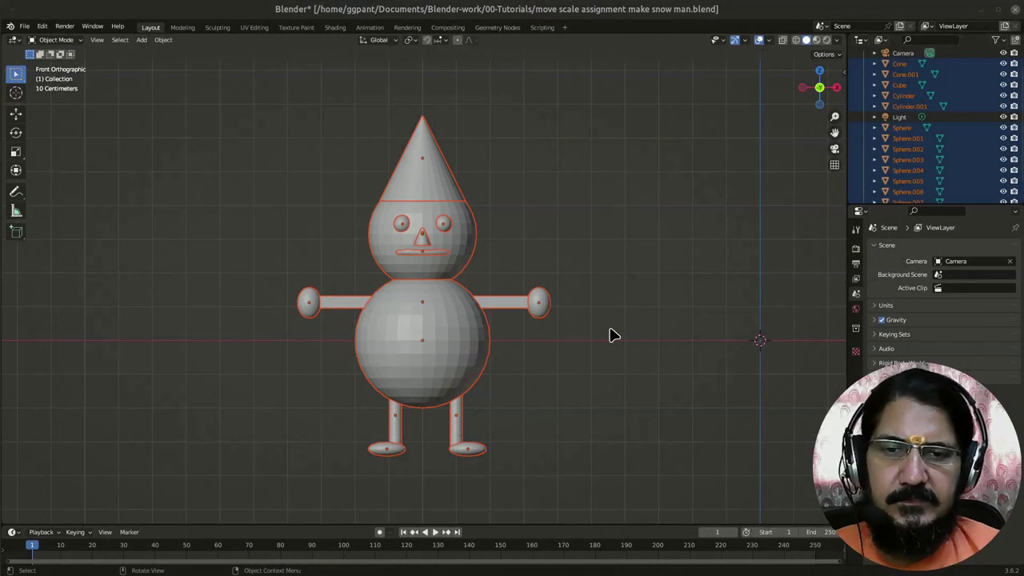
# Step: Deselect the first snowman and toggle the viewport to the four-view layout
pyautogui.click(611, 336)
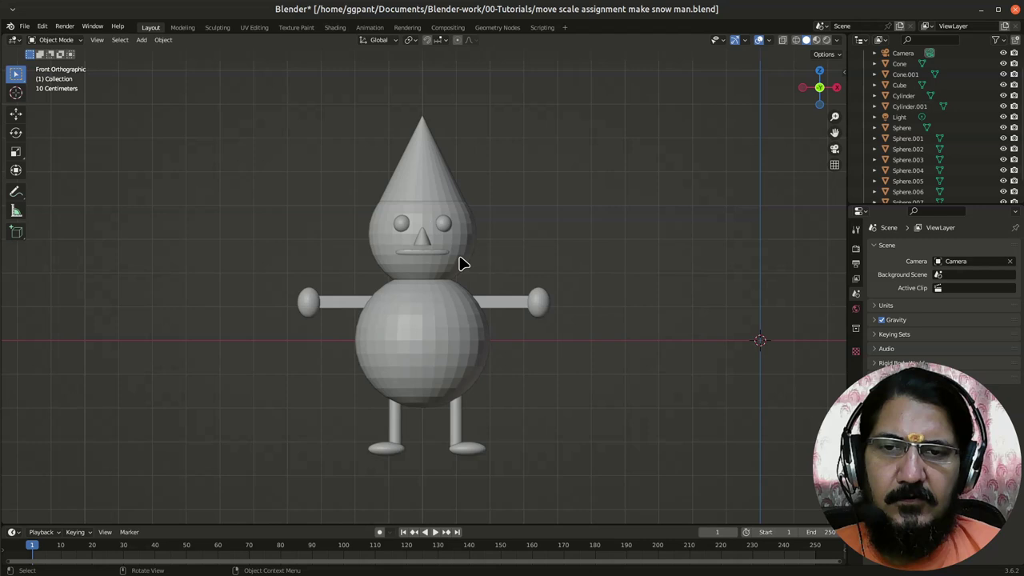
pyautogui.scroll(-1, 535, 425)
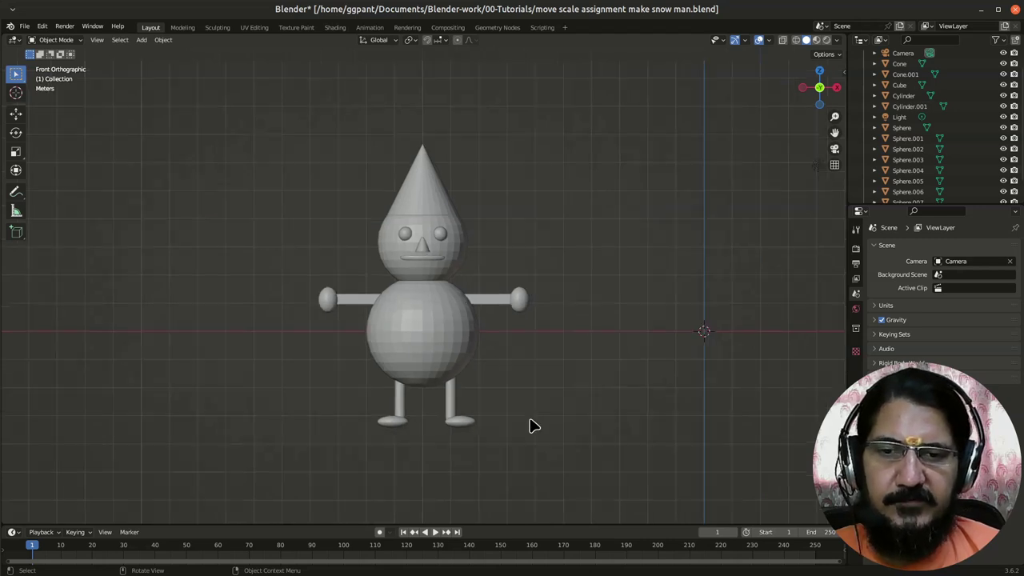
pyautogui.scroll(1, 534, 426)
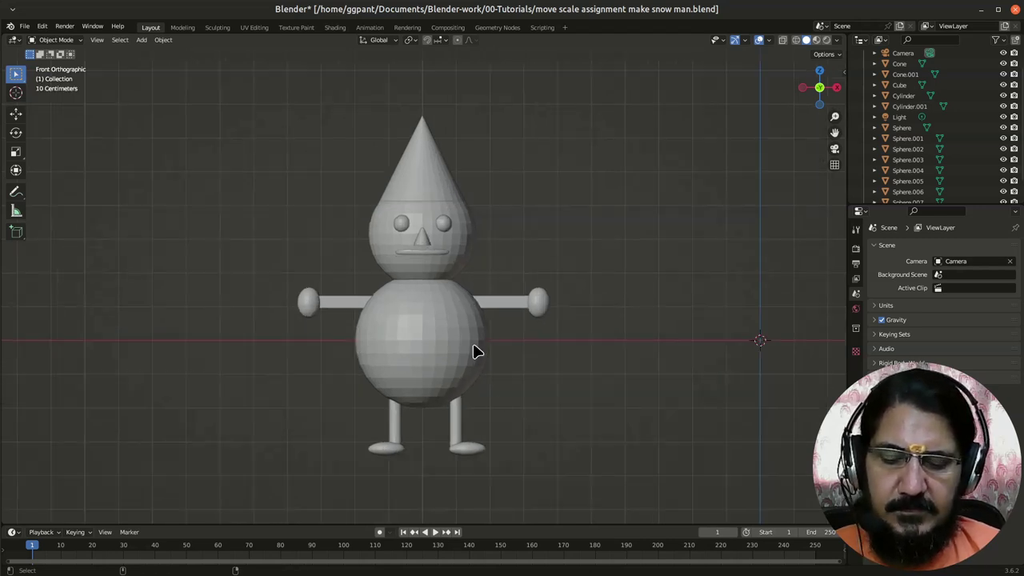
pyautogui.hotkey('ctrl', 'alt', 'q')
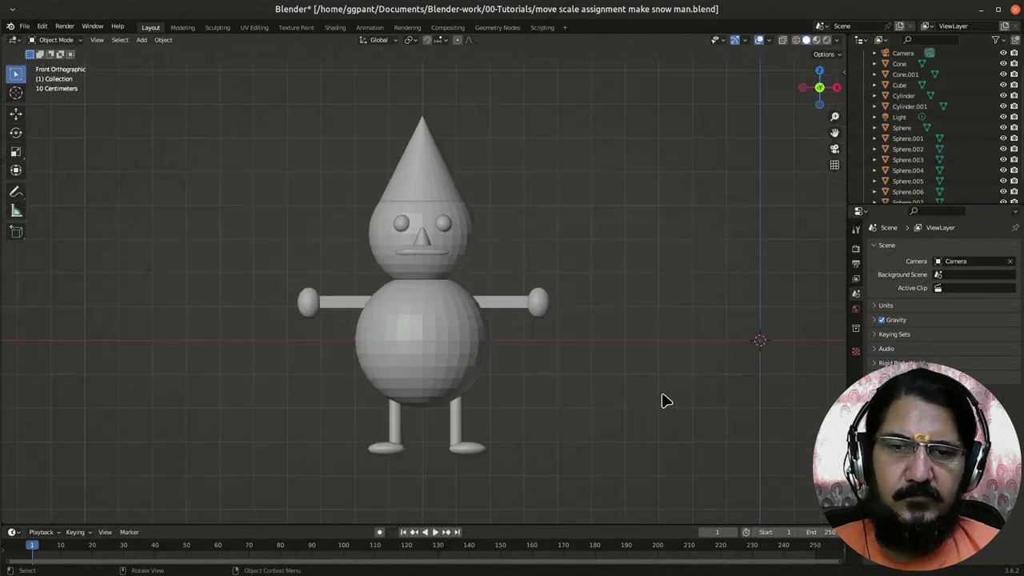
# Step: Move the light and camera together further up and to the right of the snowman
pyautogui.scroll(-3, 632, 392)
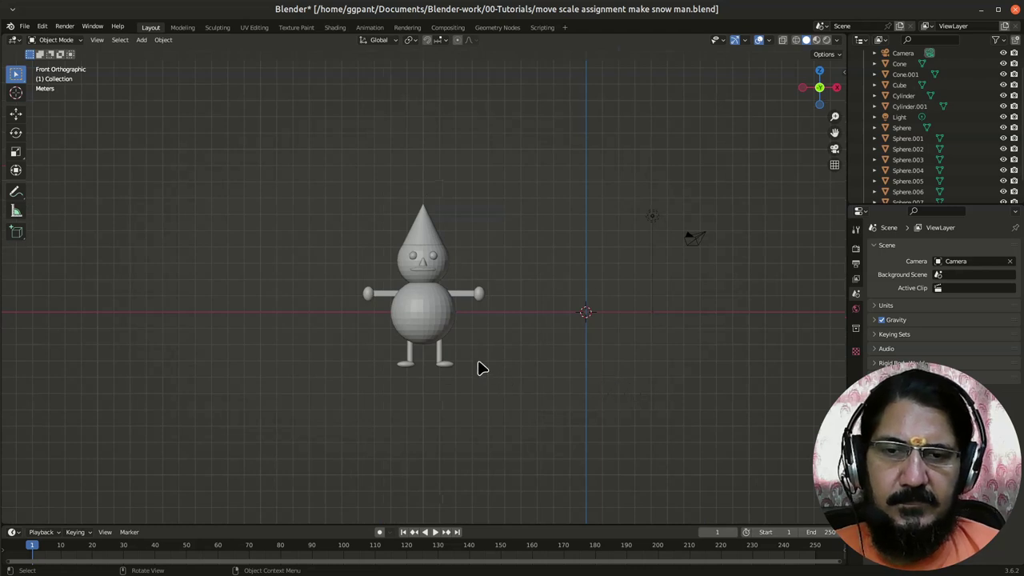
pyautogui.keyDown('shift'); pyautogui.moveTo(617, 361); pyautogui.dragTo(493, 358, button='middle'); pyautogui.keyUp('shift')
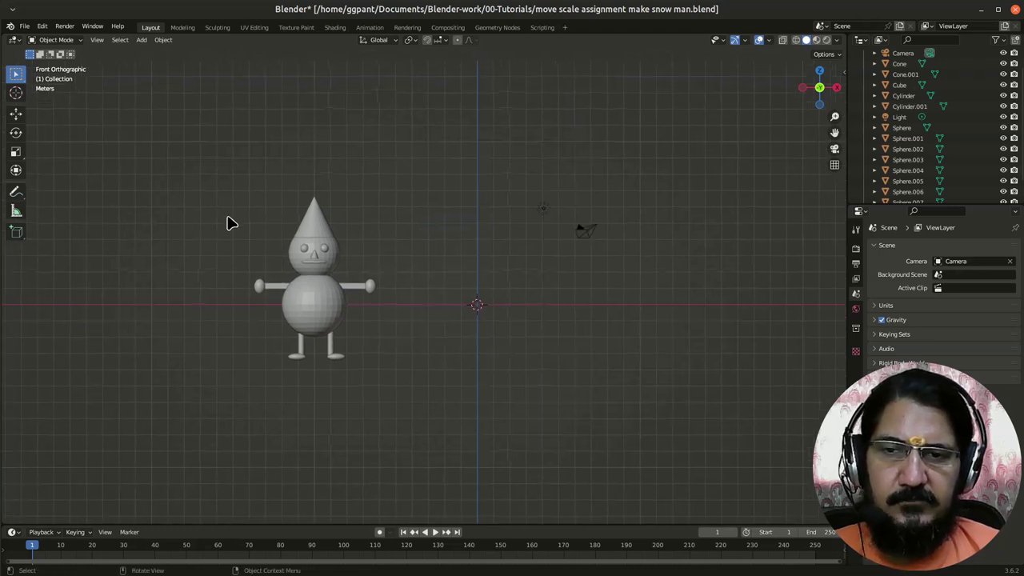
pyautogui.scroll(2, 286, 295)
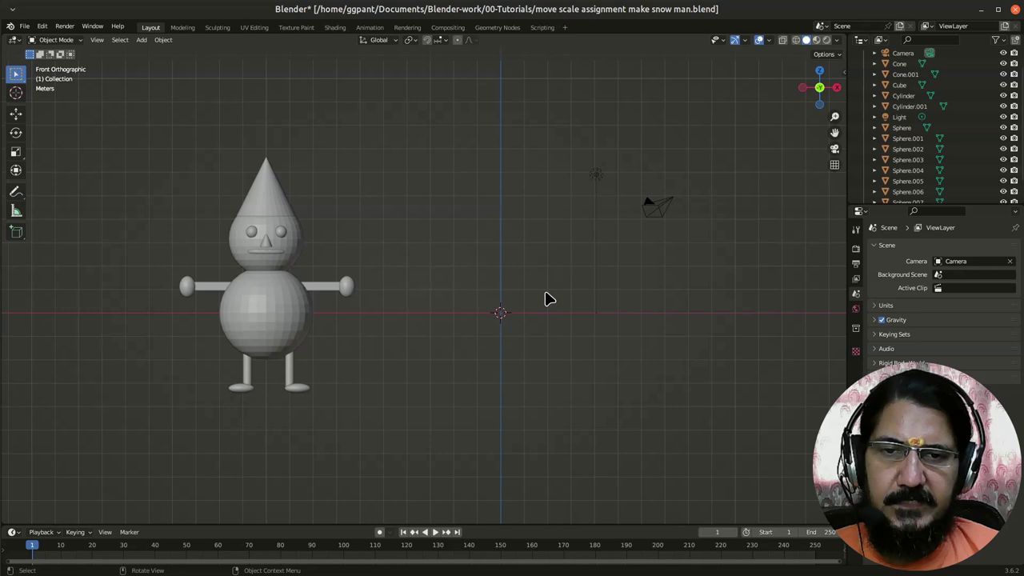
pyautogui.moveTo(573, 139); pyautogui.dragTo(720, 284)
pyautogui.press('g')
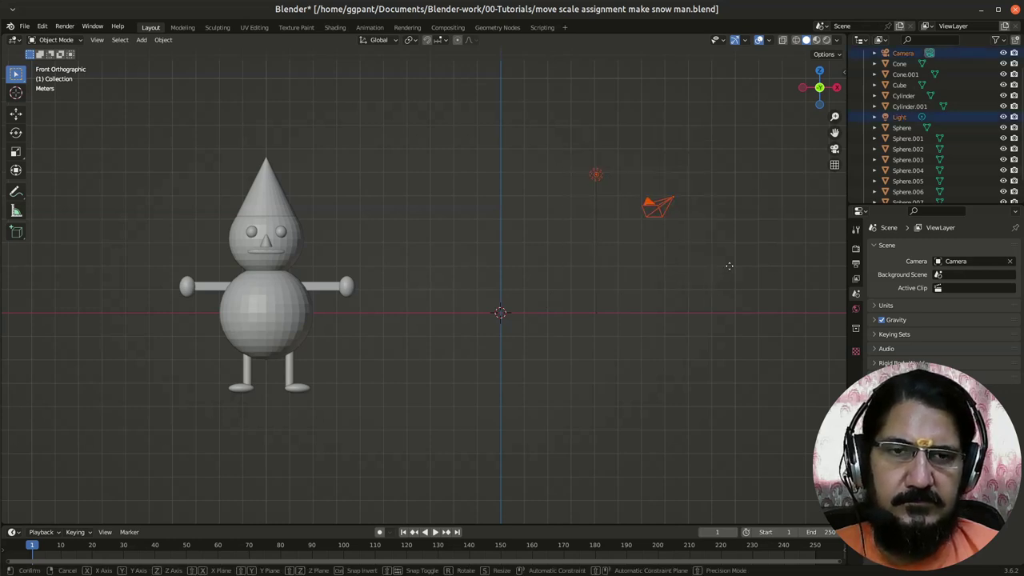
pyautogui.click(787, 228)
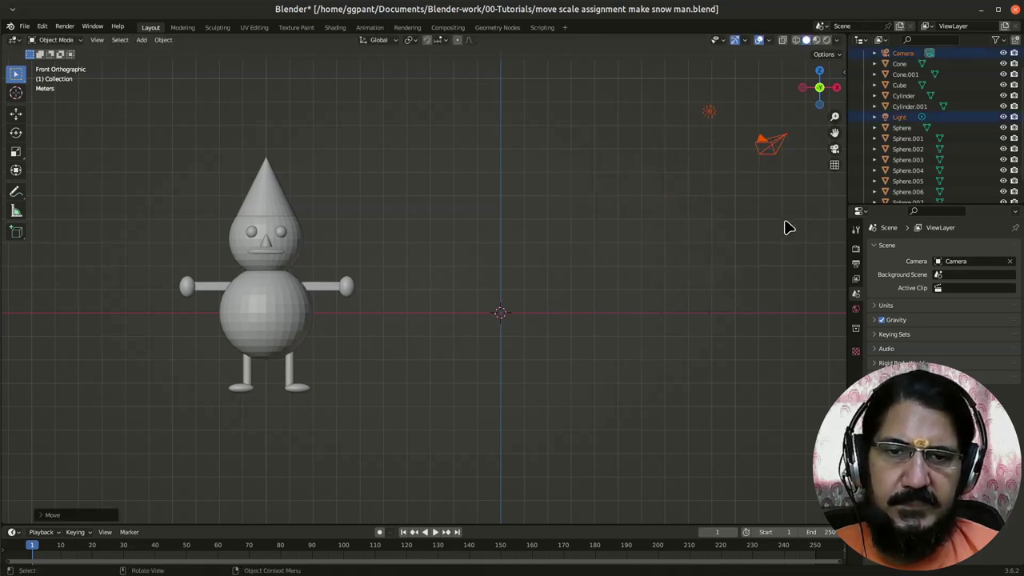
pyautogui.click(521, 329)
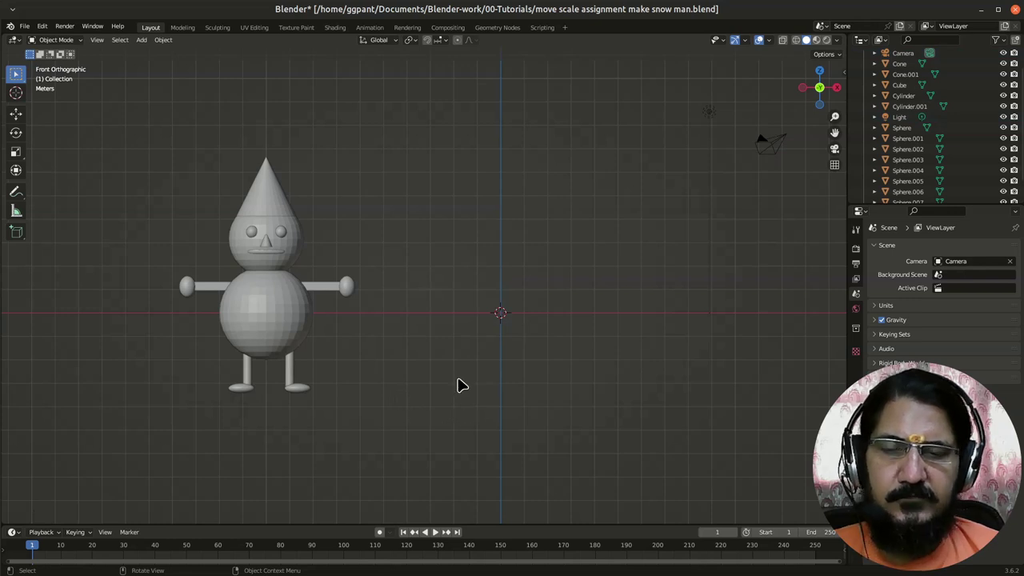
# Step: Clear the selection and bring up the Add menu's Mesh primitives list
pyautogui.click(279, 329)
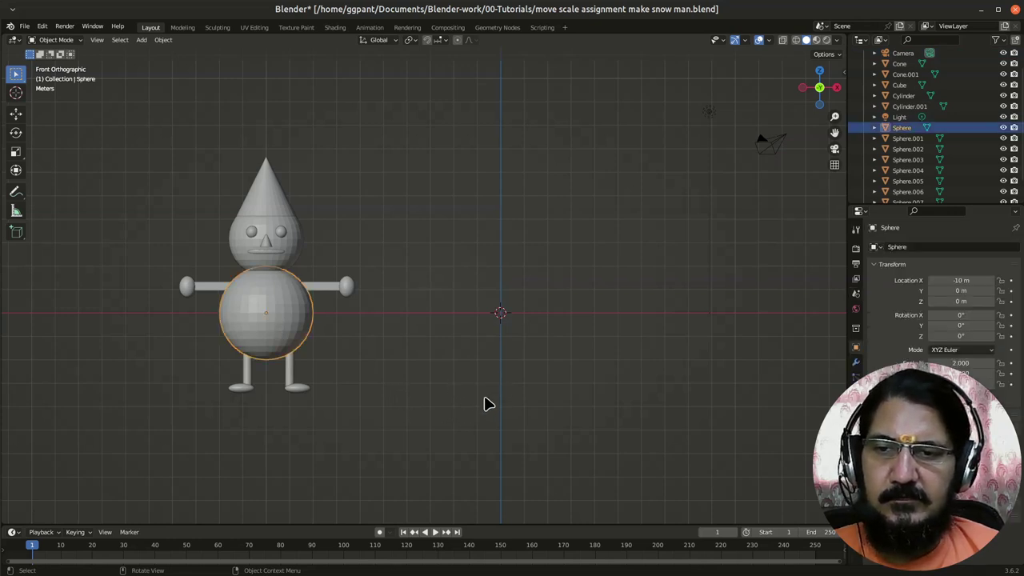
pyautogui.click(445, 314)
pyautogui.hotkey('shift', 'a')
pyautogui.moveTo(481, 339)
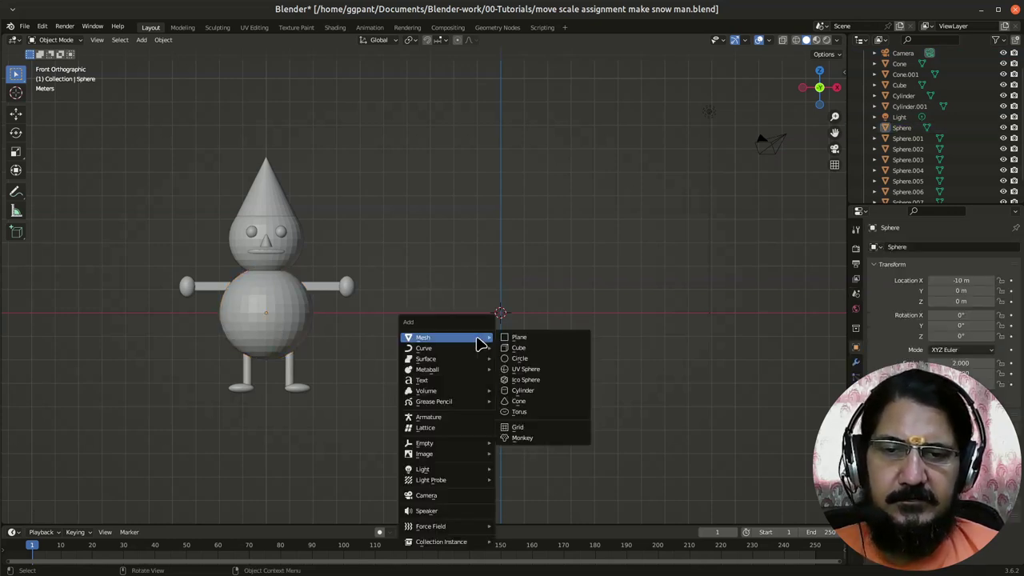
# Step: Add UV sphere Sphere.008 at the origin and scale it by 2 as the new body
pyautogui.click(552, 369)
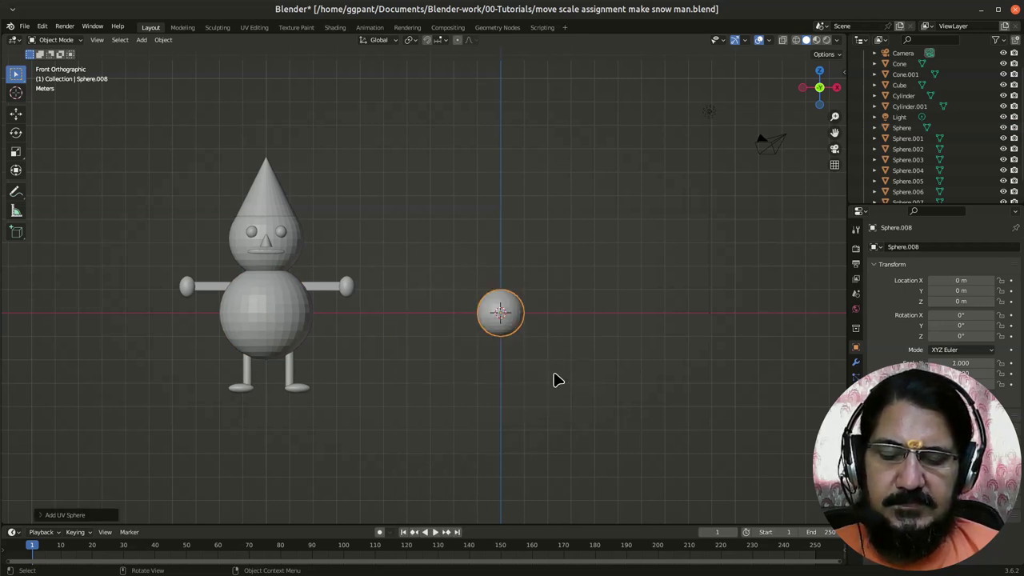
pyautogui.press('s')
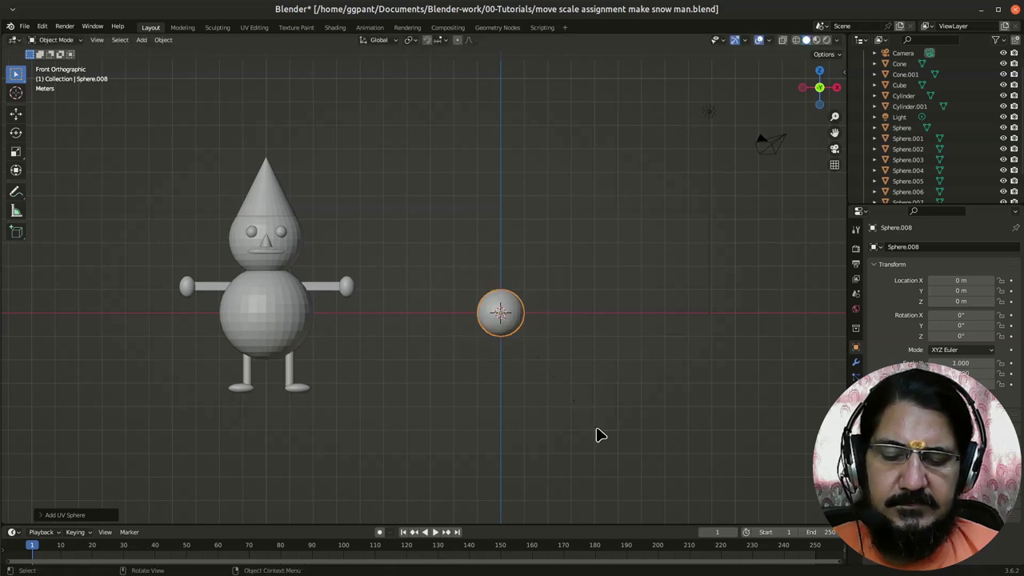
pyautogui.write('2')
pyautogui.press('Return')
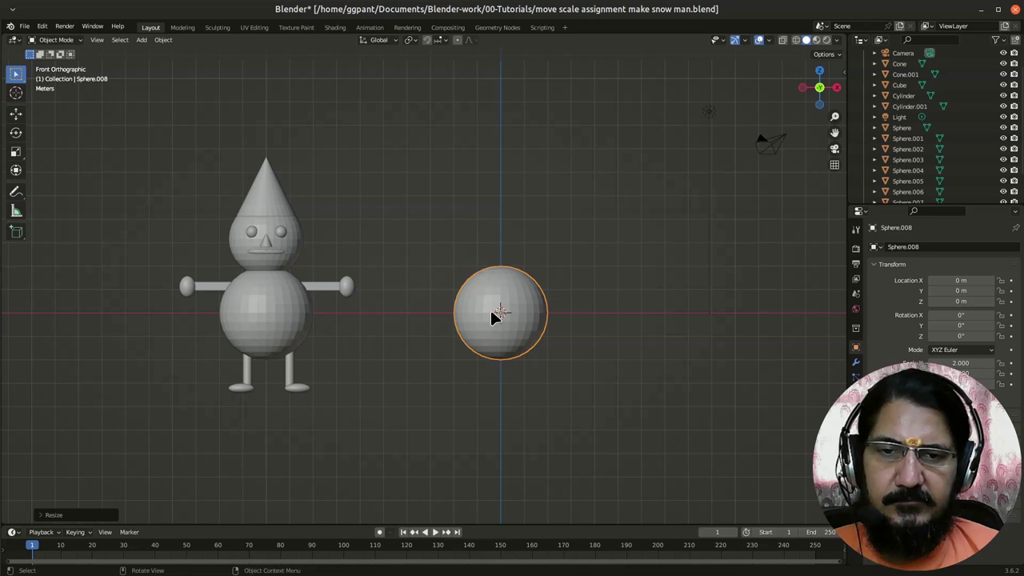
pyautogui.hotkey('shift', 'a')
pyautogui.moveTo(544, 334)
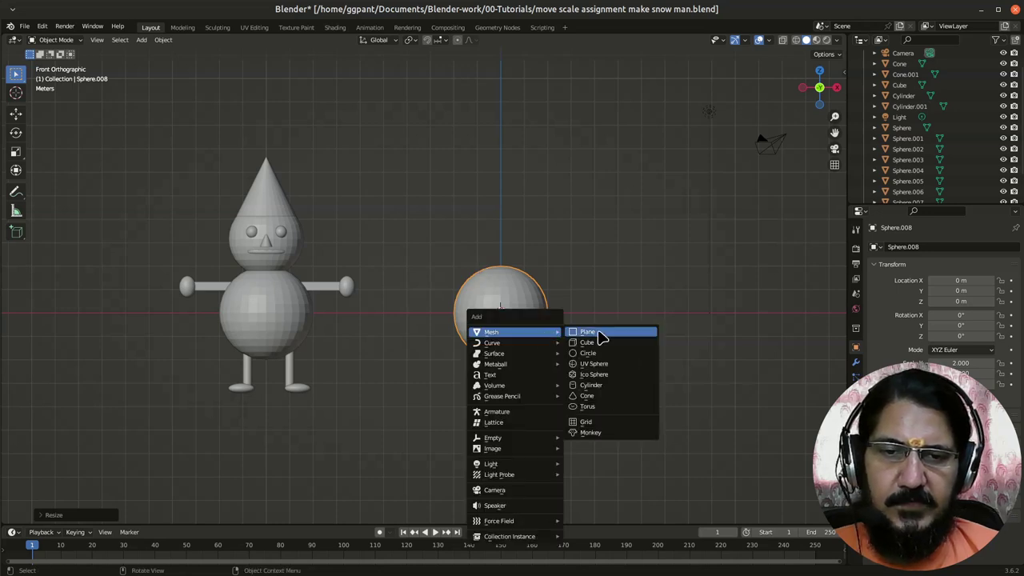
# Step: Add a second UV sphere, raise it along Z and scale it to 1.4
pyautogui.click(620, 366)
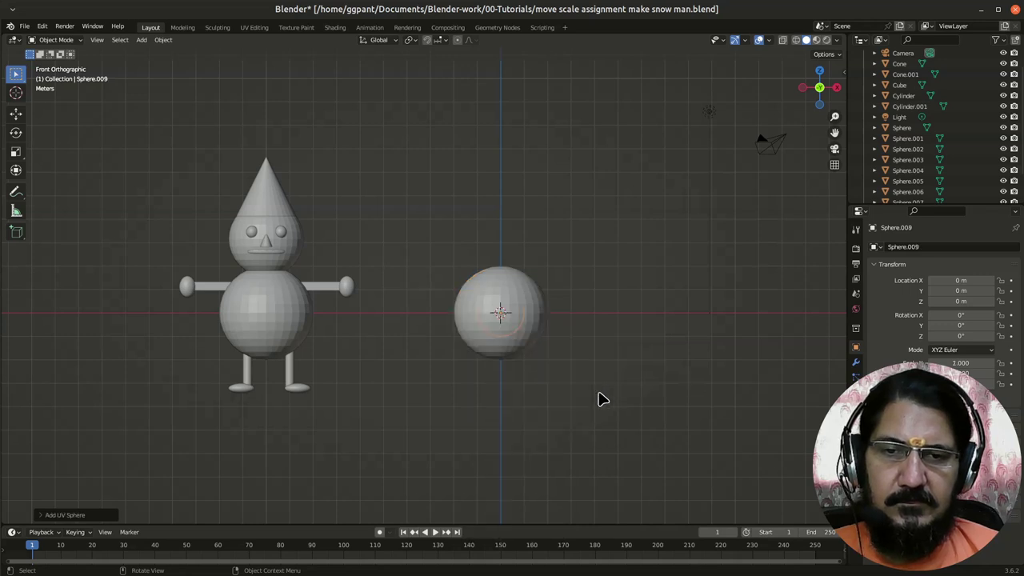
pyautogui.press('g')
pyautogui.press('z')
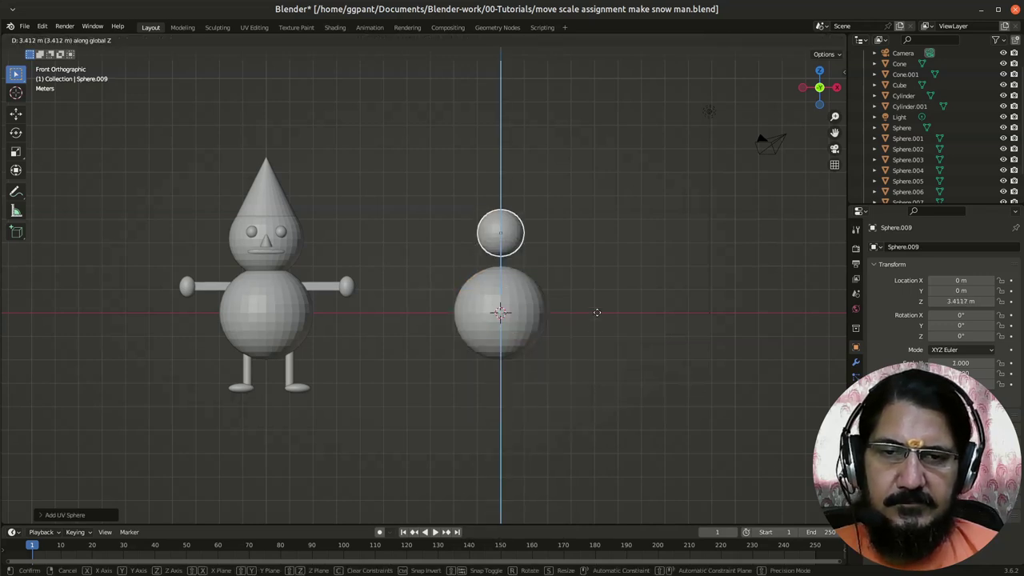
pyautogui.click(605, 355)
pyautogui.press('s')
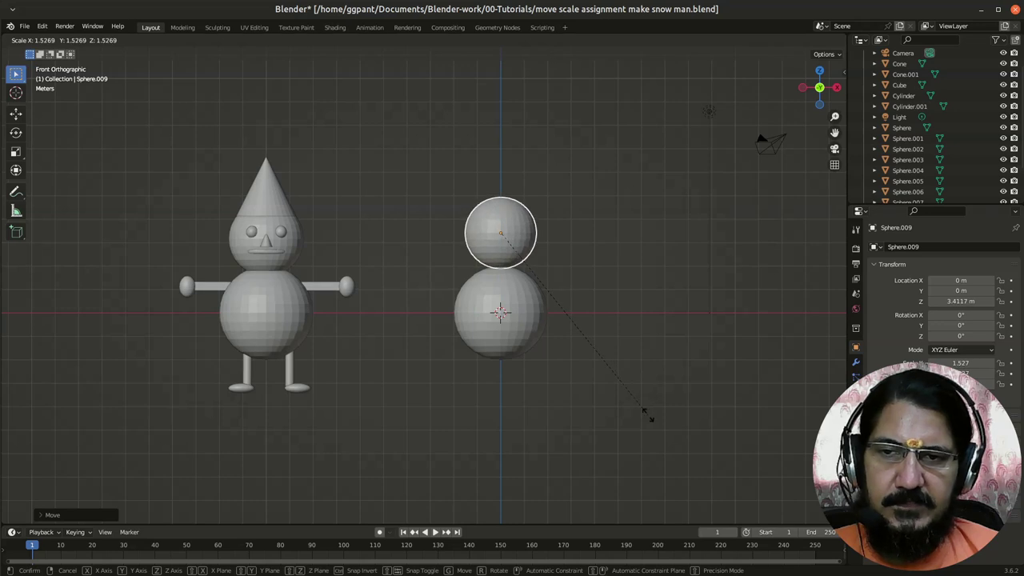
pyautogui.write('1.4')
pyautogui.press('Return')
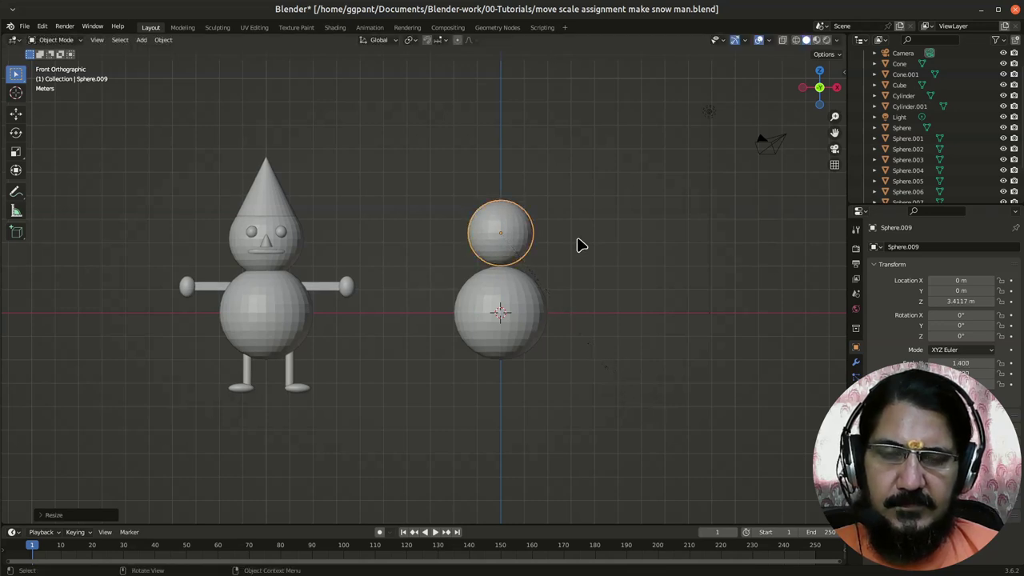
# Step: Lower the head sphere to Z 2.934 m so it rests on the body
pyautogui.press('g')
pyautogui.press('z')
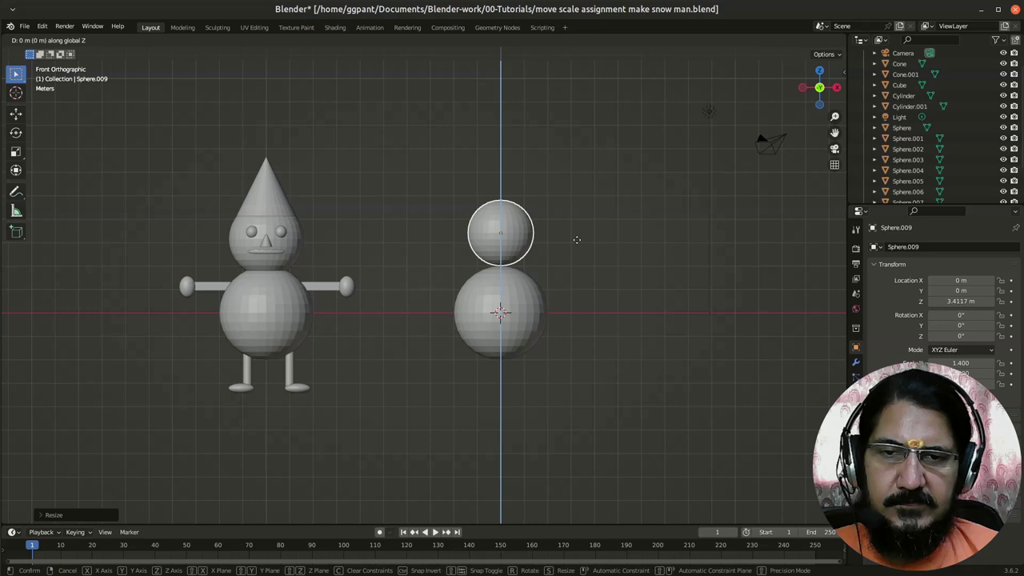
pyautogui.click(578, 250)
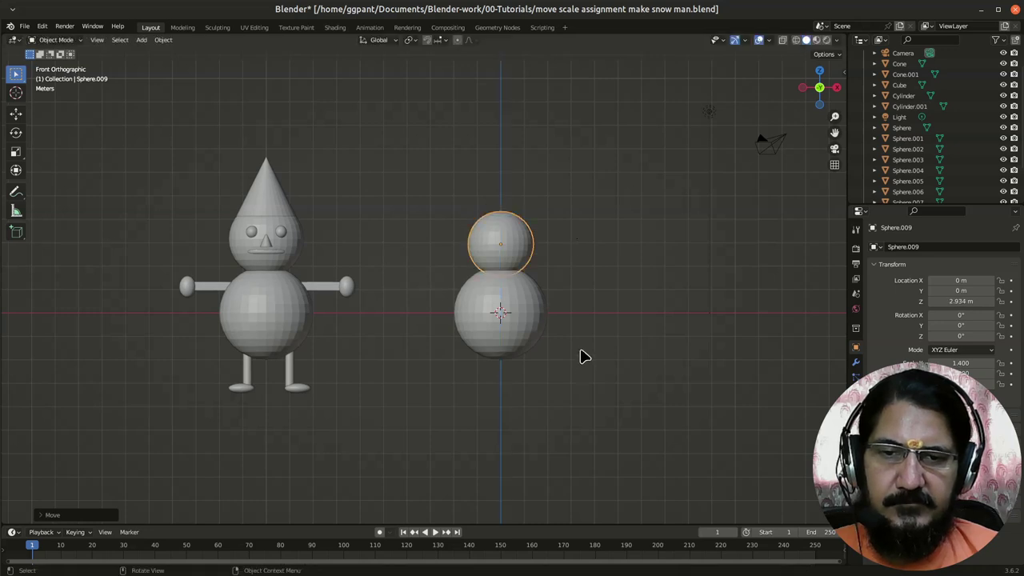
pyautogui.moveTo(589, 350)
pyautogui.mouseDown(button='middle')
pyautogui.moveTo(507, 365)
pyautogui.moveTo(469, 359)
pyautogui.moveTo(582, 359)
pyautogui.mouseUp(button='middle')
pyautogui.press('KP_1')
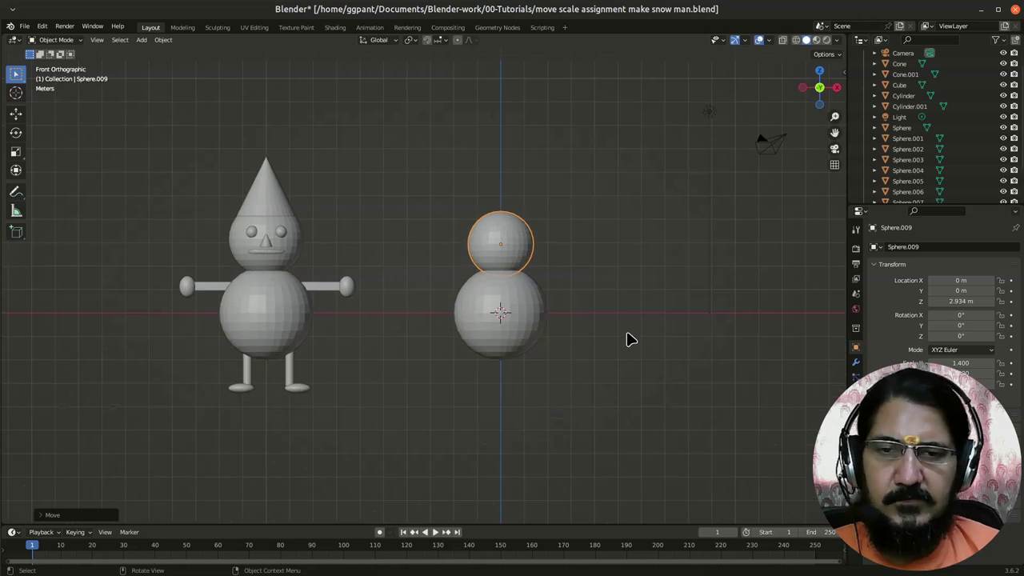
pyautogui.click(413, 359)
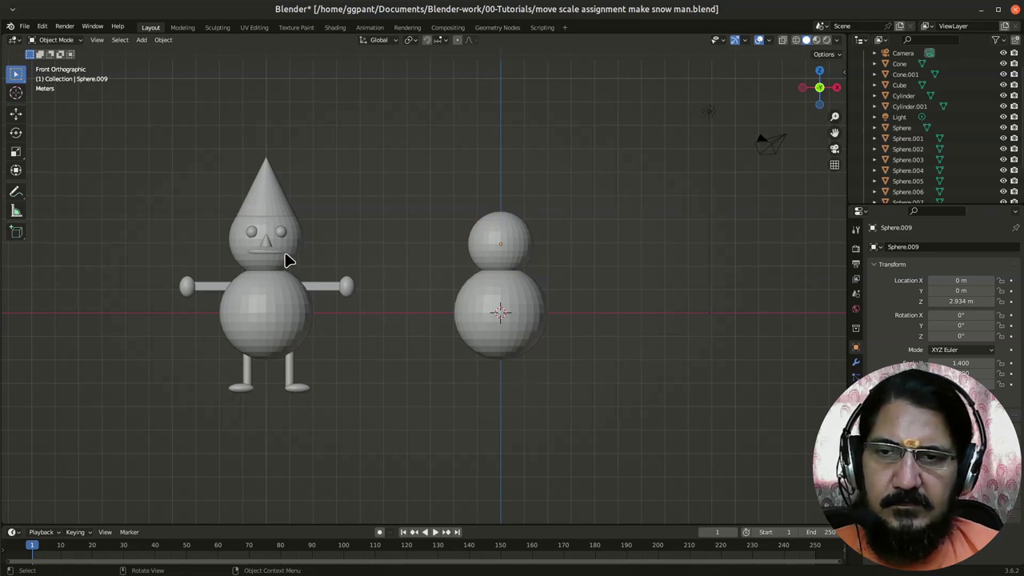
# Step: Add a cone, raise it onto the new head and scale it to 1.286
pyautogui.click(272, 204)
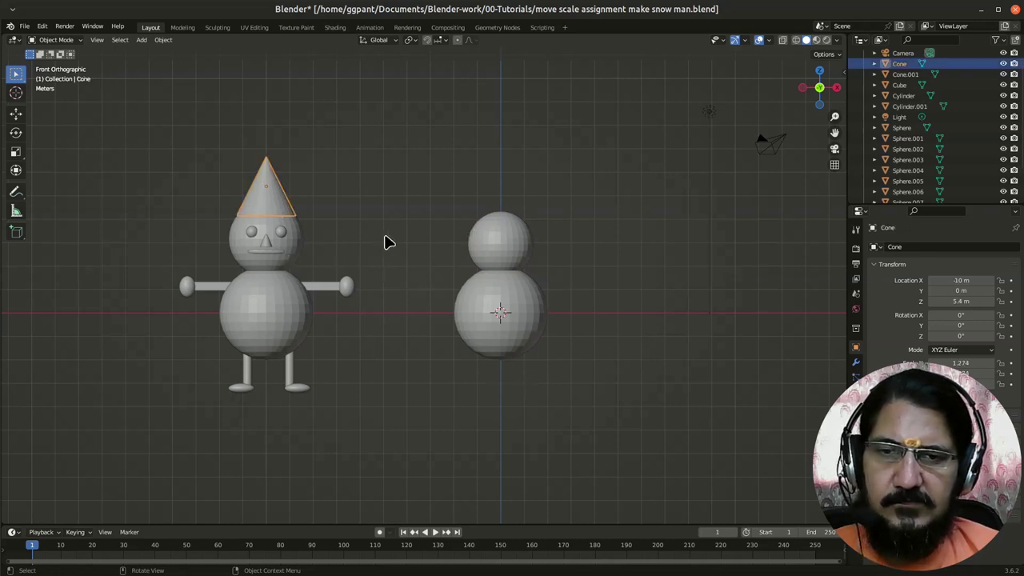
pyautogui.hotkey('shift', 'a')
pyautogui.moveTo(567, 364)
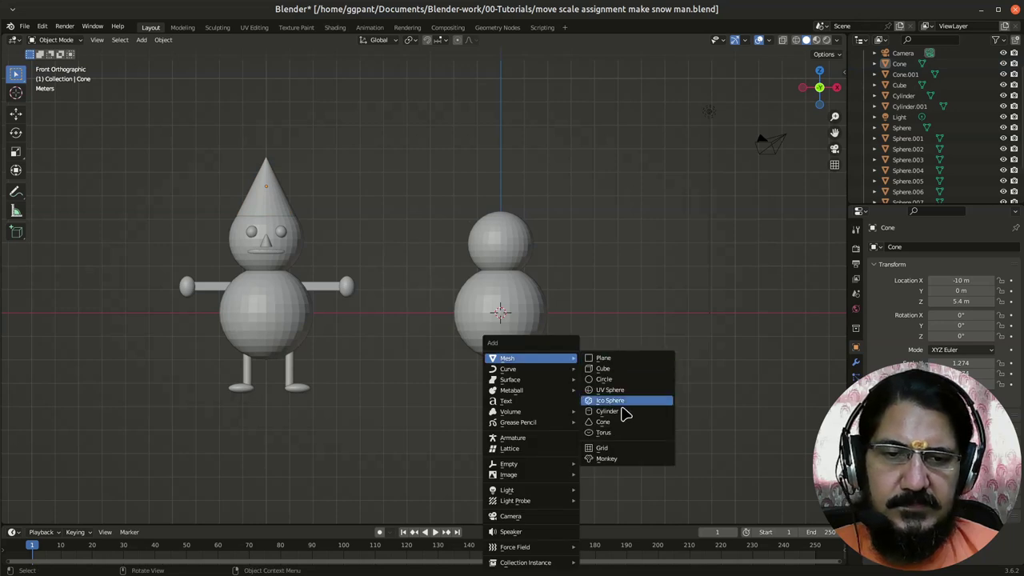
pyautogui.click(630, 430)
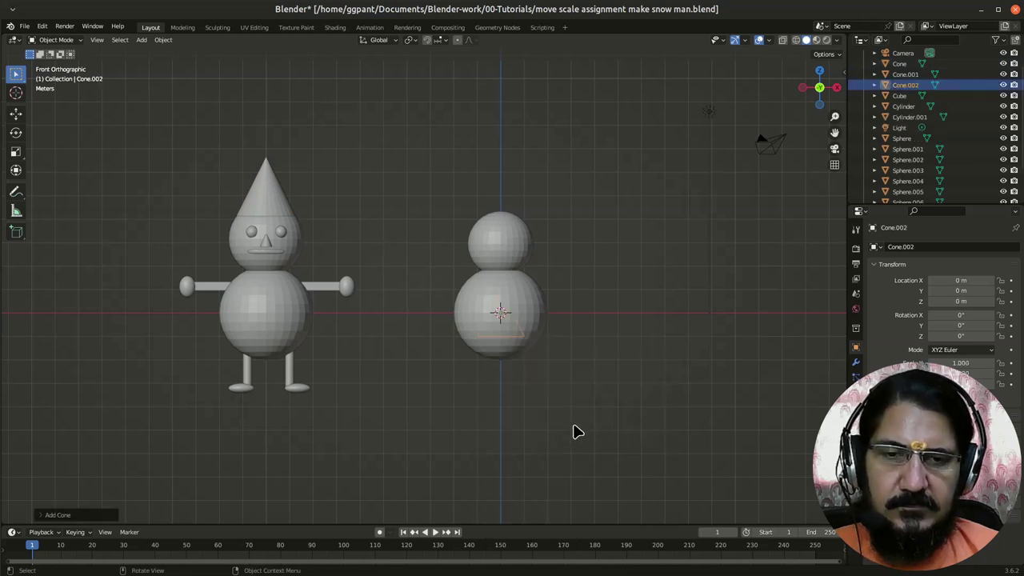
pyautogui.press('g')
pyautogui.press('z')
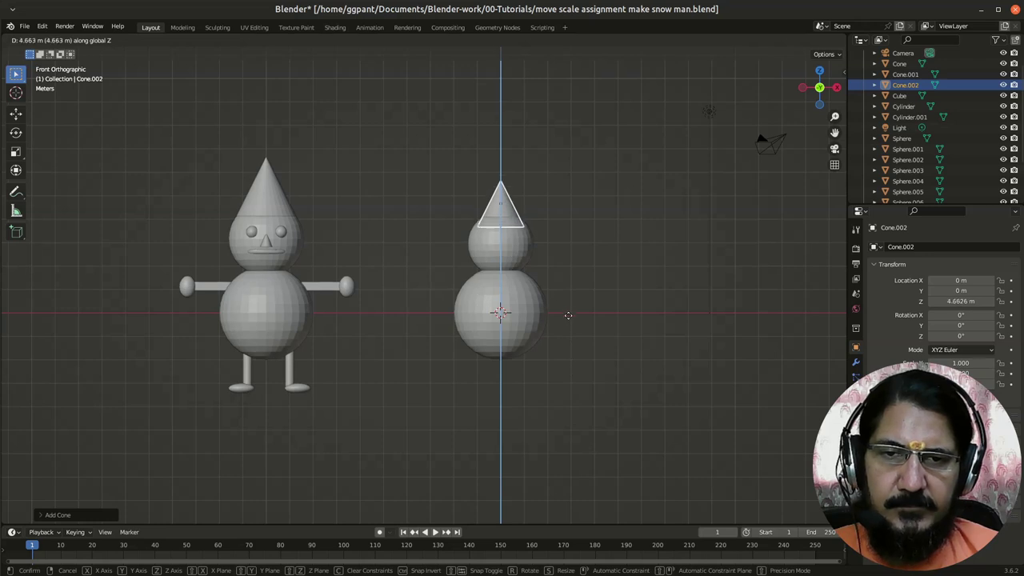
pyautogui.click(572, 320)
pyautogui.press('s')
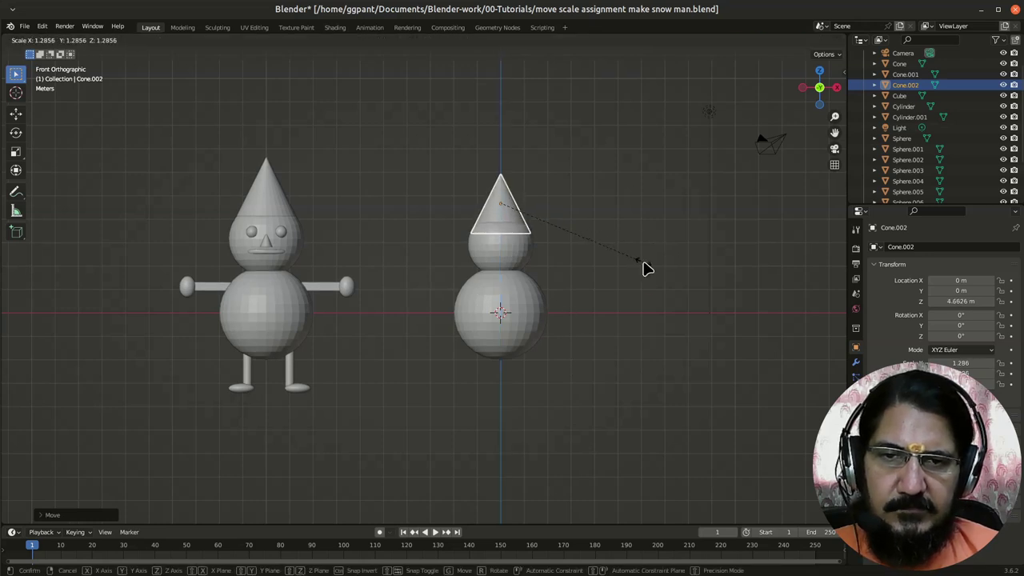
pyautogui.click(643, 267)
pyautogui.scroll(3, 616, 332)
# Step: Shrink the cone hat to 1.225 and lower it 0.1 m to Z 4.8626 m
pyautogui.press('g')
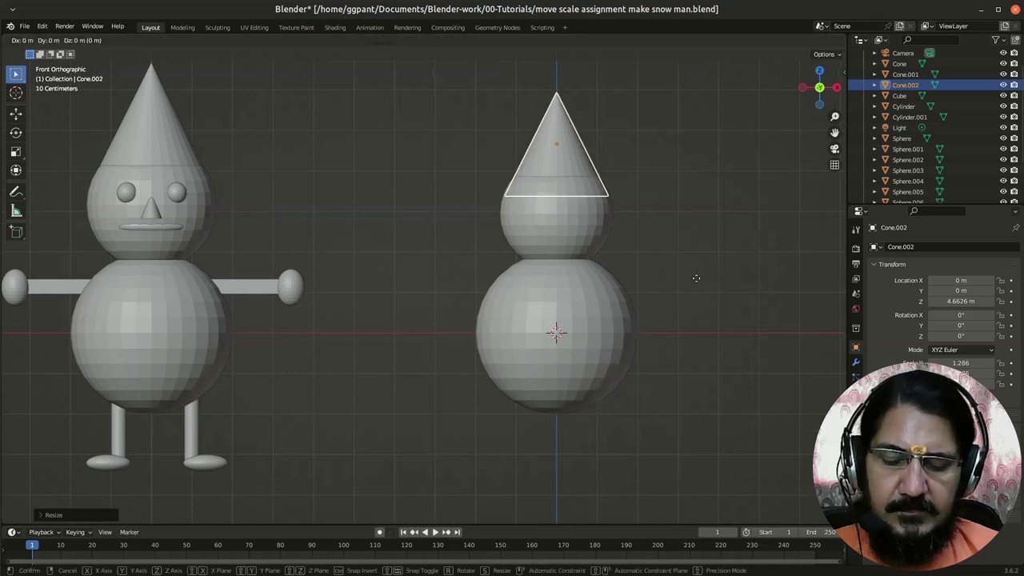
pyautogui.press('z')
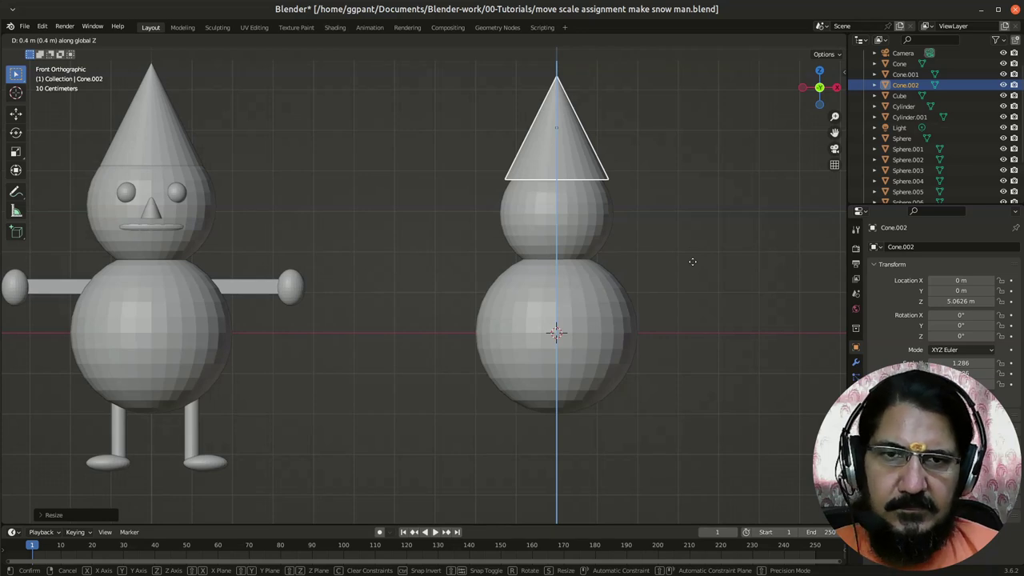
pyautogui.click(693, 261)
pyautogui.press('s')
pyautogui.click(670, 255)
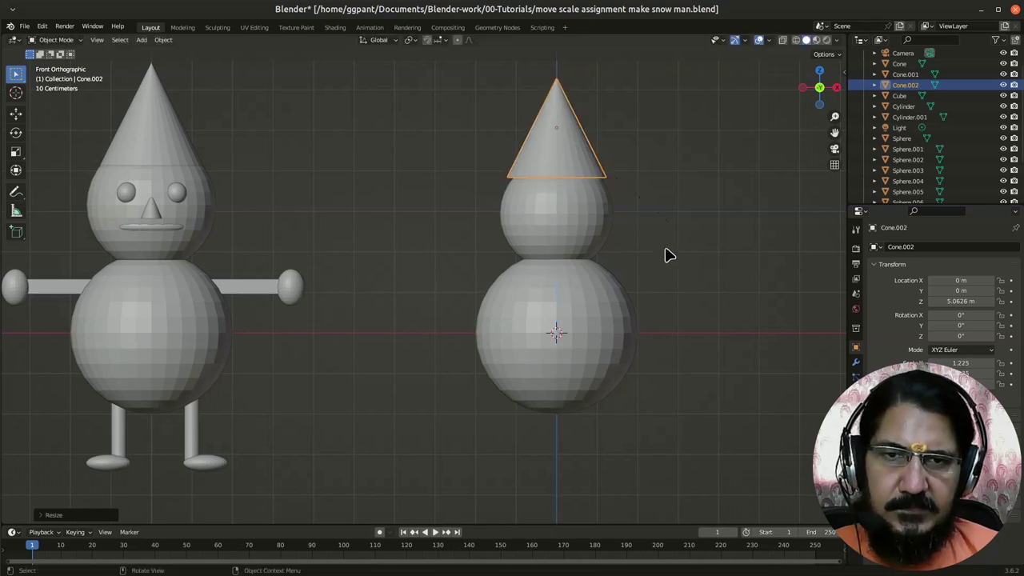
pyautogui.press('g')
pyautogui.press('z')
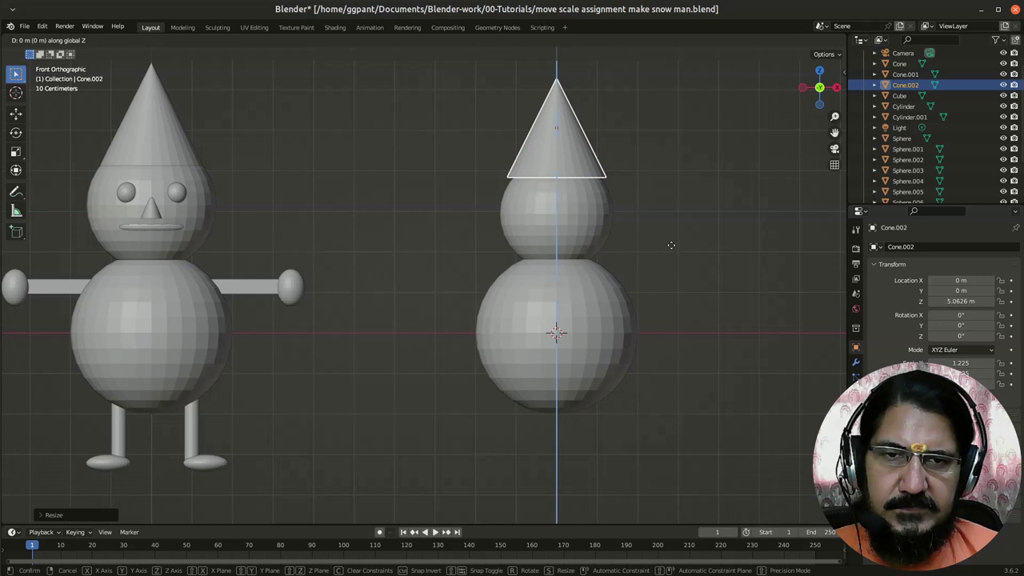
pyautogui.click(668, 248)
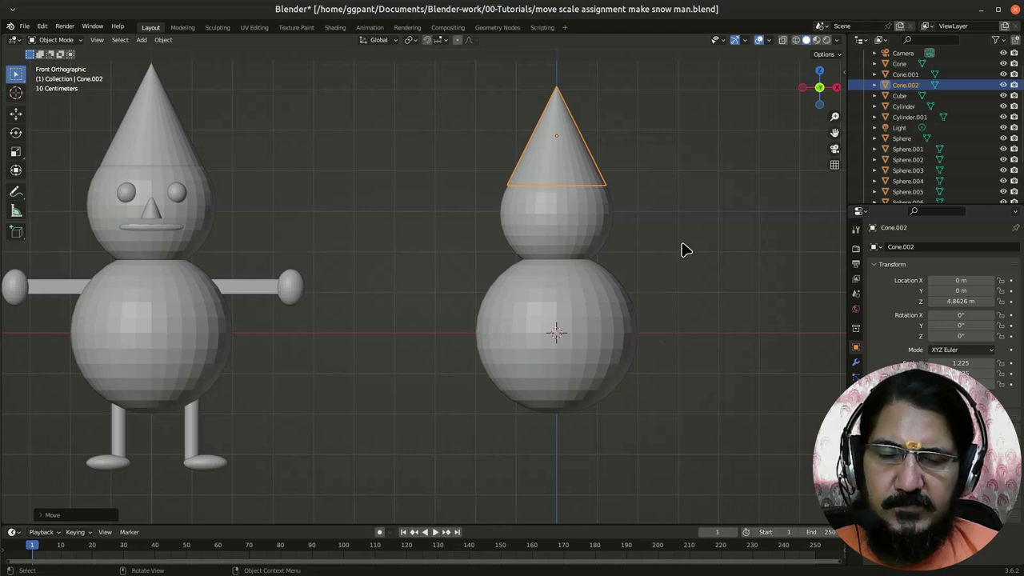
# Step: Scale the right snowman's head sphere up to 1.5
pyautogui.click(583, 243)
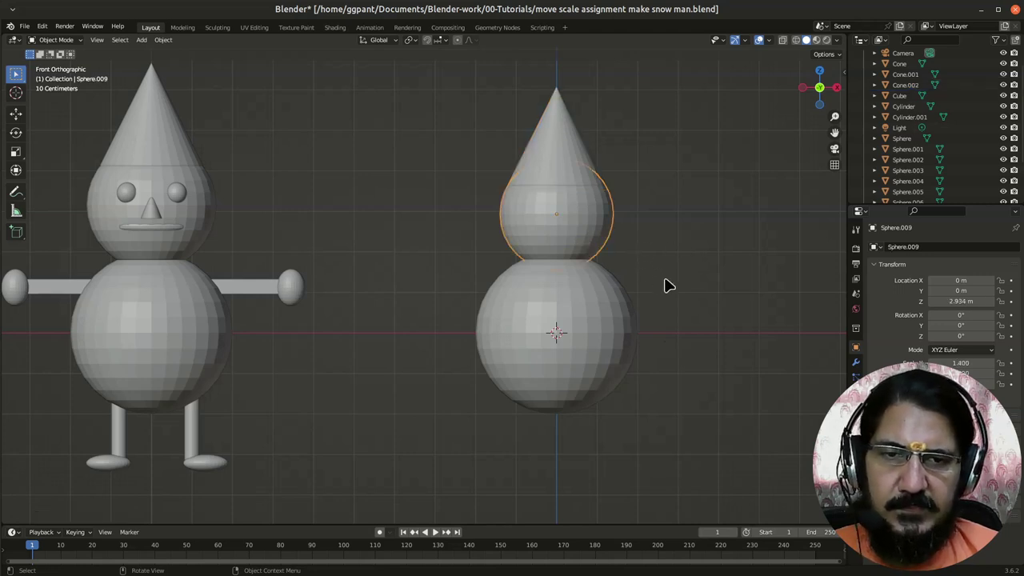
pyautogui.write('s1.5')
pyautogui.press('Return')
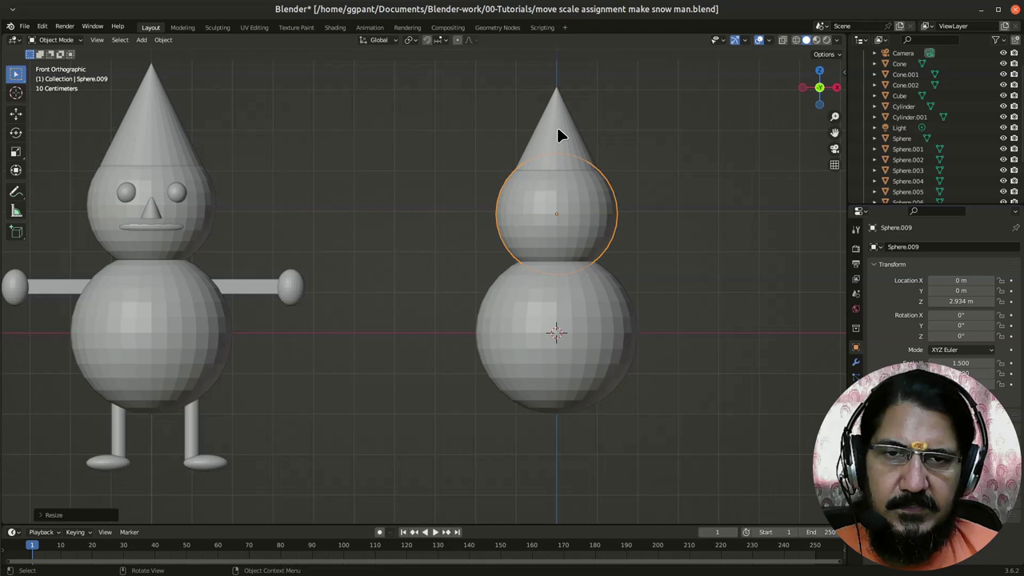
# Step: Raise Cone.002 by 0.1 m along Z so it sits on the enlarged head
pyautogui.click(560, 136)
pyautogui.write('gz')
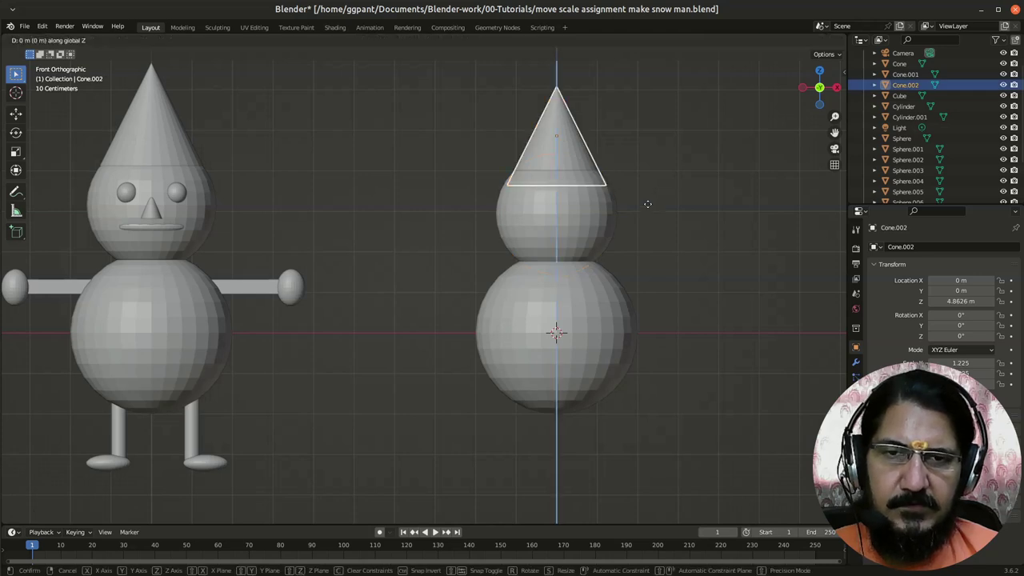
pyautogui.write('.1')
pyautogui.press('Return')
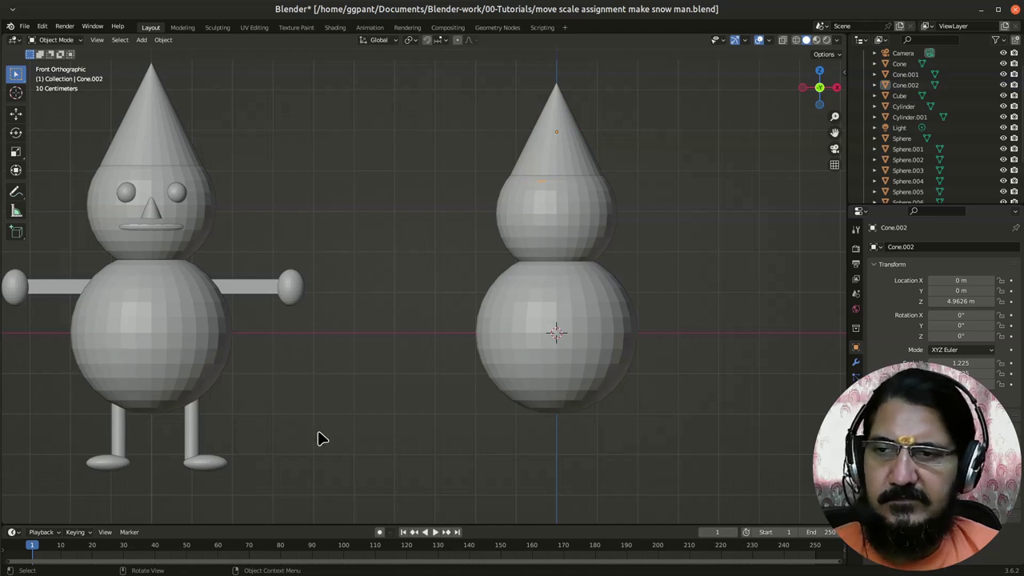
pyautogui.scroll(-1, 373, 379)
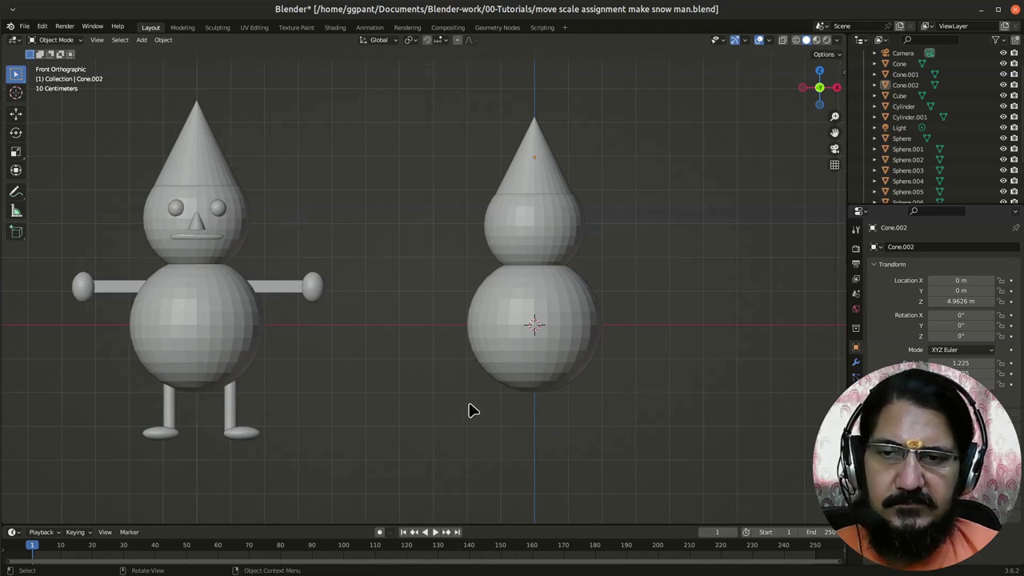
pyautogui.click(547, 238)
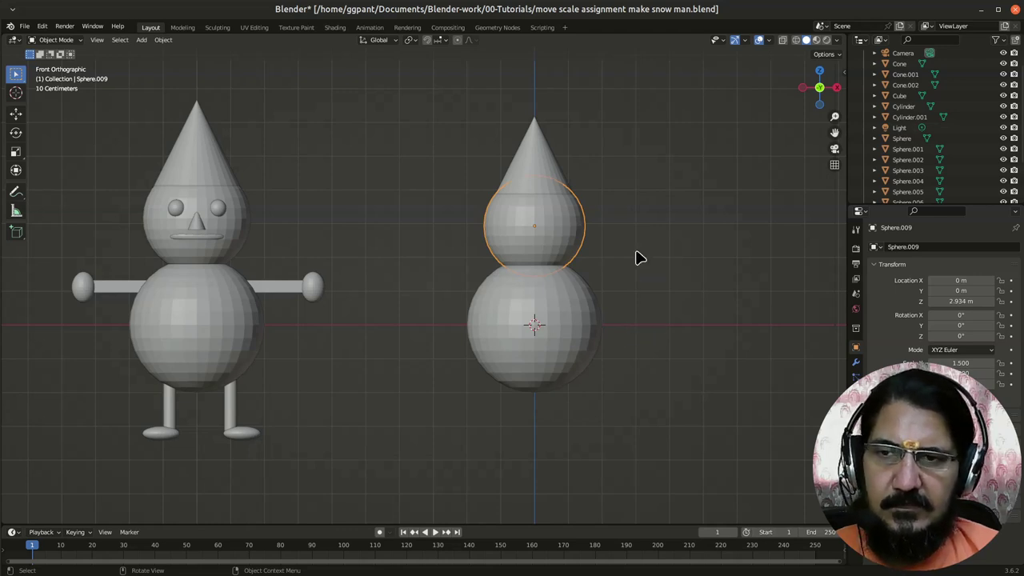
pyautogui.click(669, 331)
# Step: Add an icosphere beside the head and shrink it to 0.23 eye size
pyautogui.hotkey('shift', 'a')
pyautogui.moveTo(641, 251)
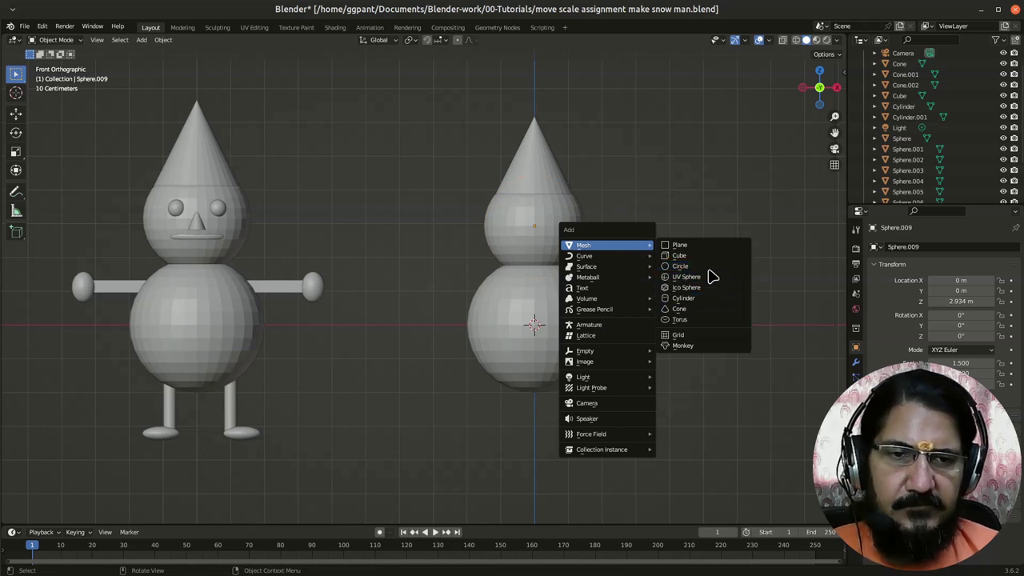
pyautogui.click(723, 289)
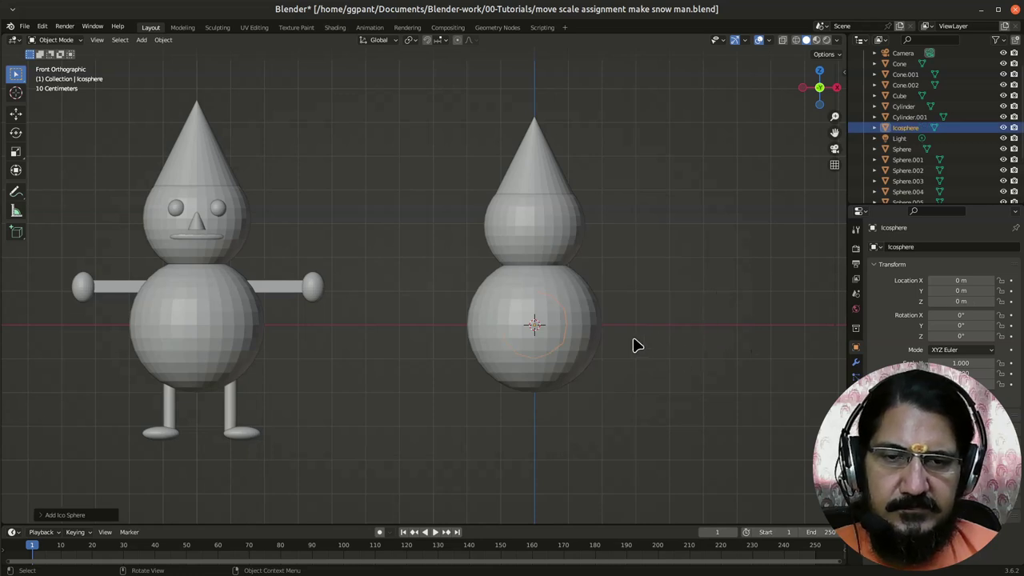
pyautogui.press('g')
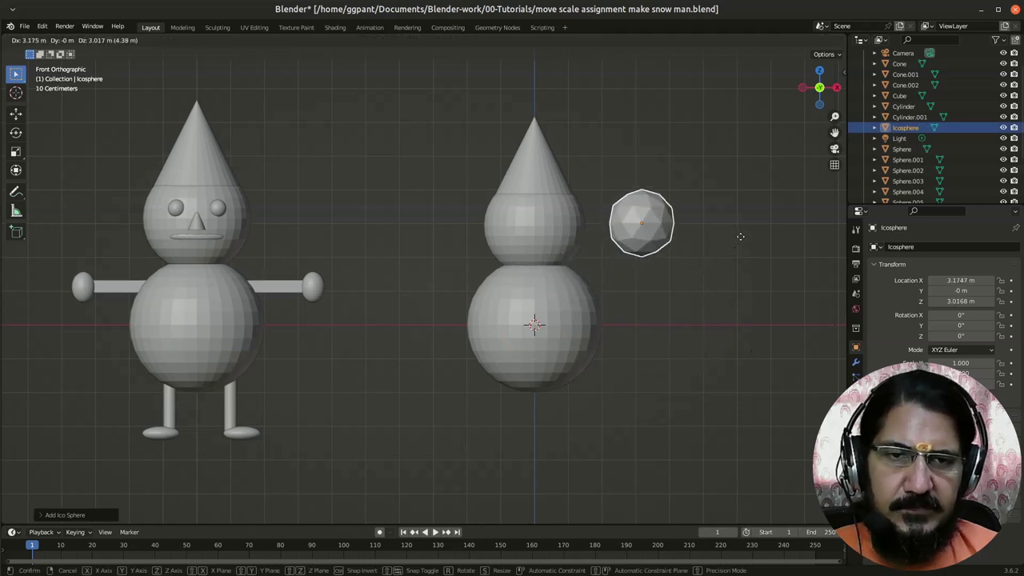
pyautogui.click(744, 277)
pyautogui.press('s')
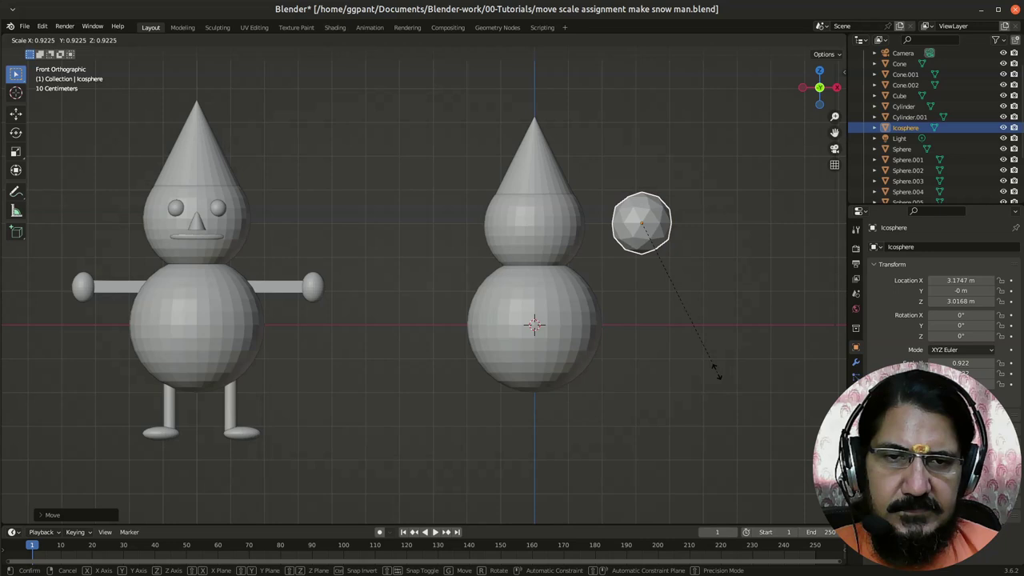
pyautogui.click(664, 263)
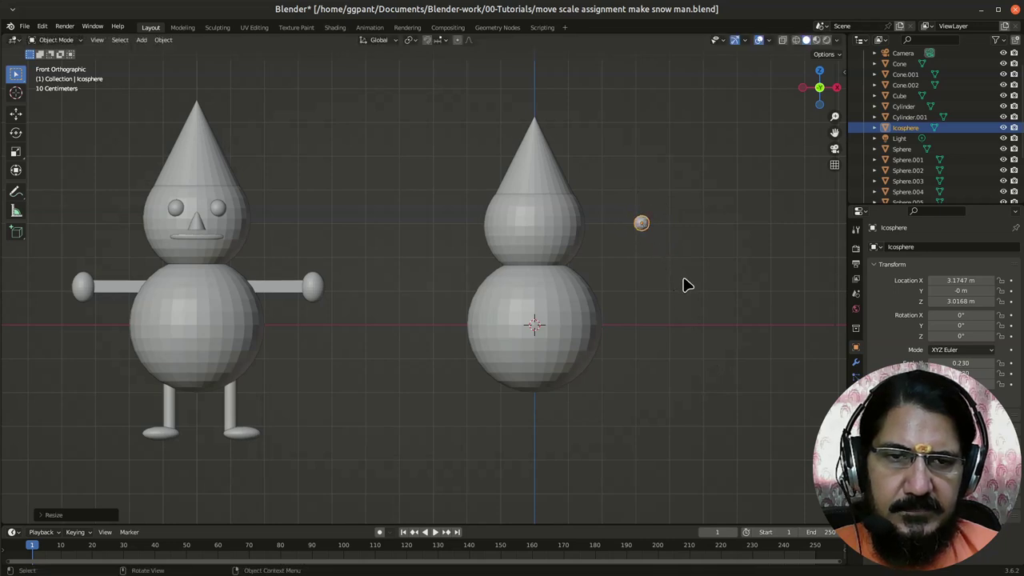
pyautogui.scroll(3, 681, 283)
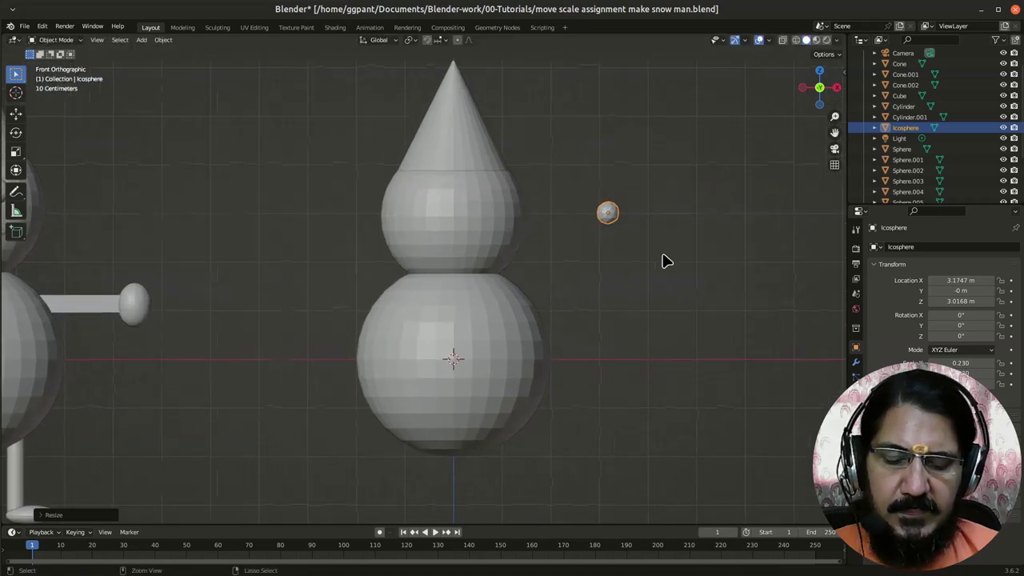
# Step: Duplicate the eye with Ctrl+C/Ctrl+V and offset the copy along X
pyautogui.hotkey('ctrl', 'c')
pyautogui.hotkey('ctrl', 'v')
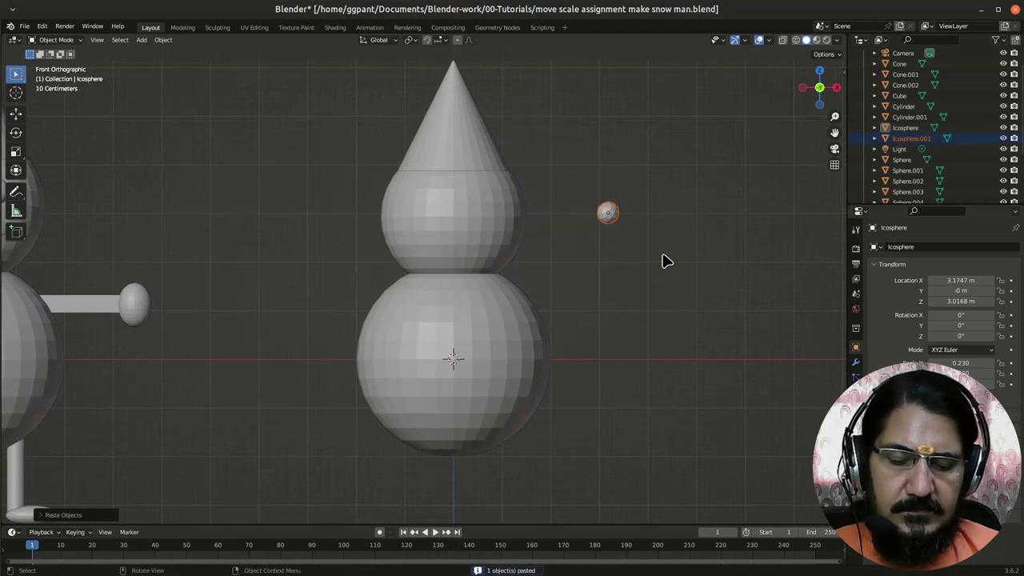
pyautogui.press('g')
pyautogui.press('x')
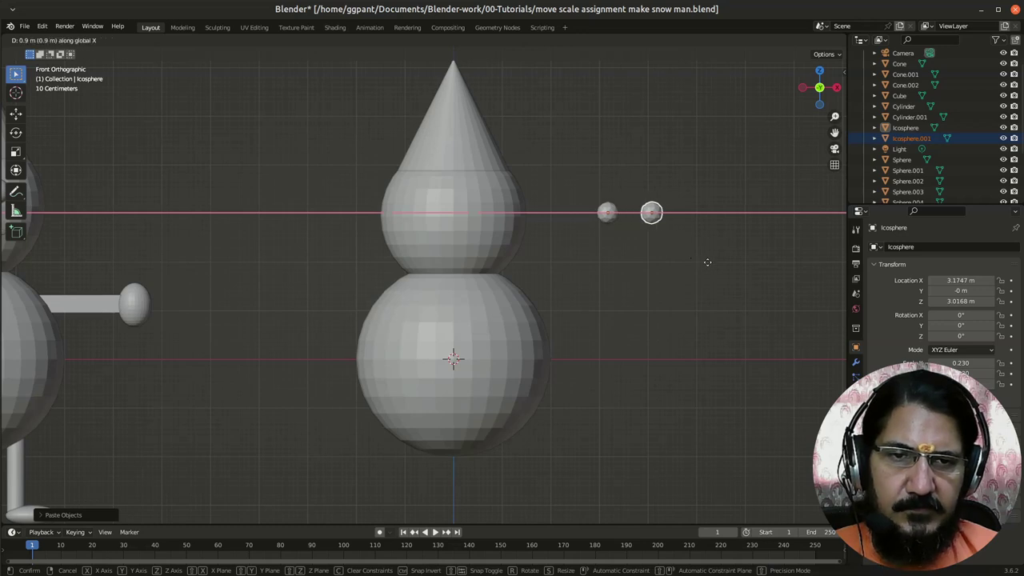
pyautogui.click(709, 264)
# Step: Select both eyes and raise them to eye height at Z 3.2168 m
pyautogui.moveTo(599, 225); pyautogui.dragTo(717, 251)
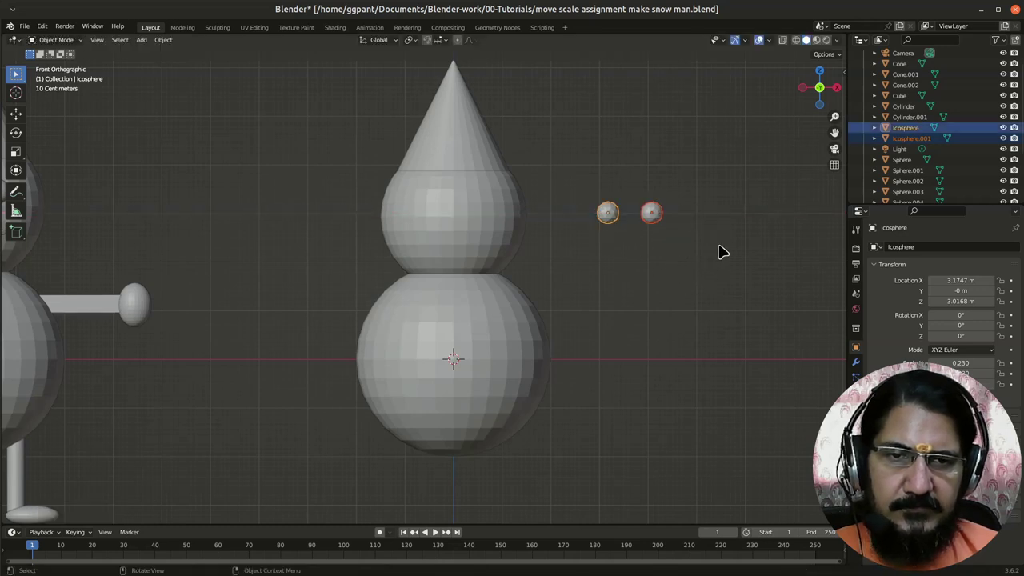
pyautogui.scroll(-1, 689, 281)
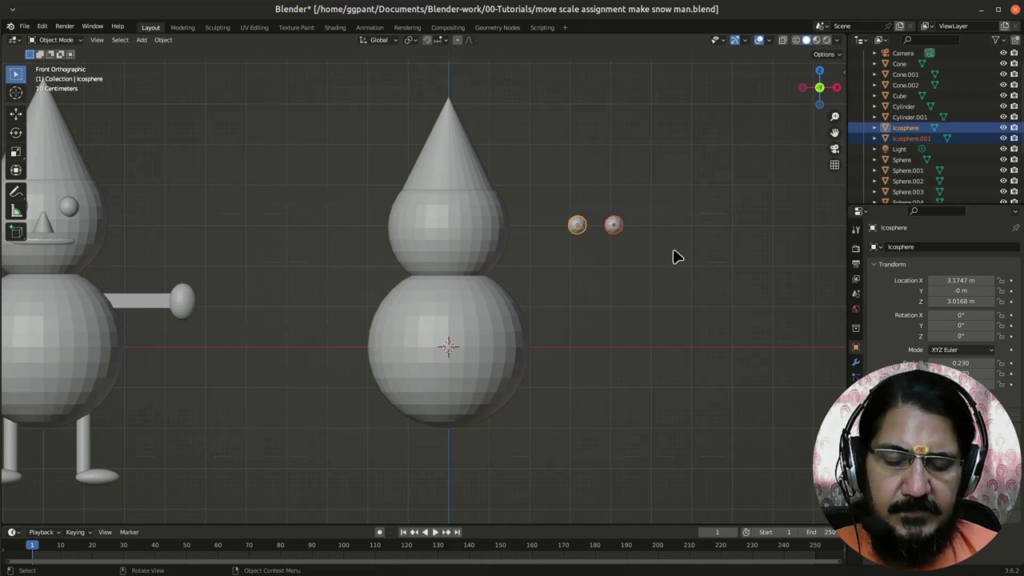
pyautogui.press('g')
pyautogui.press('x')
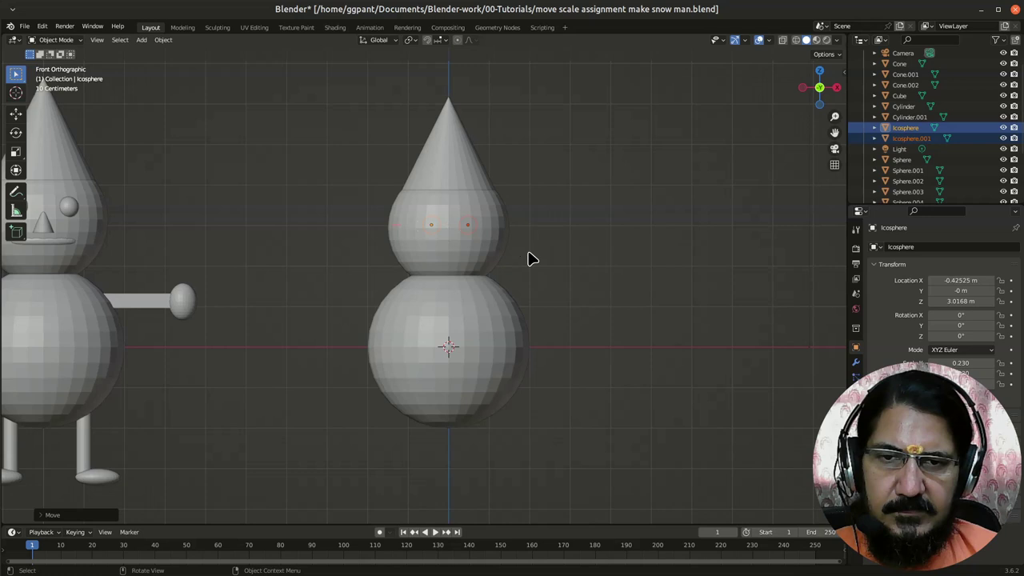
pyautogui.scroll(4, 647, 274)
pyautogui.scroll(-2, 681, 235)
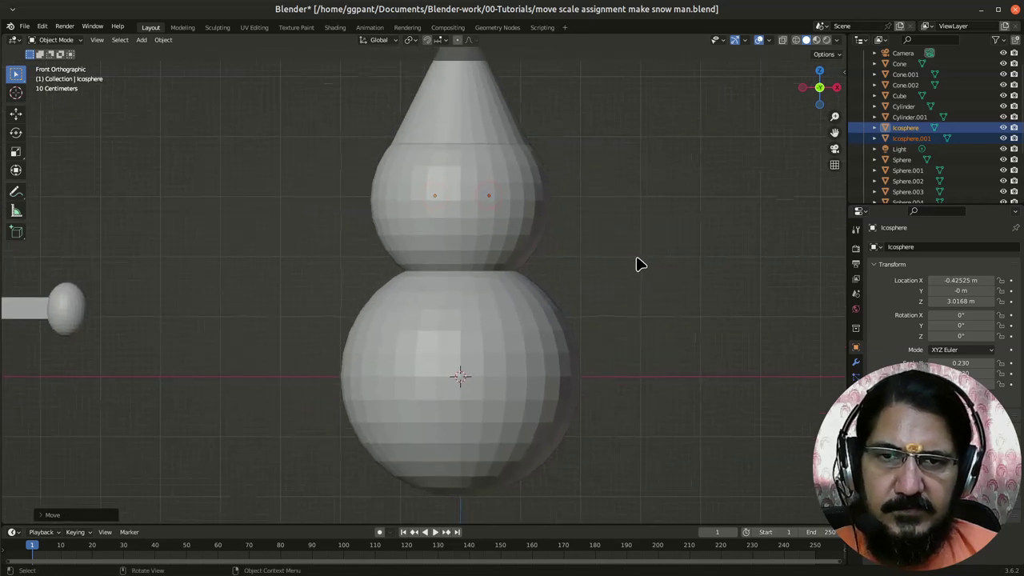
pyautogui.press('g')
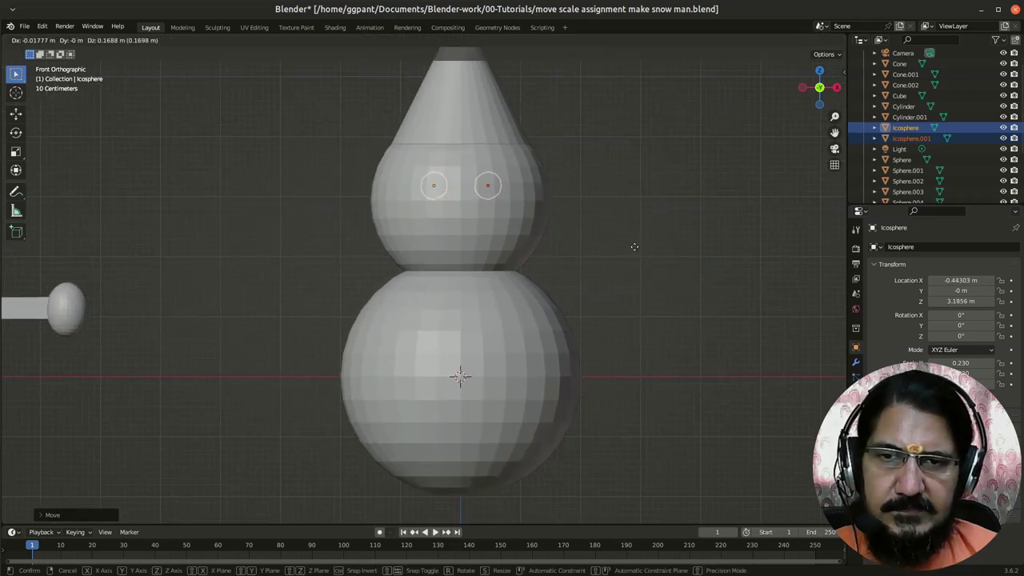
pyautogui.click(632, 244)
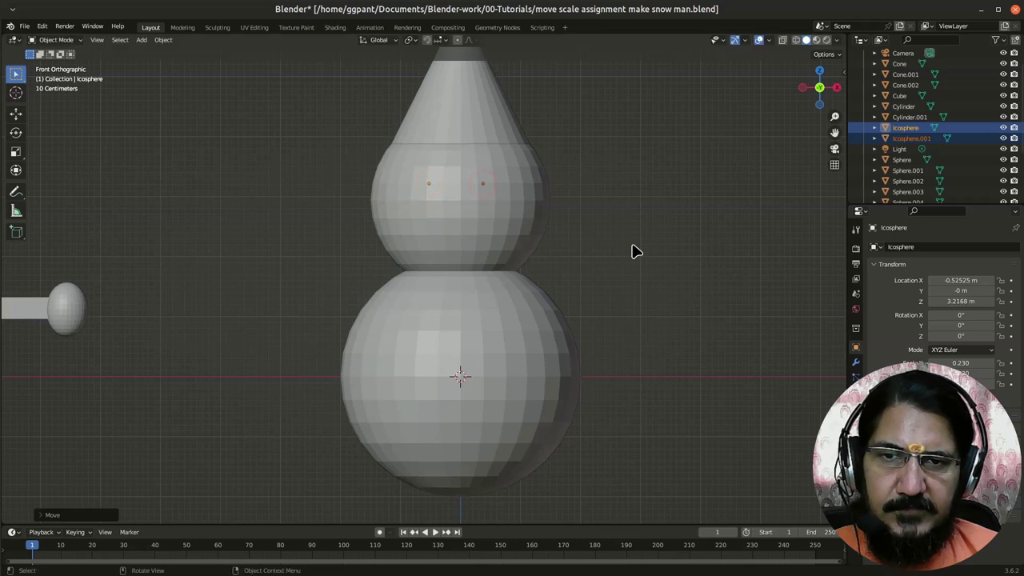
# Step: Slide both eyes along X to centre them across the head
pyautogui.scroll(2, 632, 251)
pyautogui.scroll(-2, 650, 265)
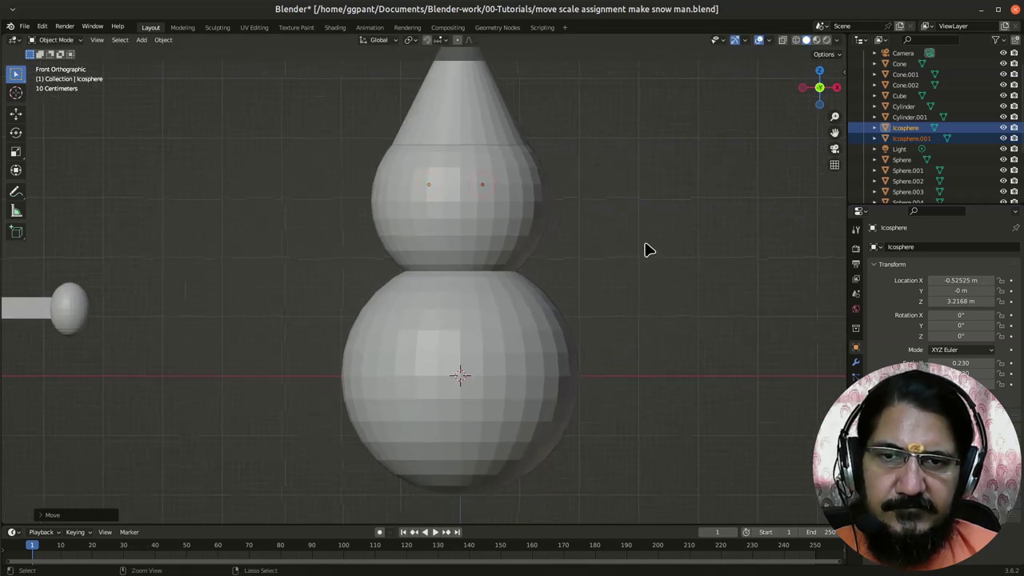
pyautogui.press('g')
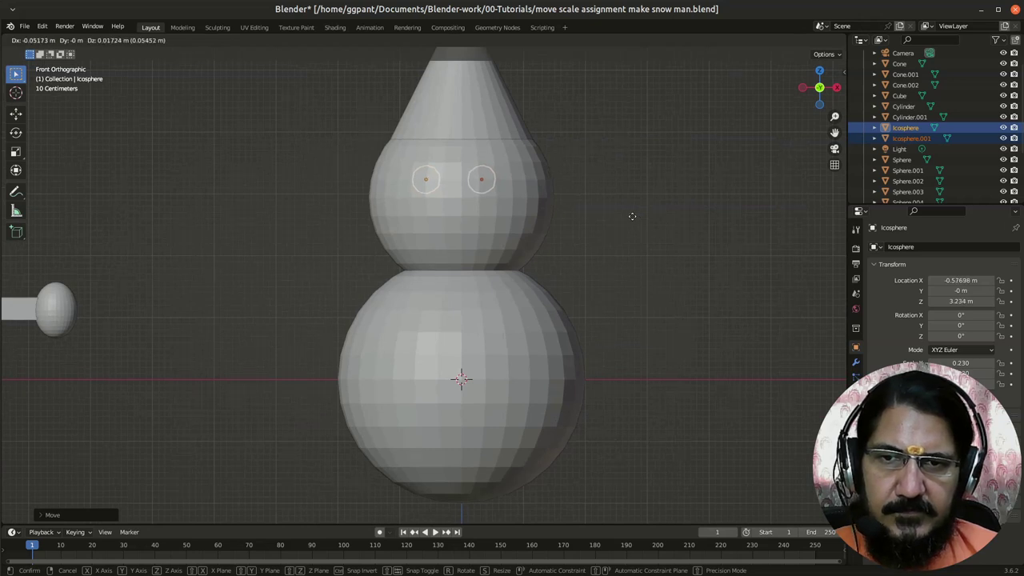
pyautogui.press('x')
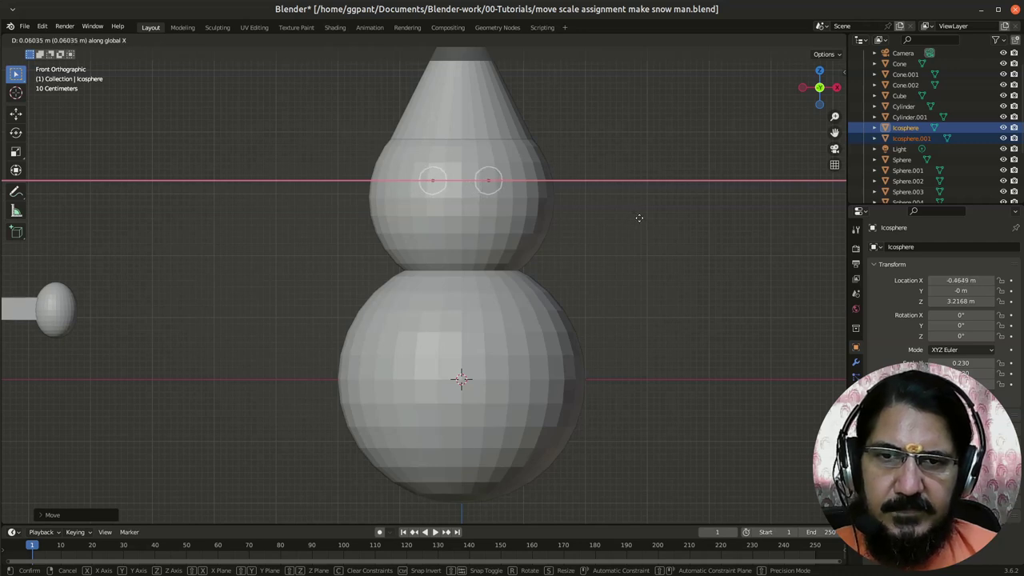
pyautogui.click(640, 224)
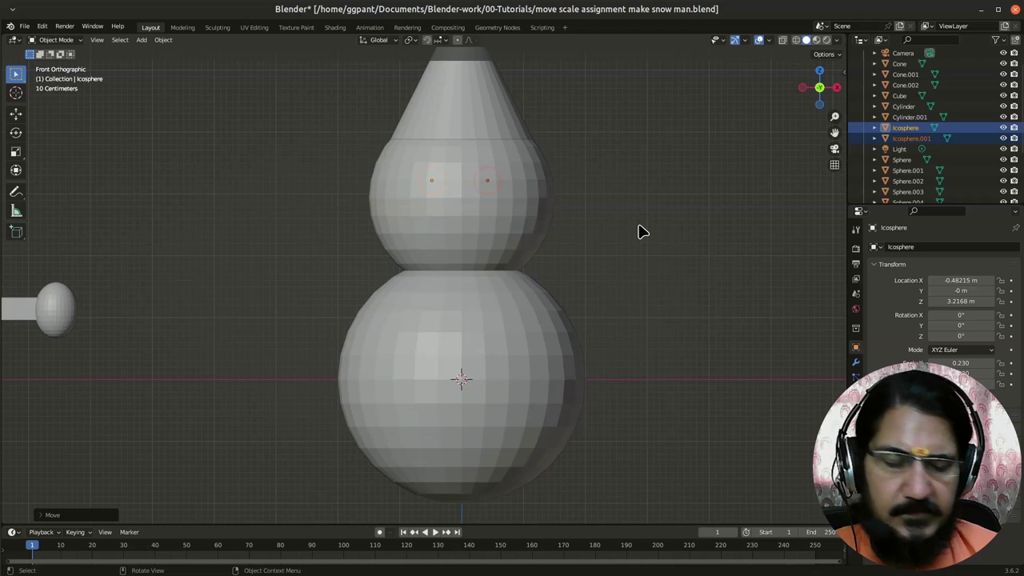
pyautogui.moveTo(670, 257); pyautogui.dragTo(635, 264, button='middle')
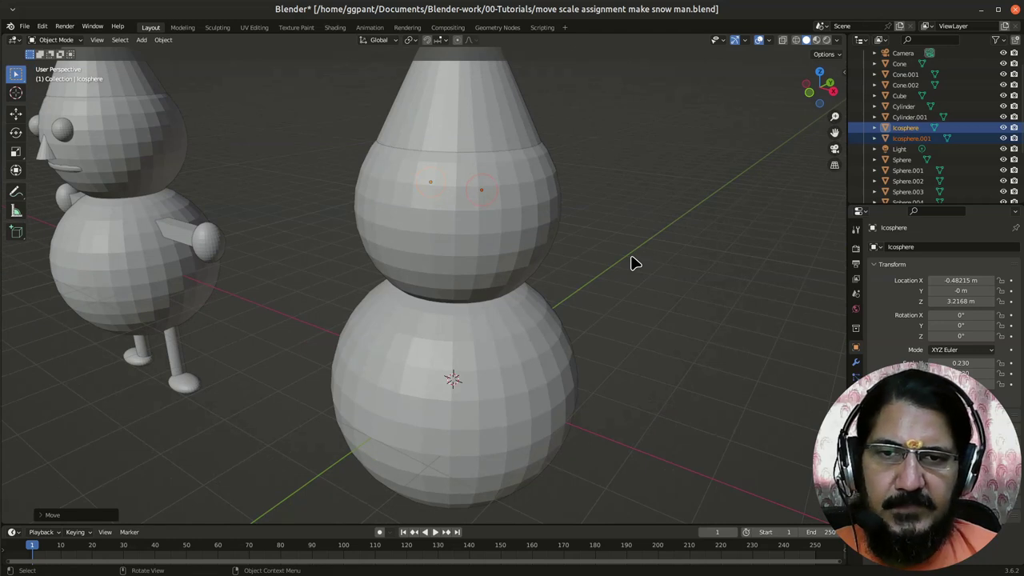
# Step: In Right view, push both eyes forward along Y to −1.3449 m onto the face
pyautogui.press('KP_3')
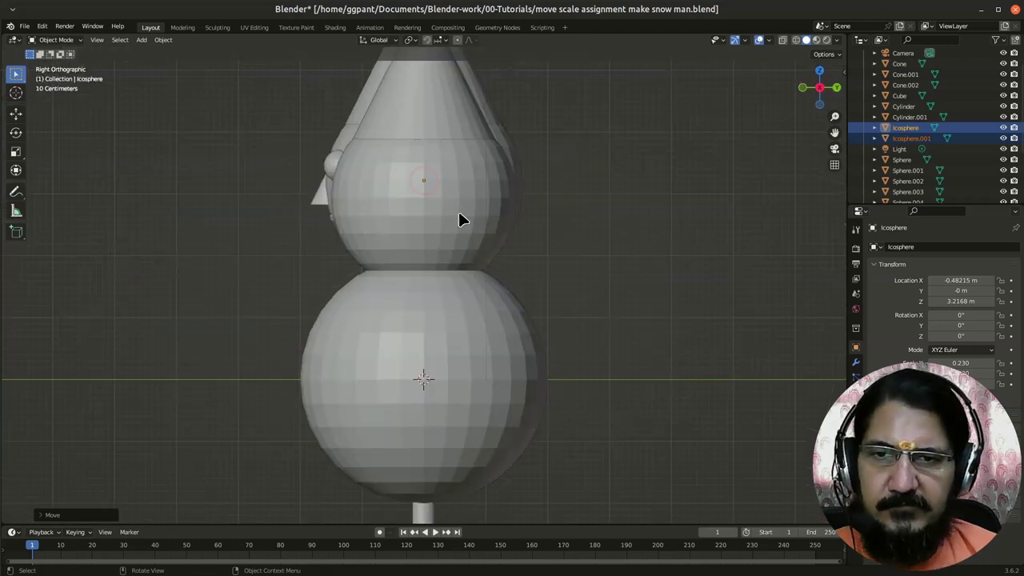
pyautogui.press('g')
pyautogui.press('y')
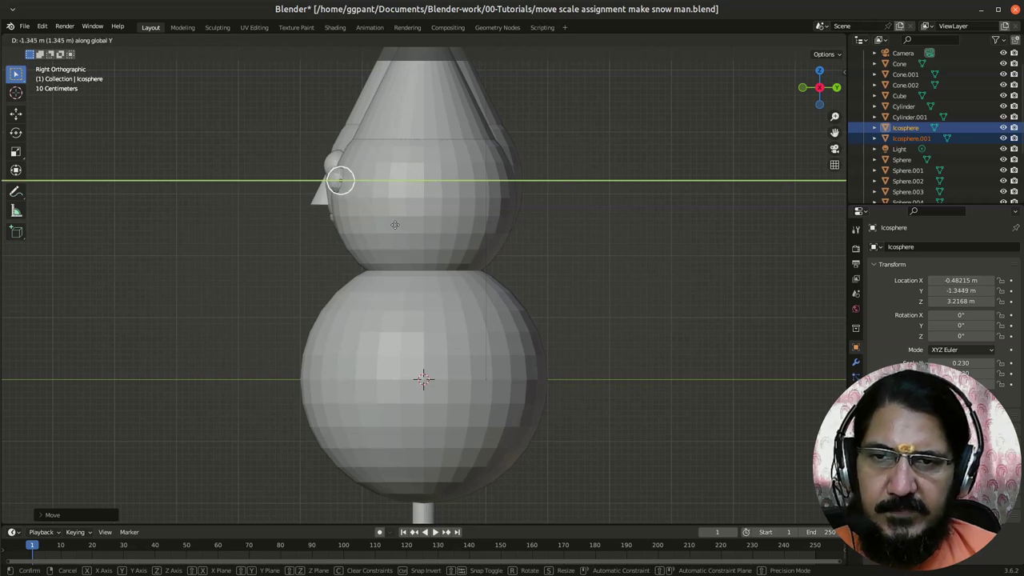
pyautogui.click(395, 225)
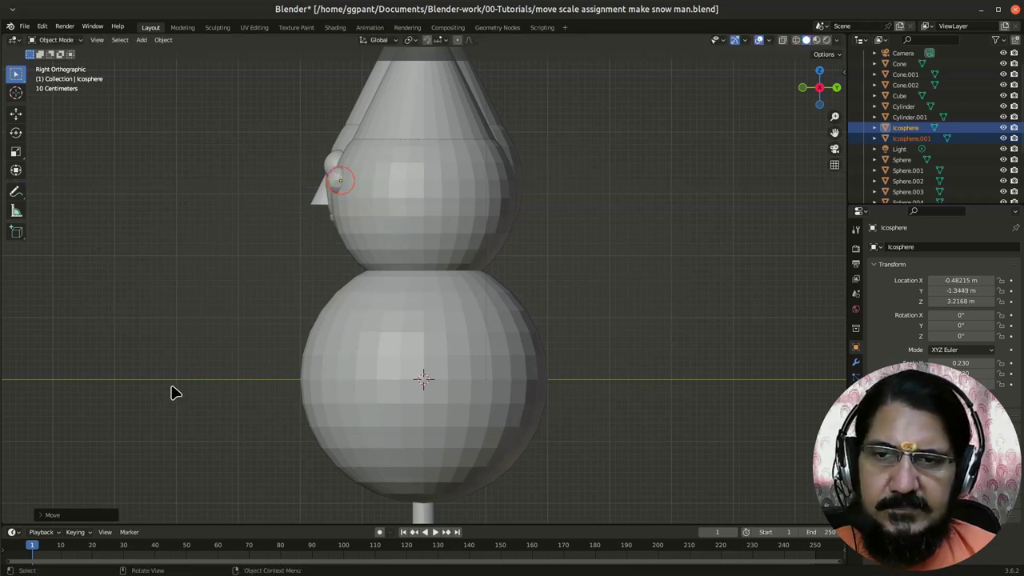
# Step: Deselect the eyes and zoom out in Front view so both snowmen show
pyautogui.scroll(-1, 196, 341)
pyautogui.moveTo(196, 342); pyautogui.dragTo(676, 270, button='middle')
pyautogui.hotkey('alt', 'a')
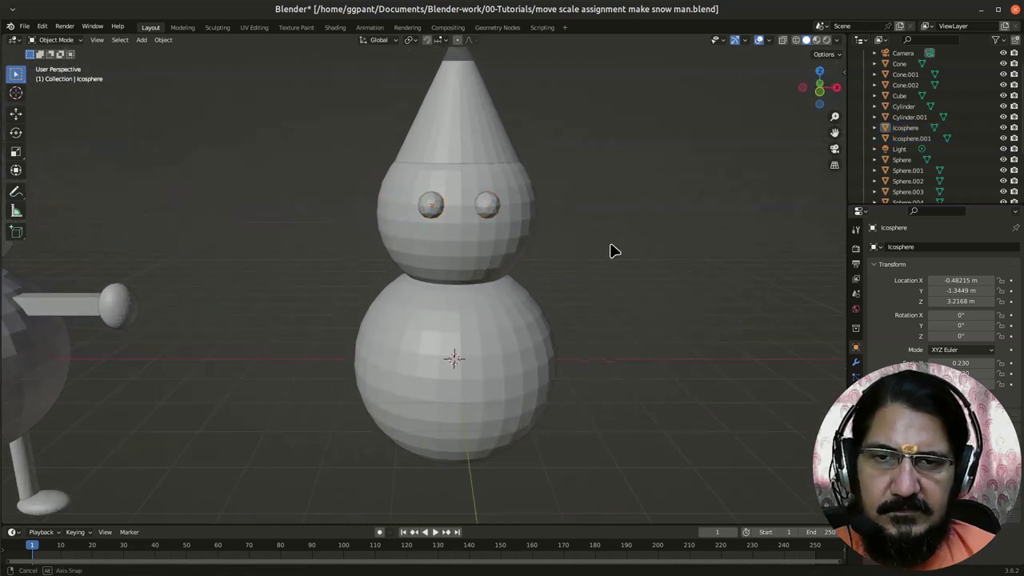
pyautogui.moveTo(610, 249); pyautogui.dragTo(544, 252, button='middle')
pyautogui.press('KP_3')
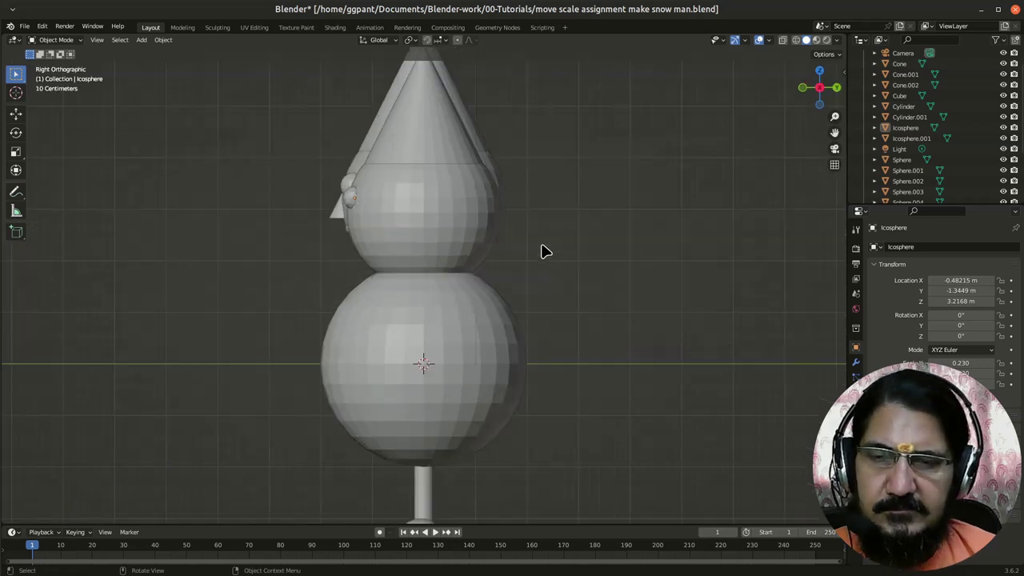
pyautogui.press('KP_1')
pyautogui.scroll(-1, 351, 248)
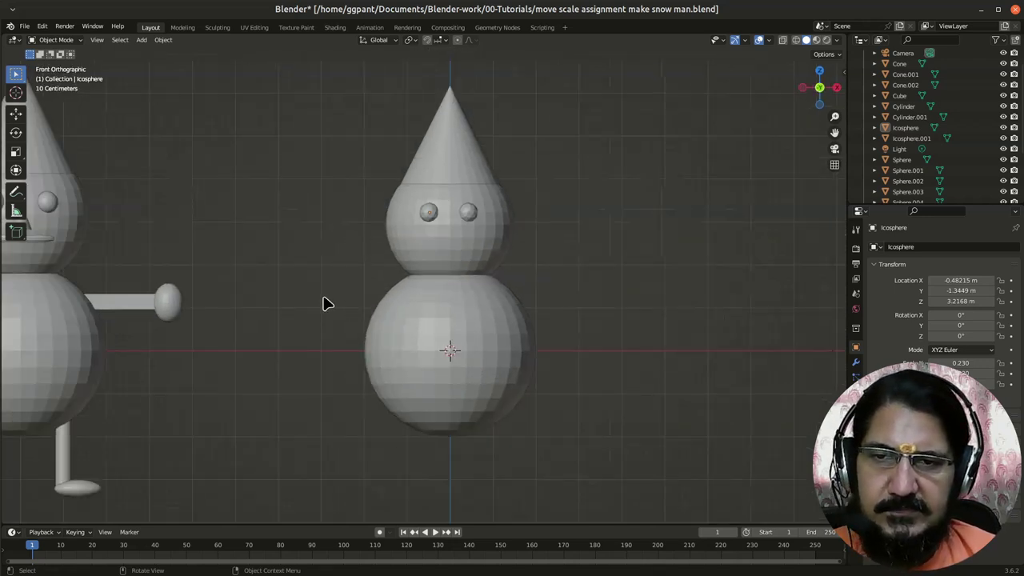
pyautogui.scroll(-1, 324, 304)
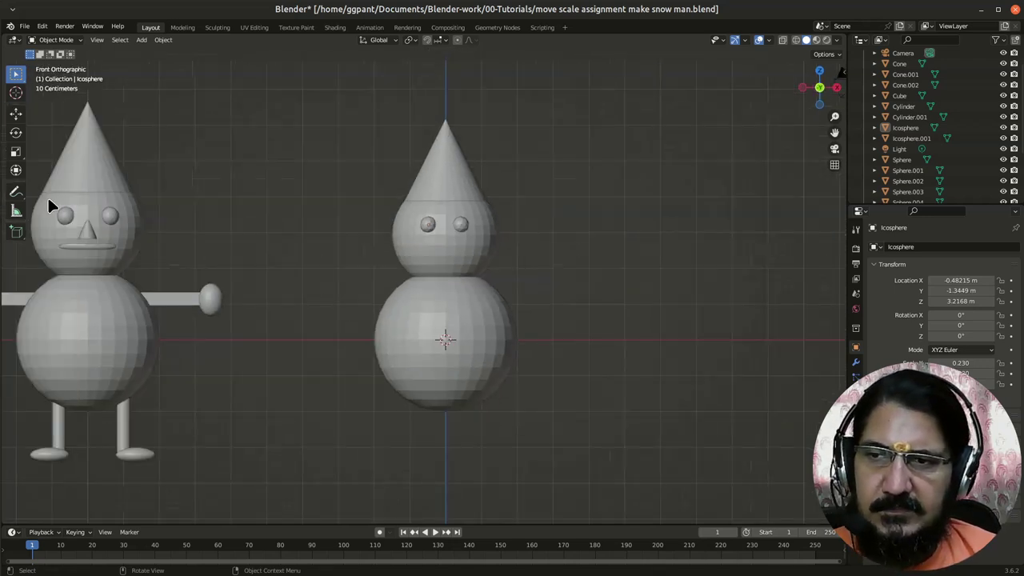
# Step: Copy the hat cone, set the copy aside and shrink it much smaller
pyautogui.click(462, 183)
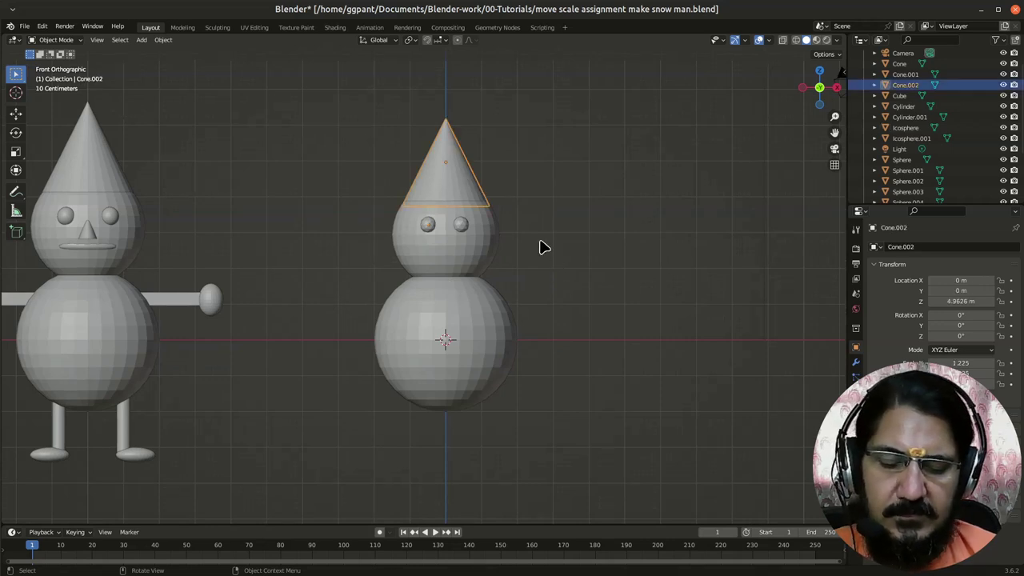
pyautogui.hotkey('ctrl', 'c')
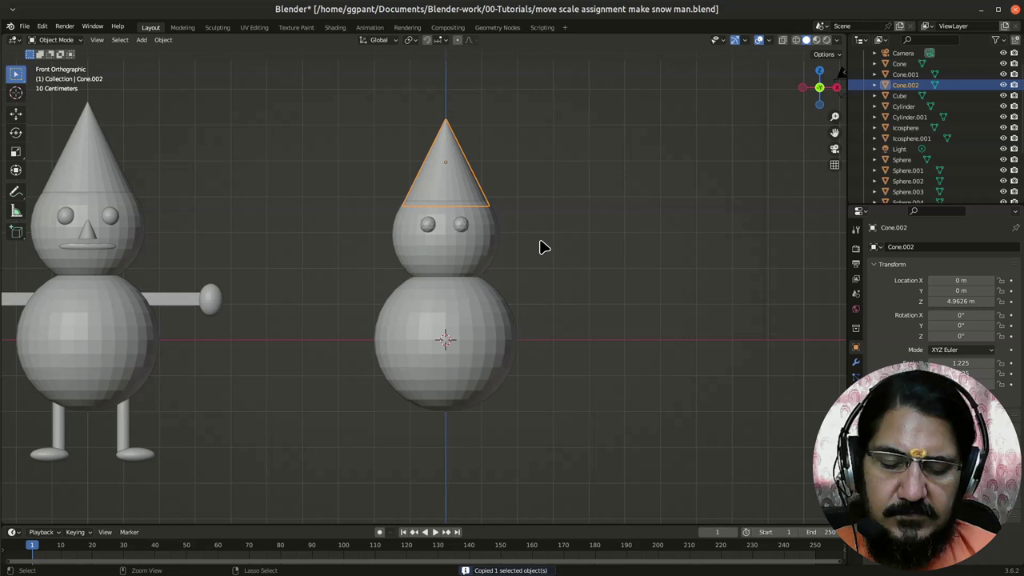
pyautogui.hotkey('ctrl', 'v')
pyautogui.press('g')
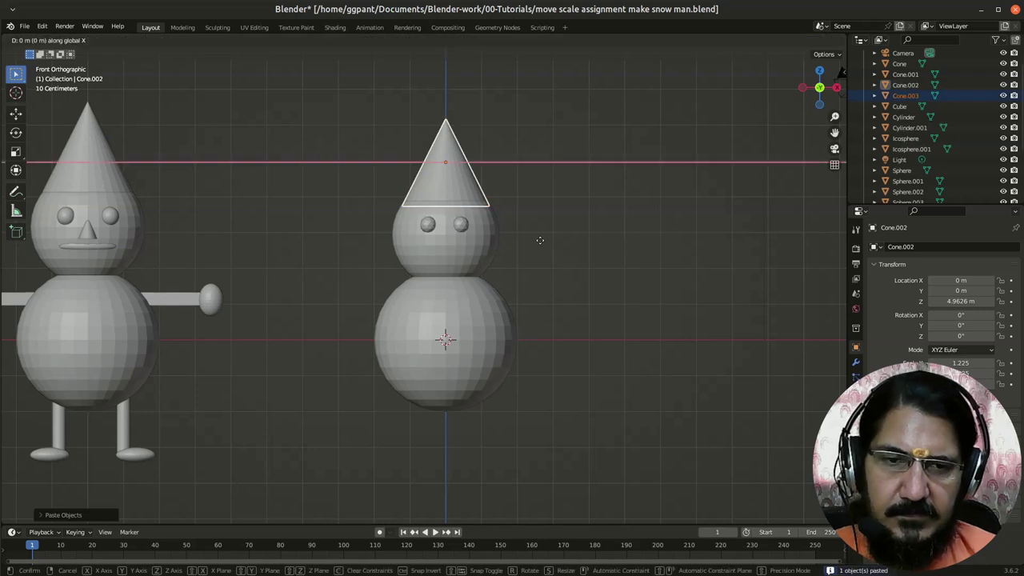
pyautogui.click(697, 240)
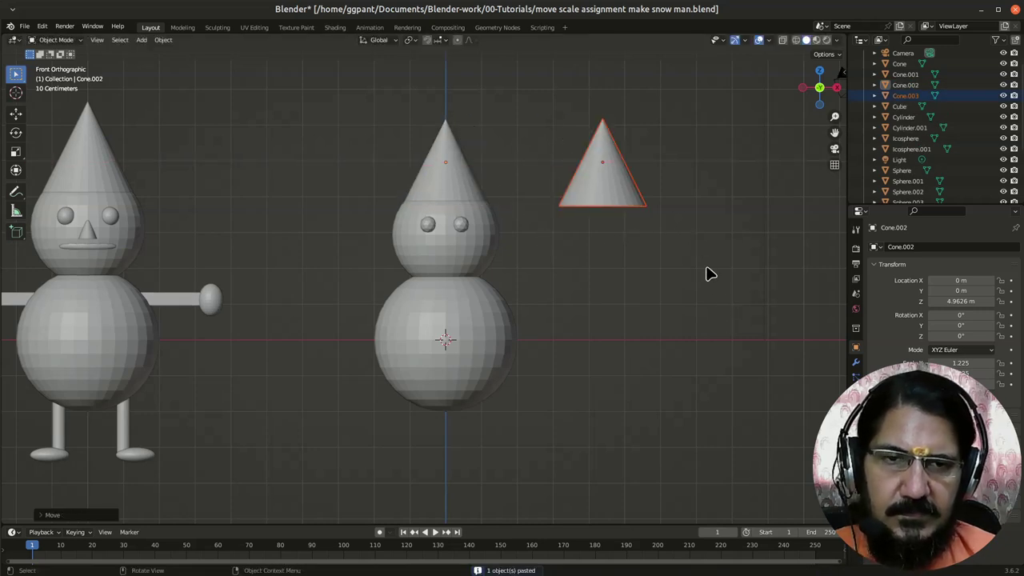
pyautogui.press('s')
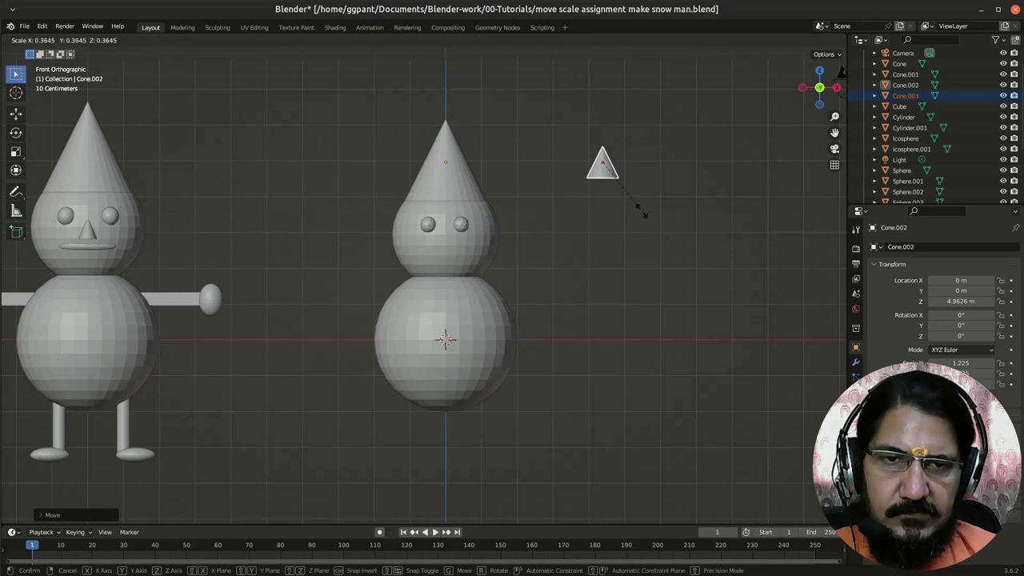
pyautogui.click(633, 200)
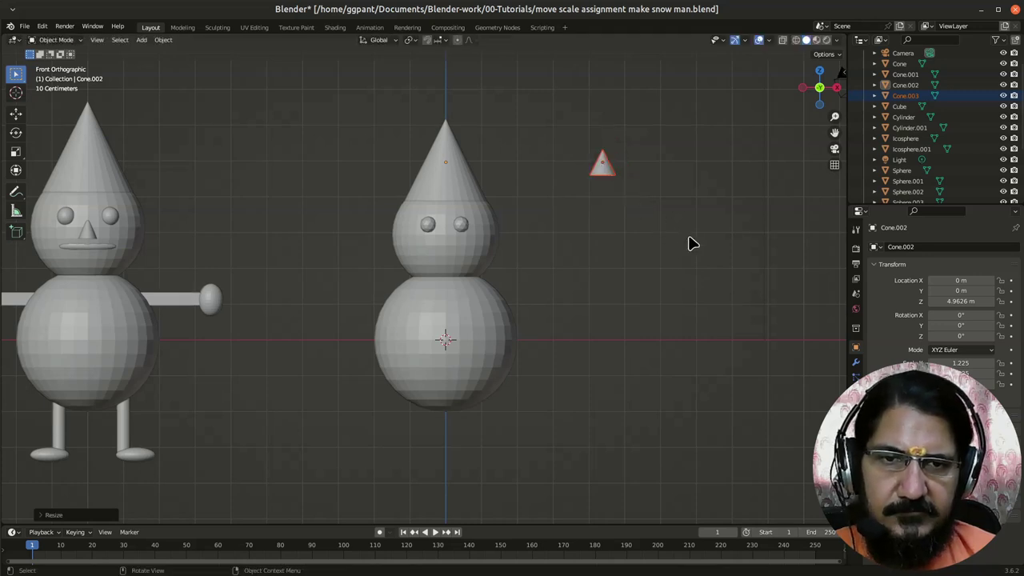
# Step: Narrow the small cone along X and place it at face height in front
pyautogui.moveTo(688, 243); pyautogui.dragTo(684, 264, button='middle')
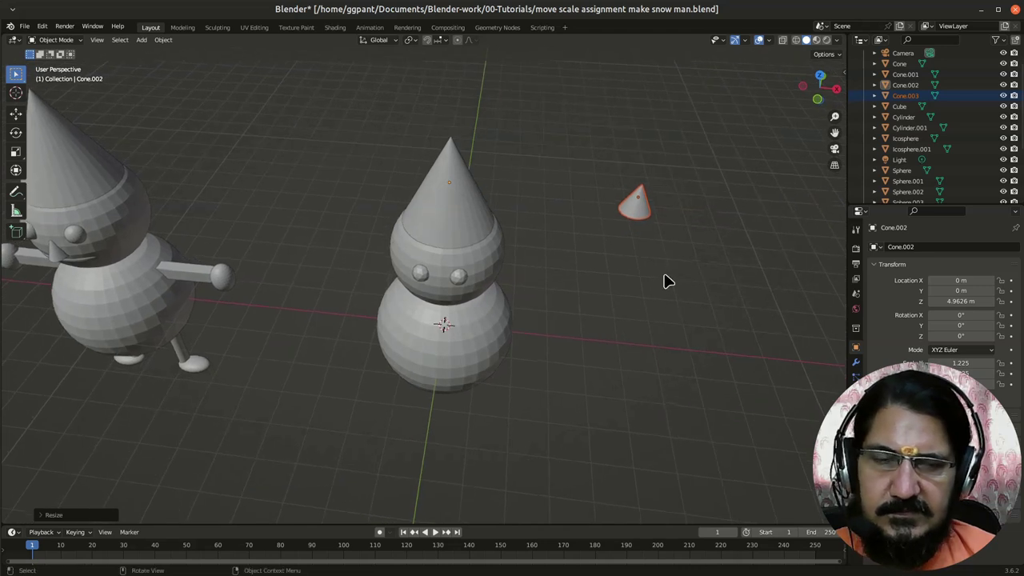
pyautogui.press('KP_1')
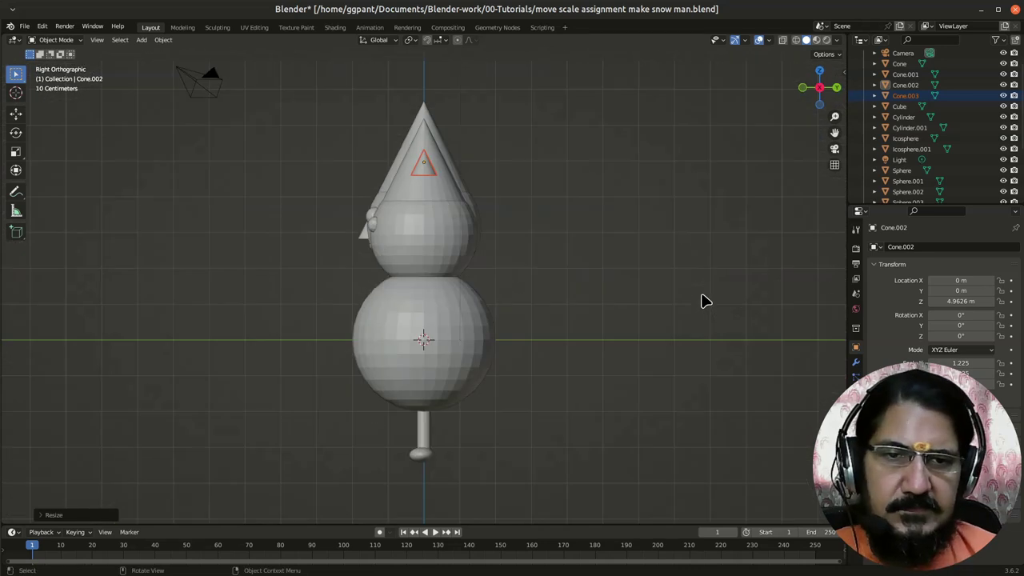
pyautogui.press('s')
pyautogui.press('x')
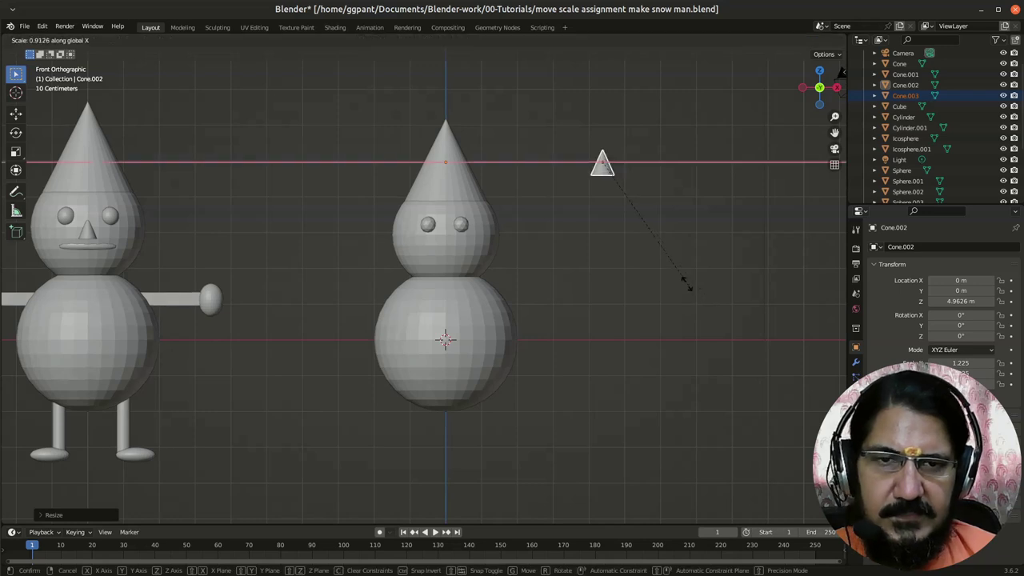
pyautogui.click(650, 262)
pyautogui.press('KP_3')
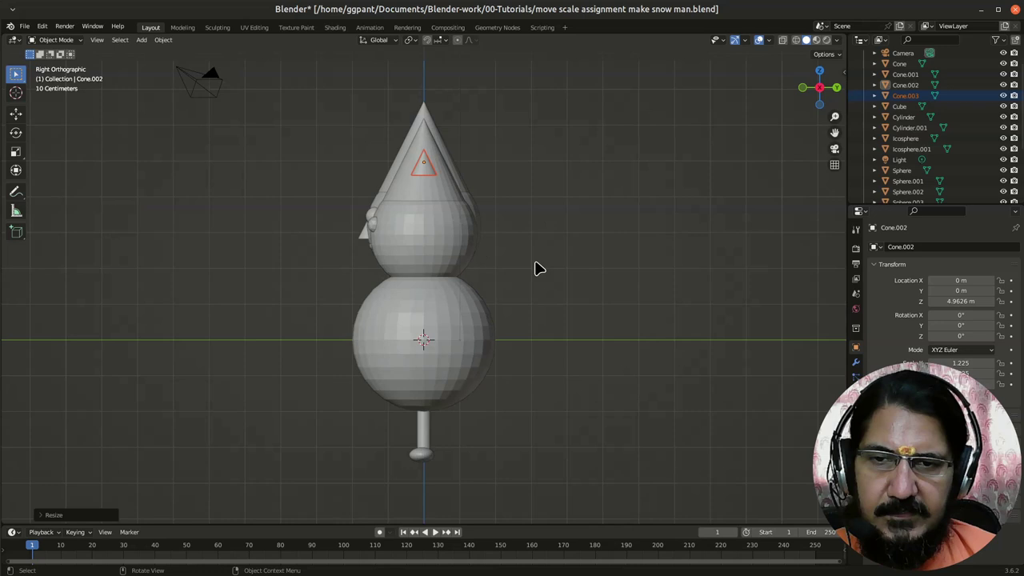
pyautogui.press('g')
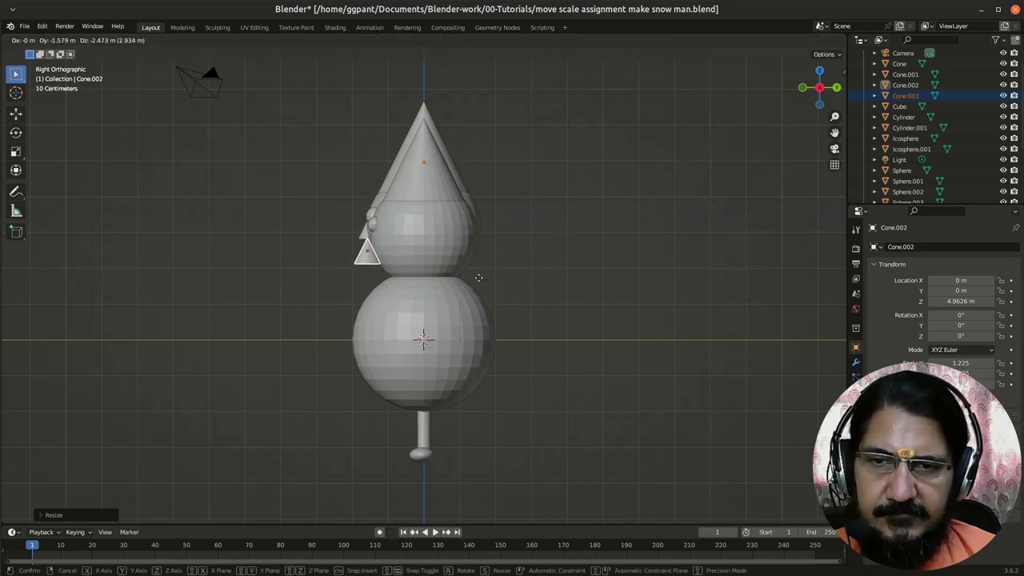
pyautogui.click(489, 268)
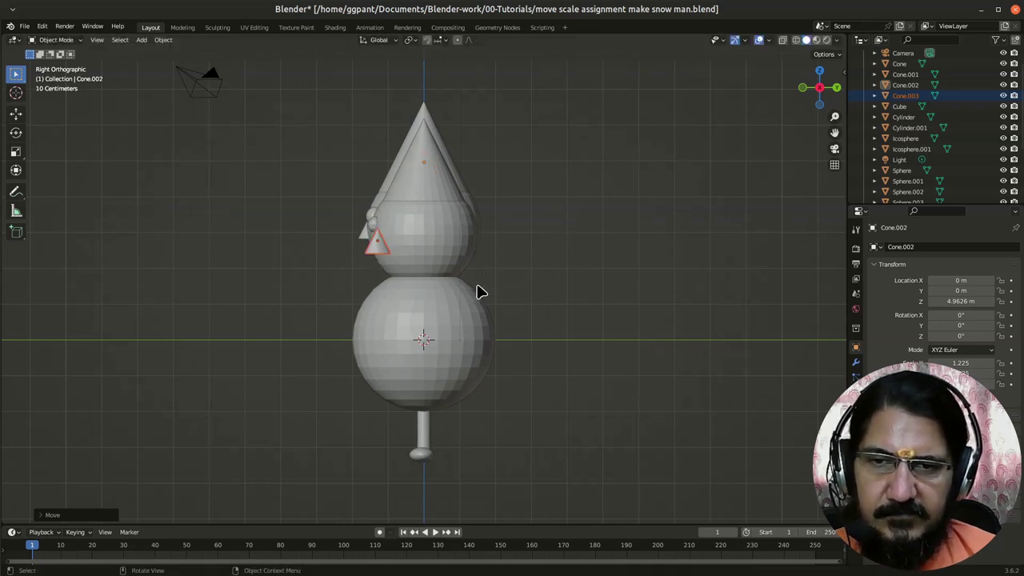
# Step: In Front view, slide the nose cone along X to the centre of the face
pyautogui.press('KP_7')
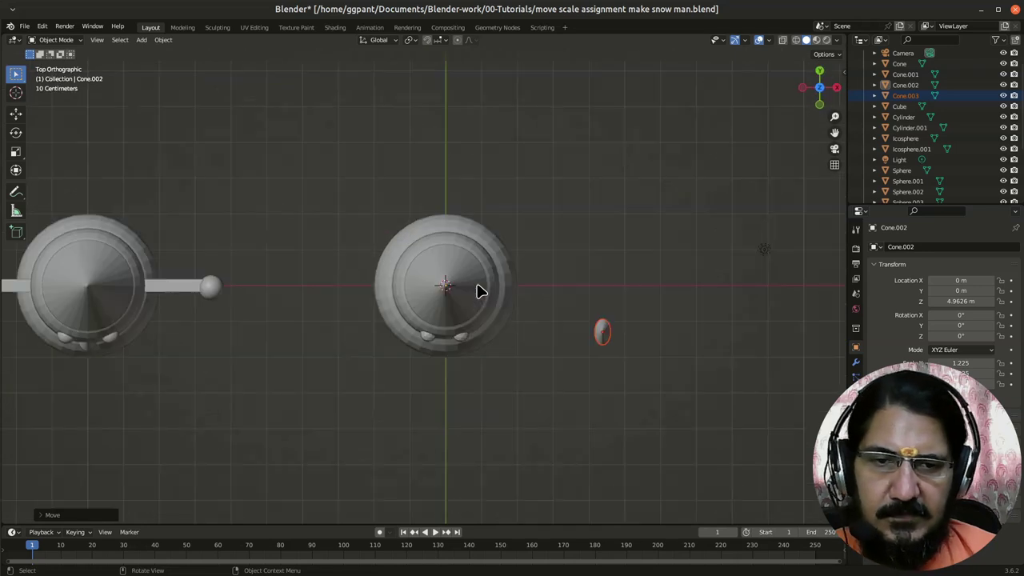
pyautogui.press('KP_1')
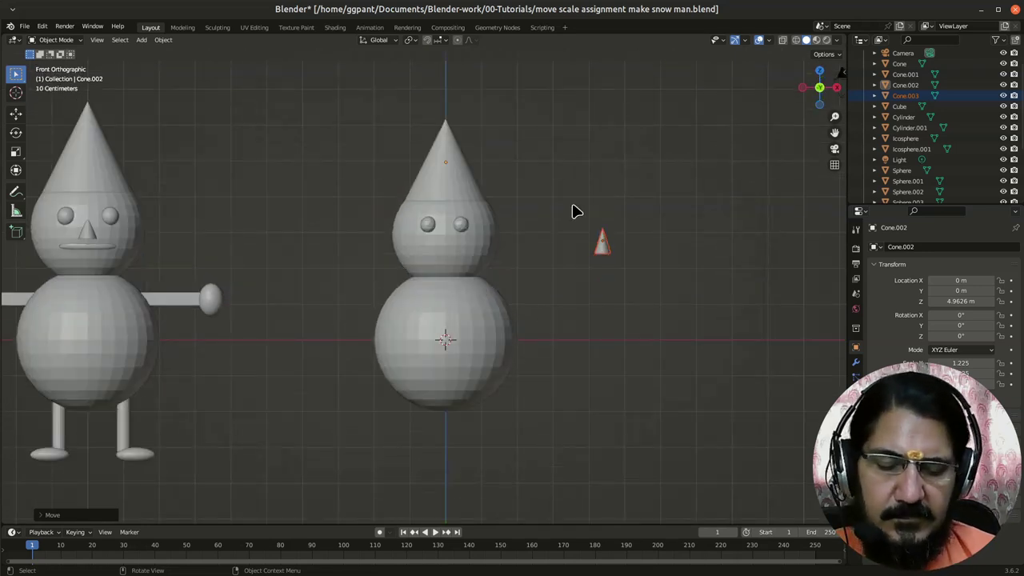
pyautogui.press('g')
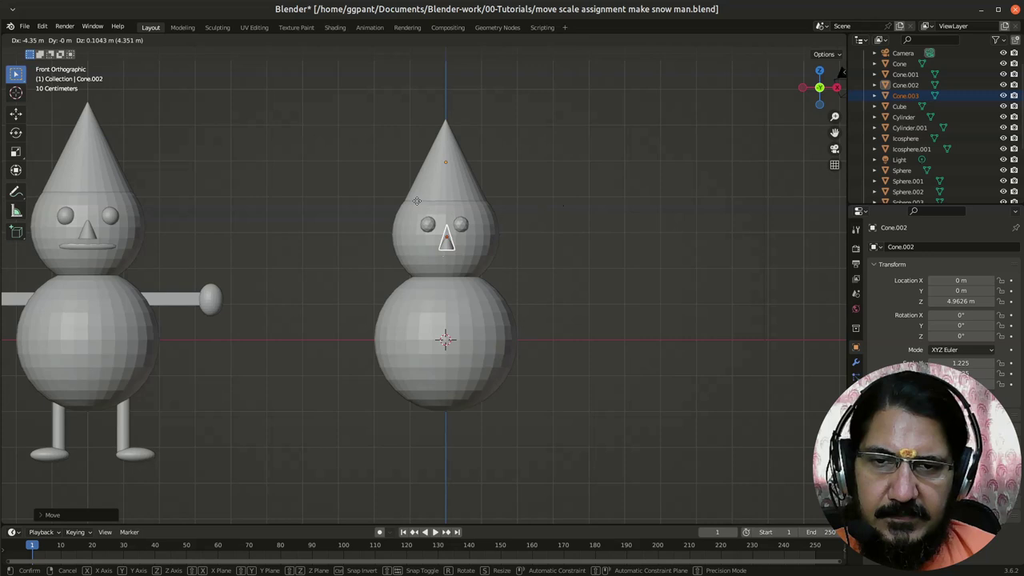
pyautogui.press('x')
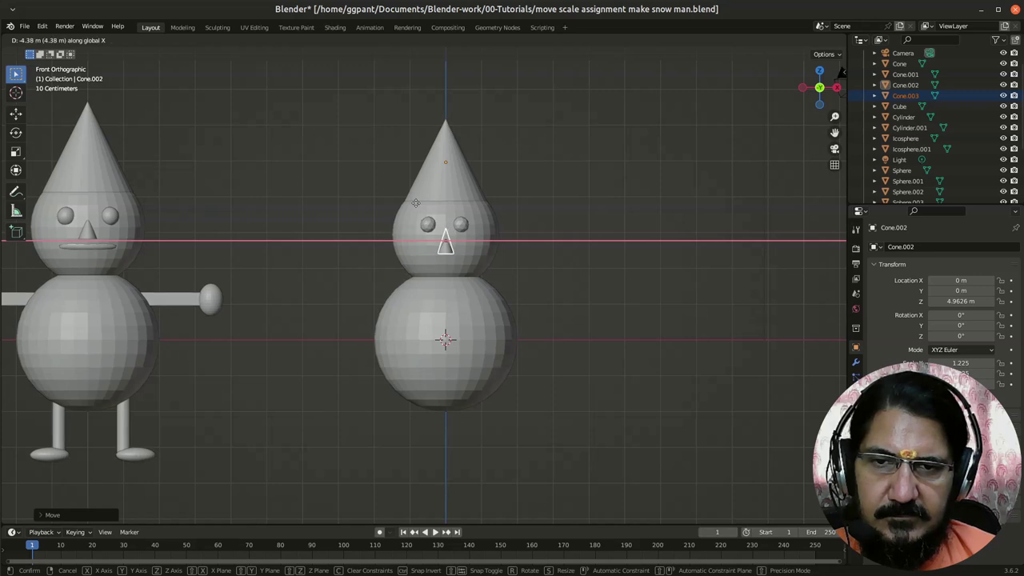
pyautogui.click(446, 229)
pyautogui.moveTo(445, 229); pyautogui.dragTo(483, 291, button='middle')
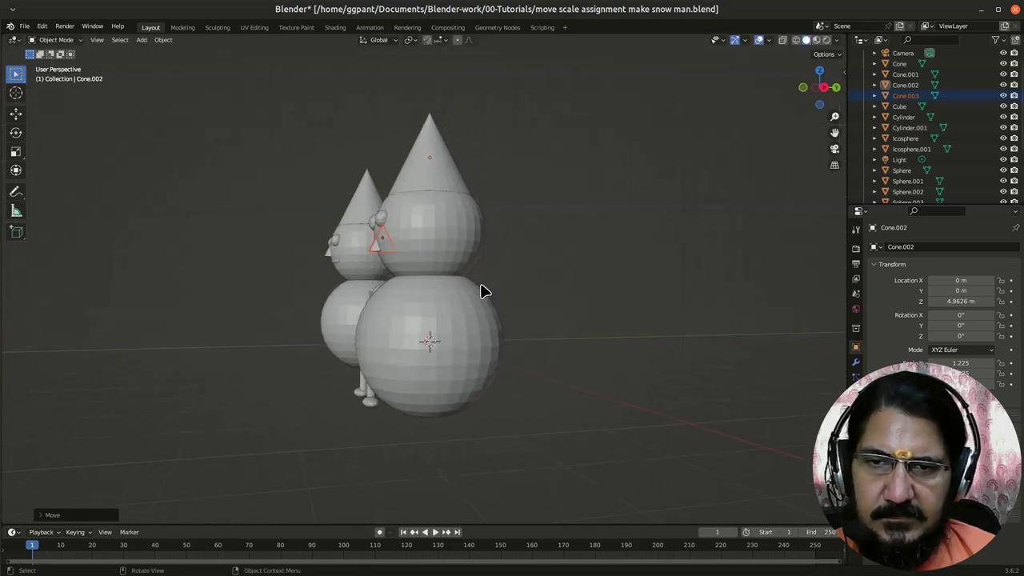
# Step: Push the nose cone about 0.15 m along Y so it juts from the face
pyautogui.scroll(3, 564, 280)
pyautogui.moveTo(558, 273); pyautogui.dragTo(325, 299, button='middle')
pyautogui.press('g')
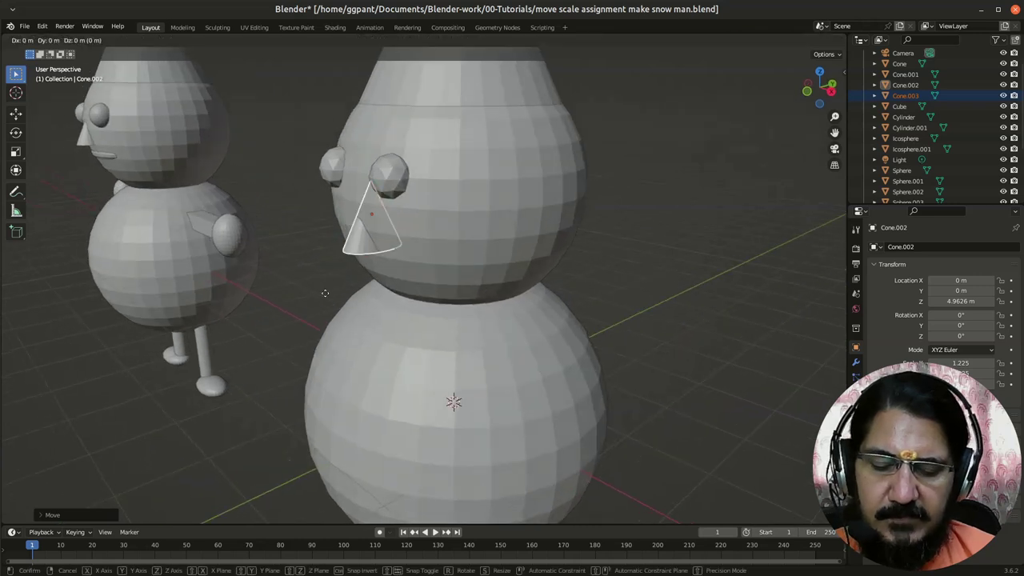
pyautogui.press('y')
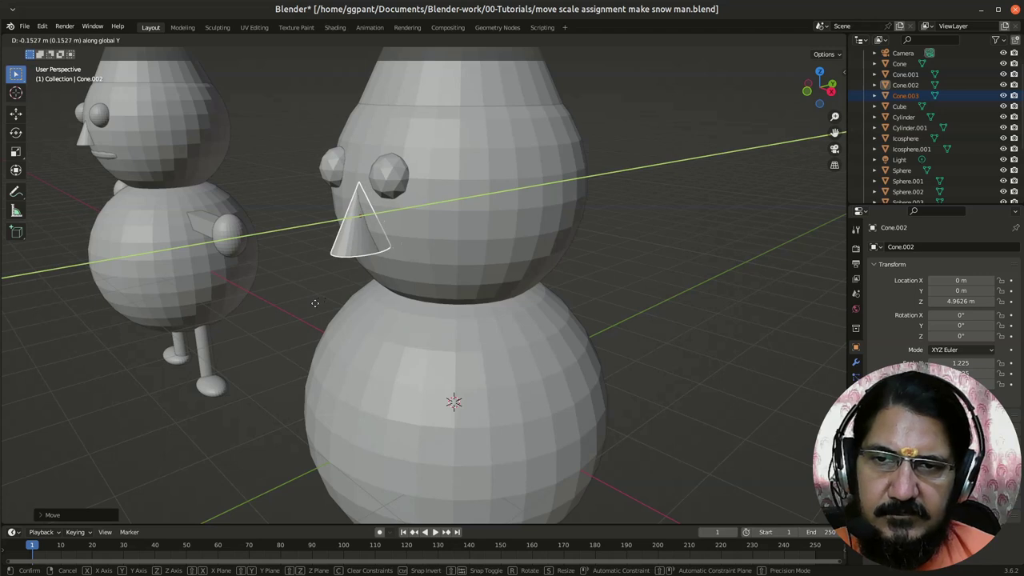
pyautogui.click(314, 302)
pyautogui.moveTo(305, 302); pyautogui.dragTo(488, 341, button='middle')
pyautogui.scroll(-3, 628, 252)
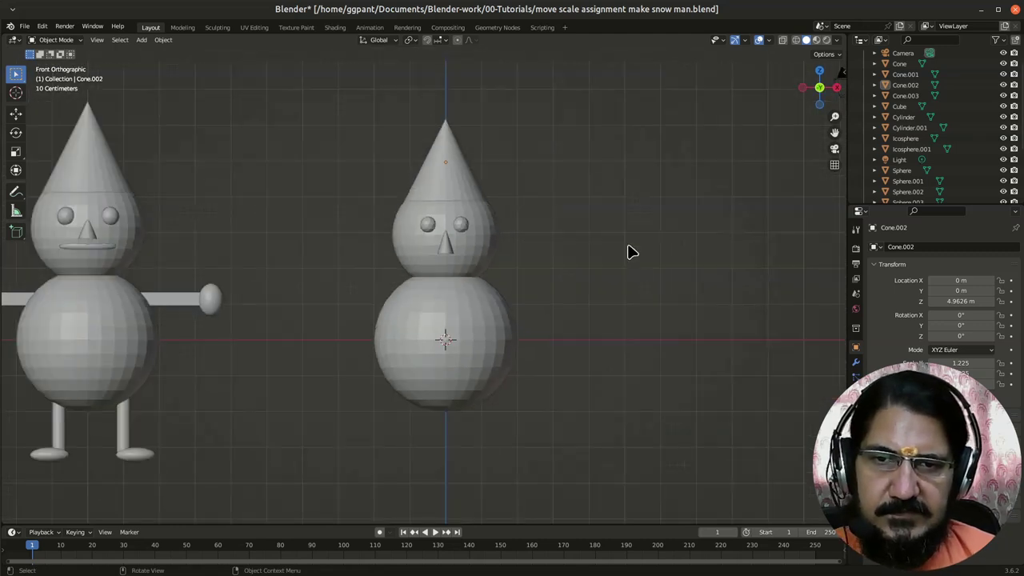
# Step: Add a torus and move it along X to the right of the second snowman
pyautogui.hotkey('shift', 'a')
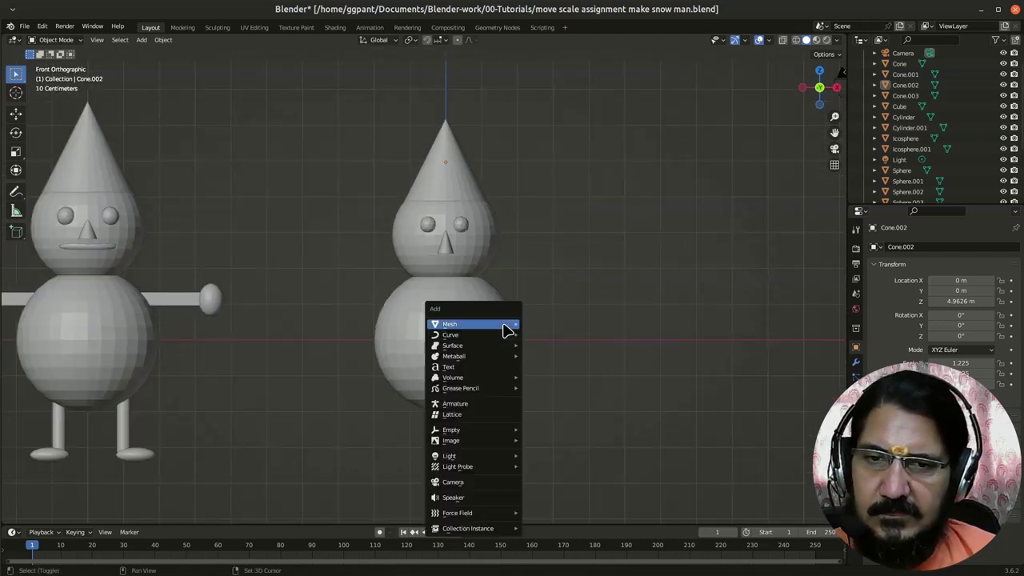
pyautogui.moveTo(506, 325)
pyautogui.click(579, 400)
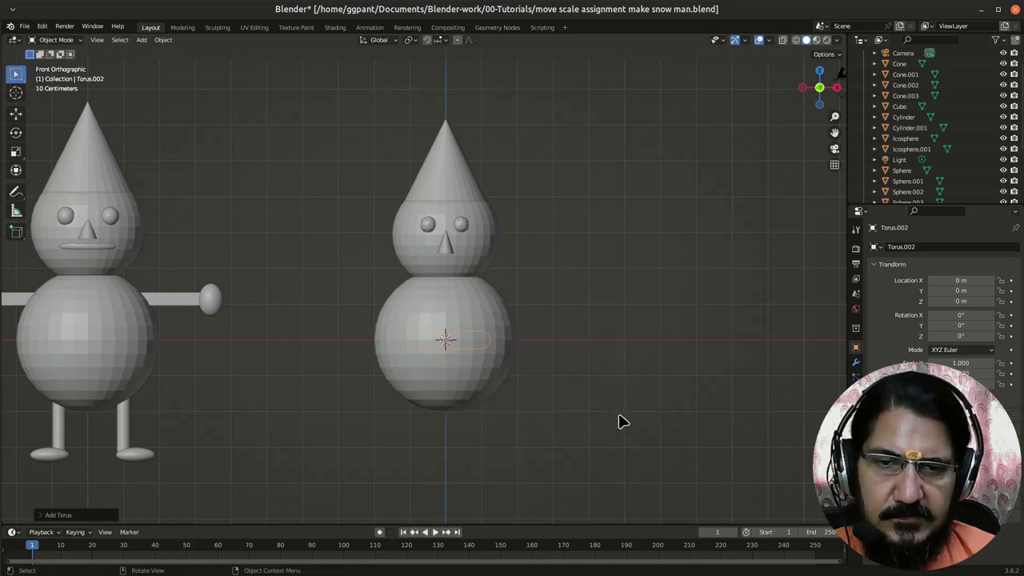
pyautogui.click(610, 415)
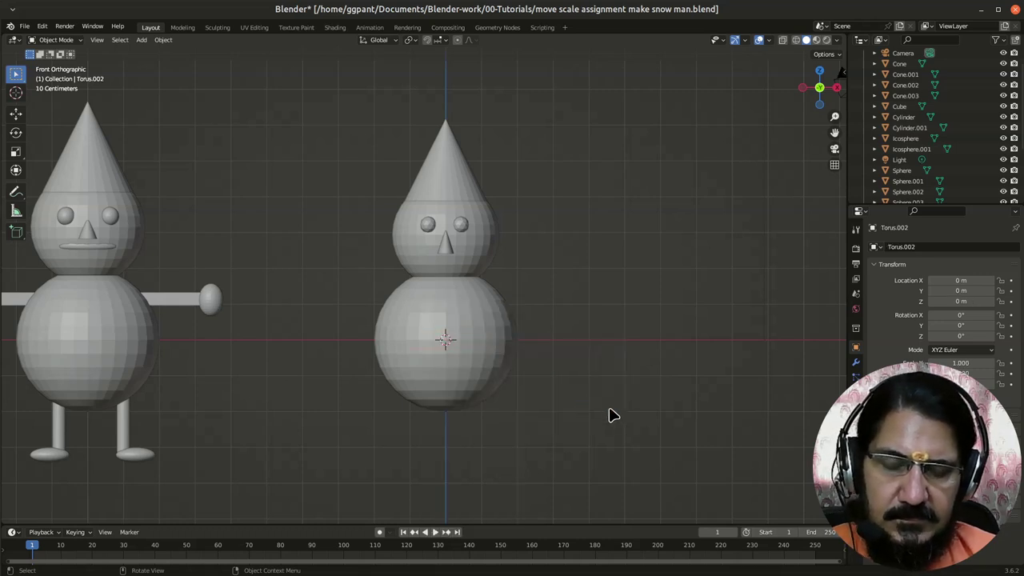
pyautogui.press('g')
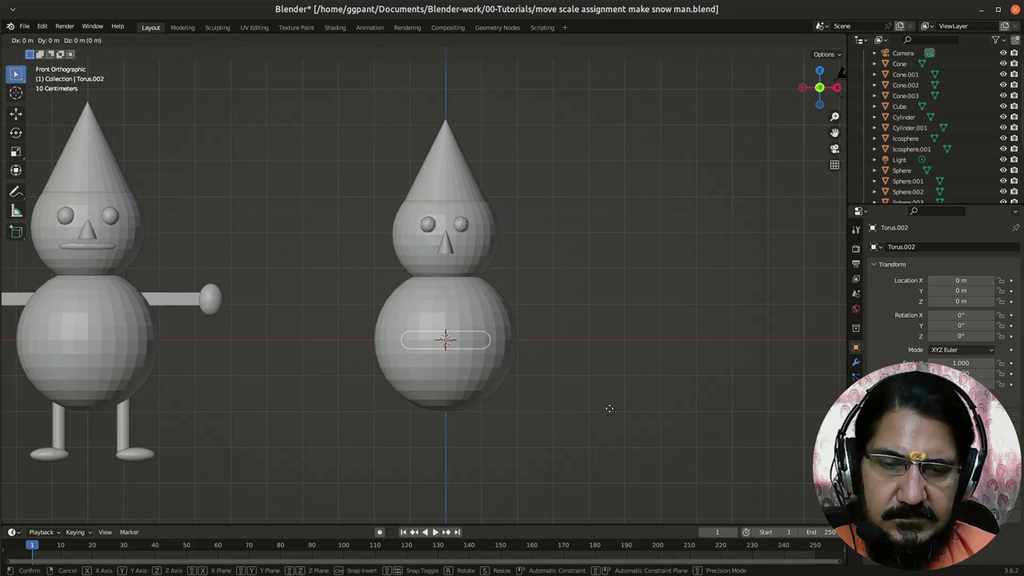
pyautogui.press('x')
pyautogui.click(784, 413)
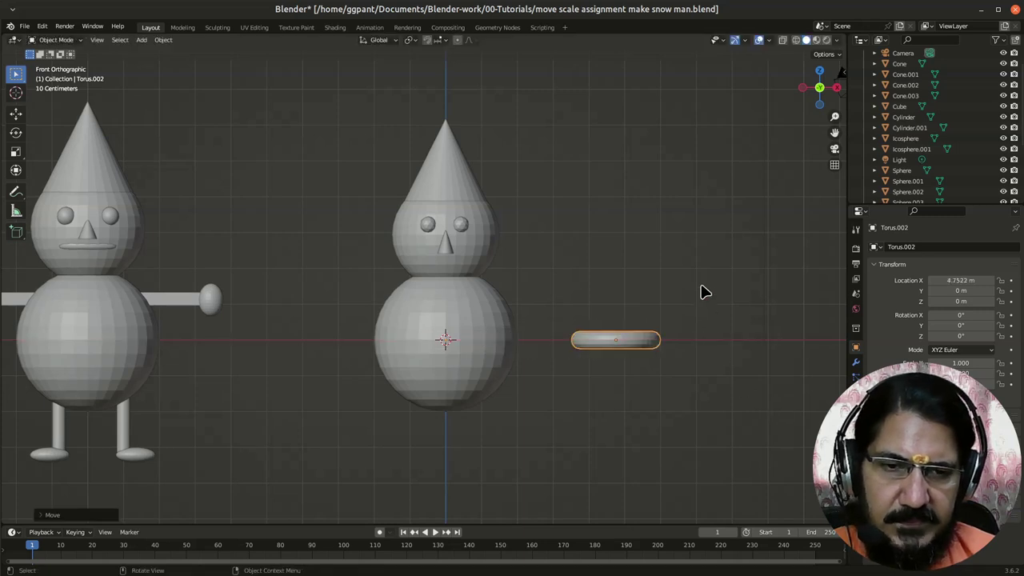
pyautogui.moveTo(701, 292); pyautogui.dragTo(688, 366, button='middle')
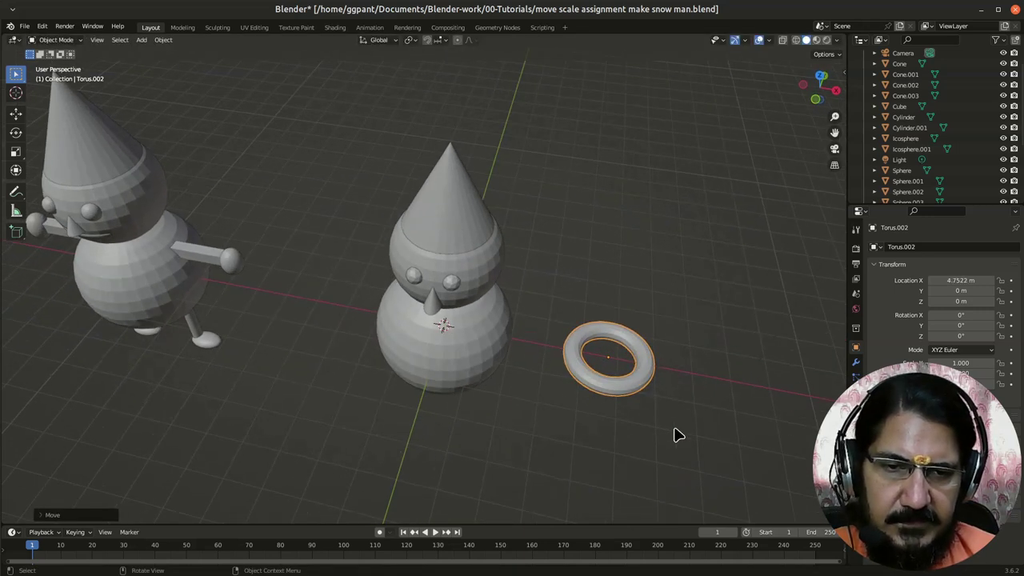
# Step: Squash the torus vertically and narrow it along the X axis
pyautogui.press('s')
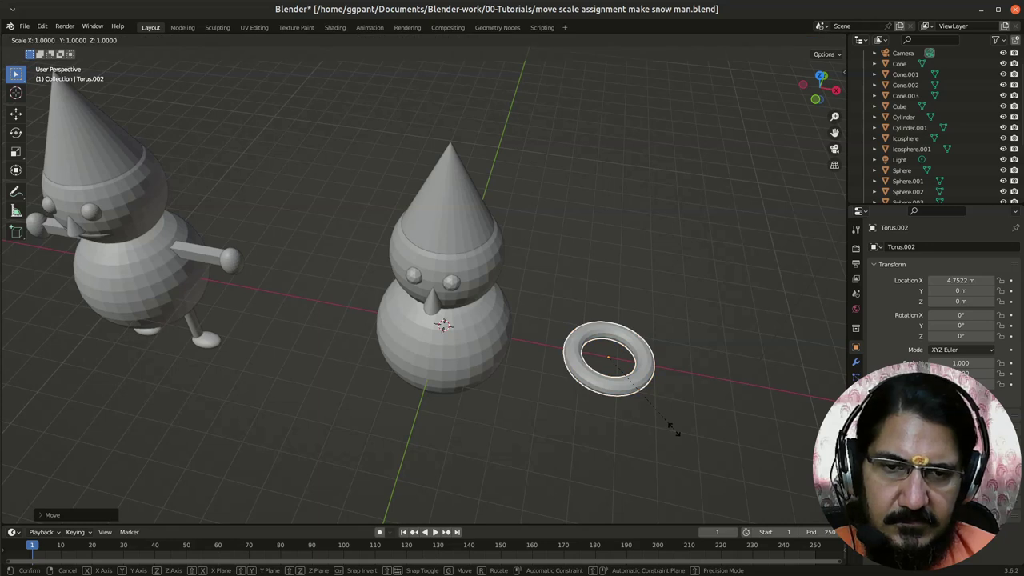
pyautogui.press('z')
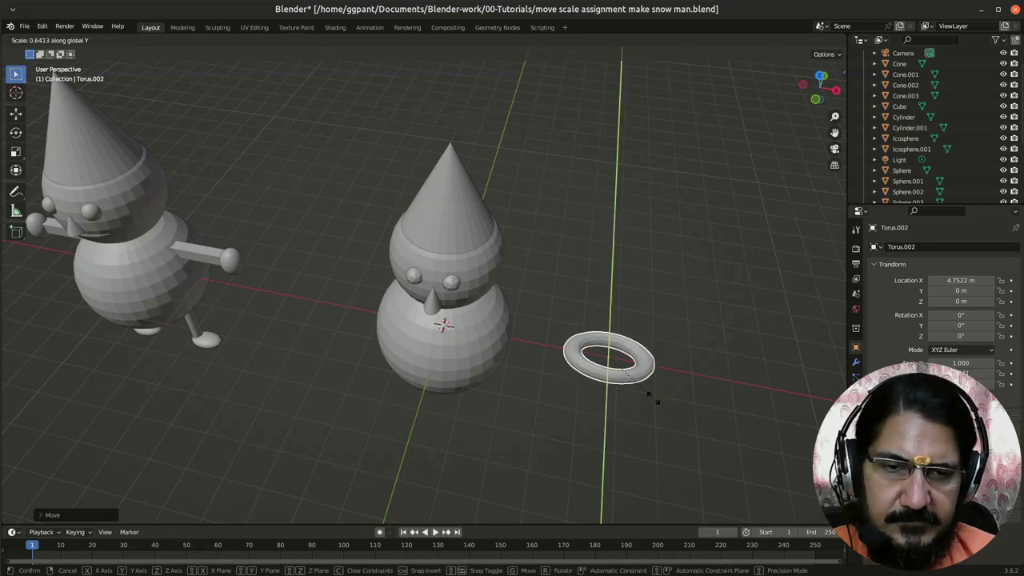
pyautogui.click(641, 386)
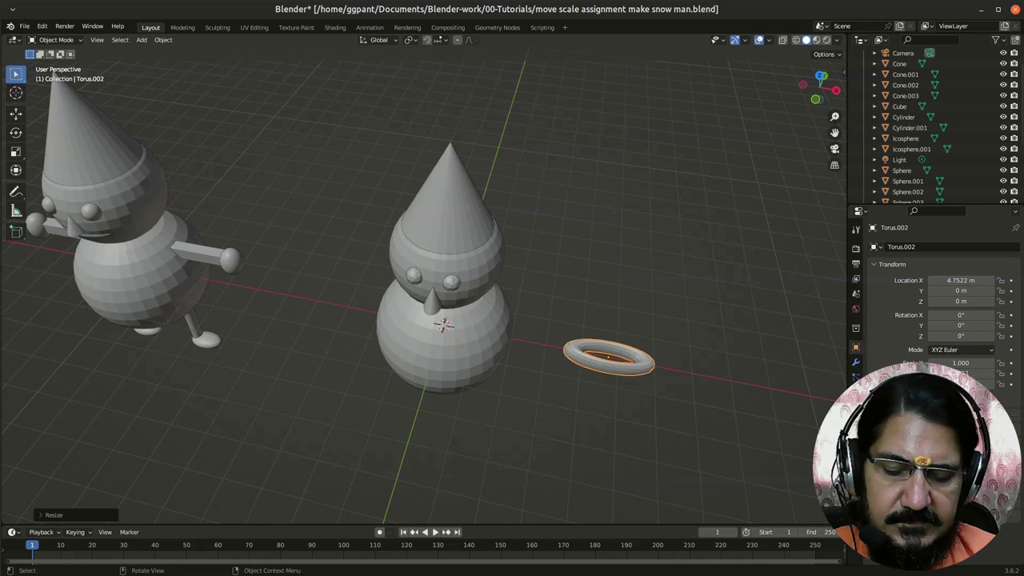
pyautogui.press('s')
pyautogui.press('x')
pyautogui.click(652, 391)
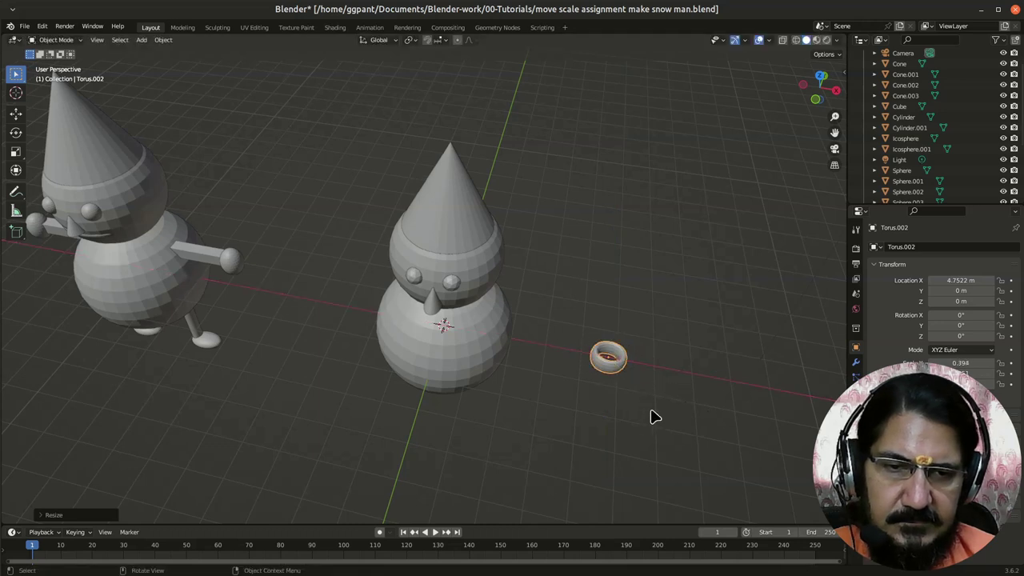
# Step: Flatten the torus further along Y and Z, bringing it down to about 0.394
pyautogui.press('s')
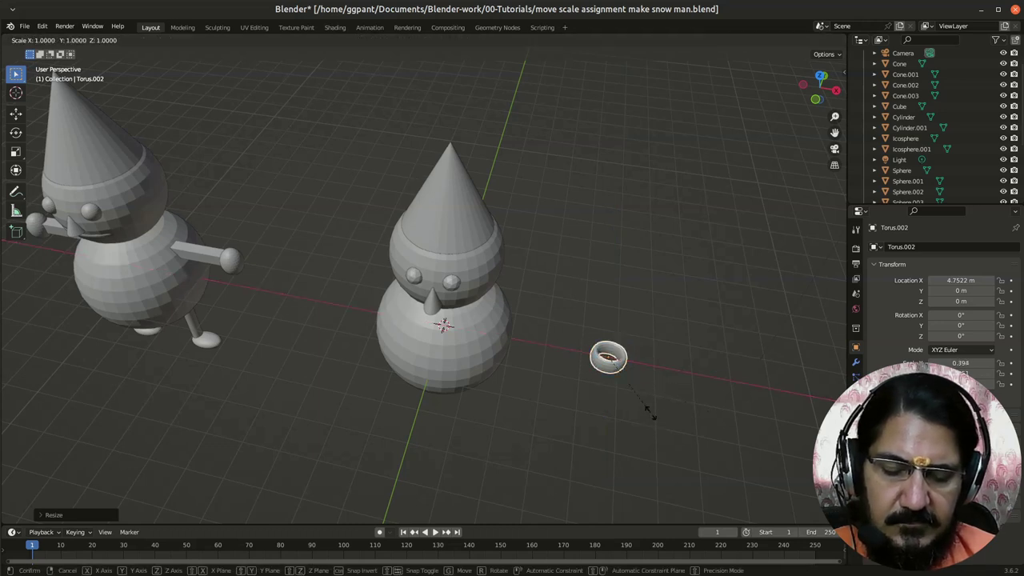
pyautogui.press('y')
pyautogui.click(640, 381)
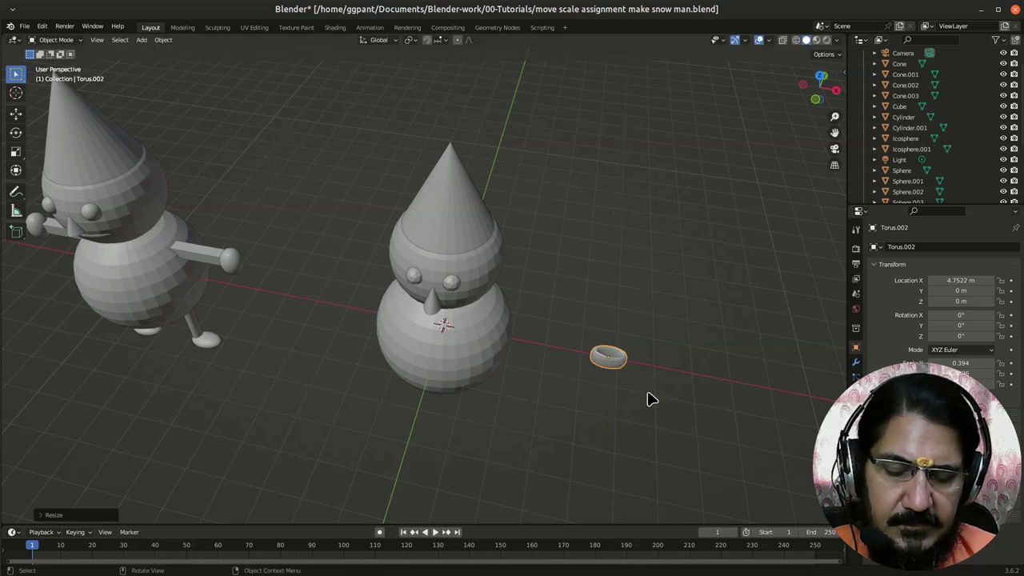
pyautogui.press('s')
pyautogui.press('z')
pyautogui.click(638, 380)
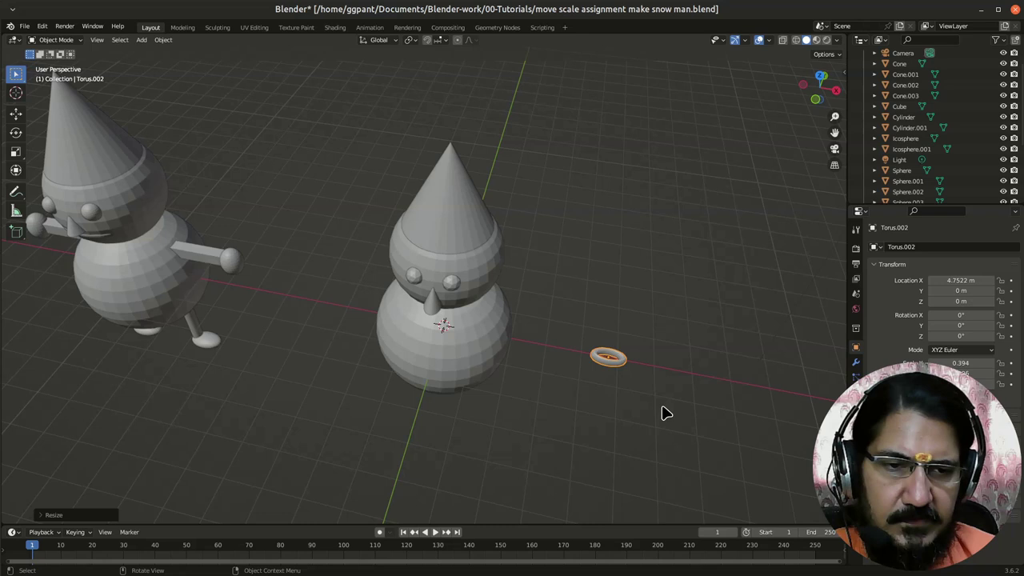
pyautogui.press('KP_3')
# Step: Position the torus on the head's front just under the nose (Y −1.1173 m, Z 2.0707 m)
pyautogui.press('g')
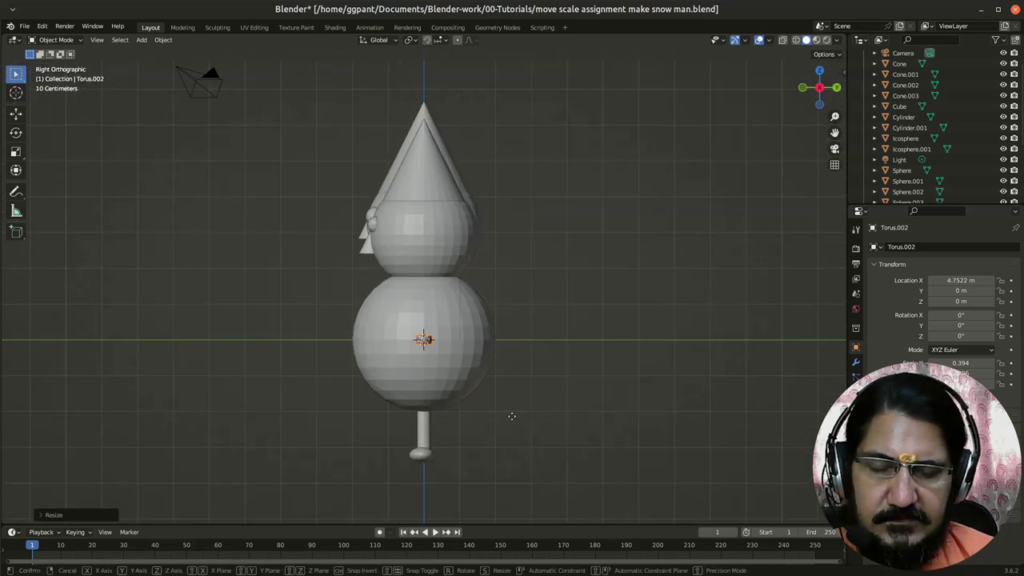
pyautogui.click(466, 334)
pyautogui.moveTo(281, 359); pyautogui.dragTo(420, 402, button='middle')
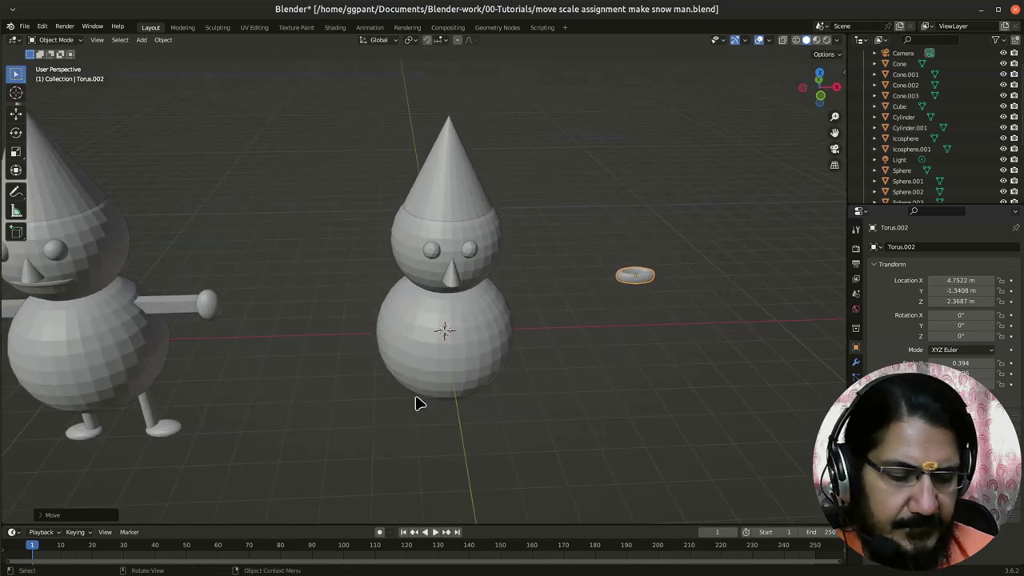
pyautogui.press('KP_1')
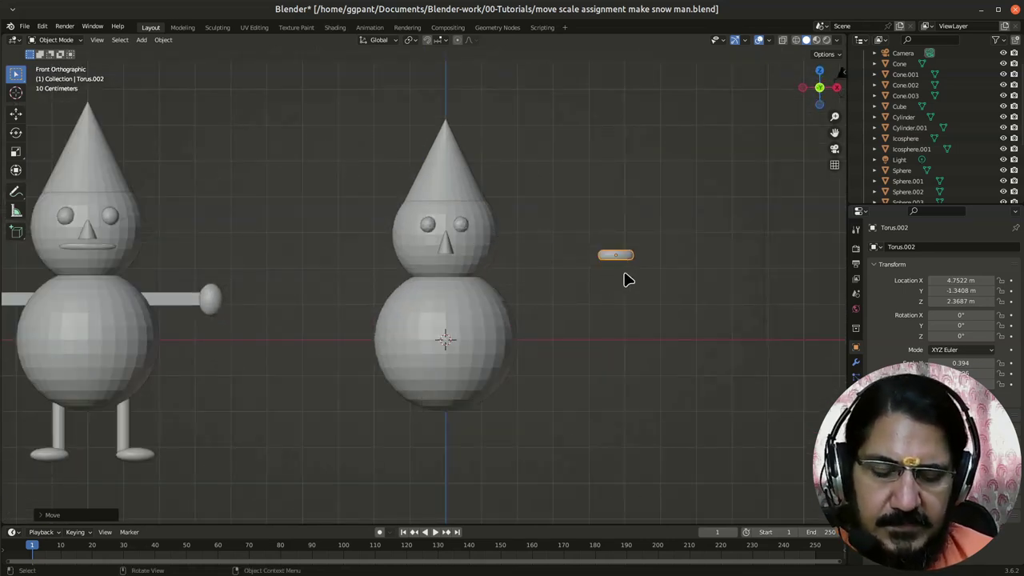
pyautogui.press('g')
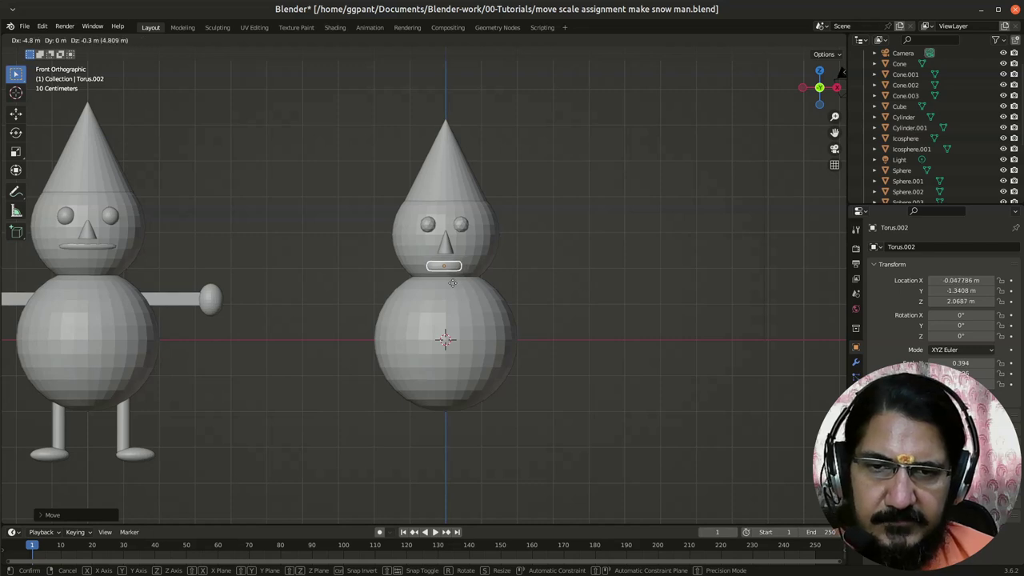
pyautogui.click(454, 282)
pyautogui.moveTo(624, 275); pyautogui.dragTo(516, 301, button='middle')
pyautogui.press('KP_3')
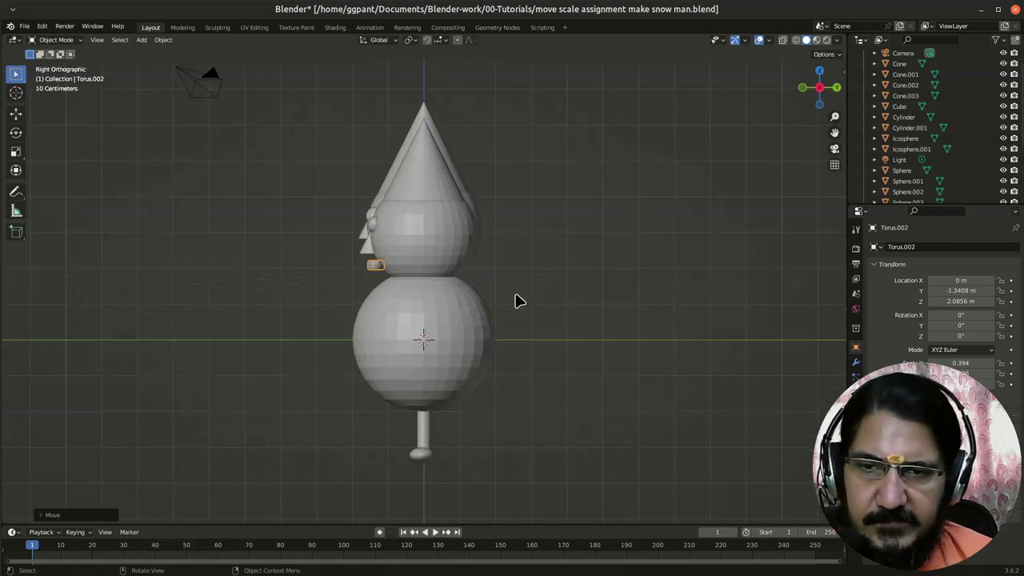
pyautogui.press('g')
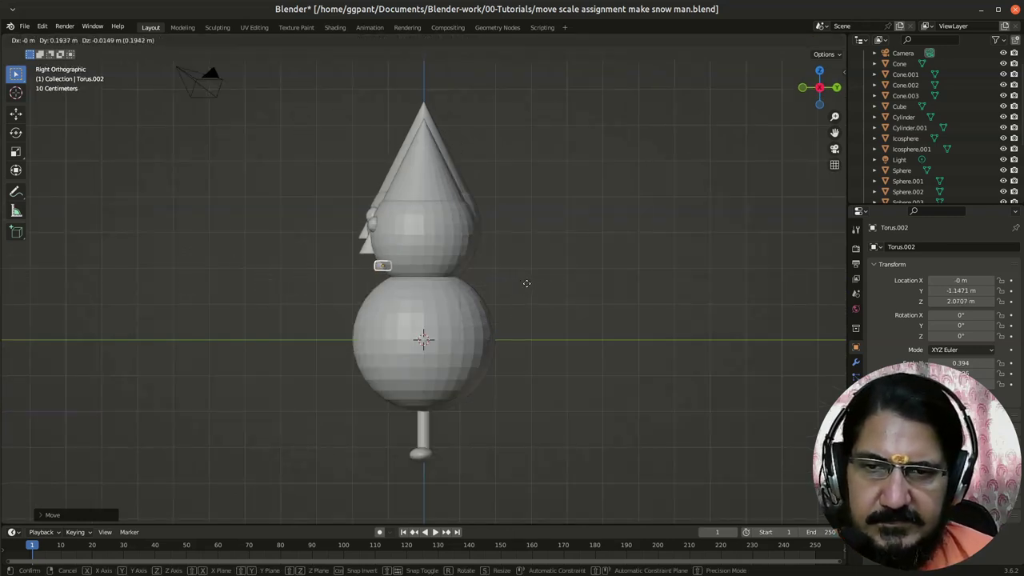
pyautogui.click(528, 283)
pyautogui.moveTo(256, 392); pyautogui.dragTo(533, 391, button='middle')
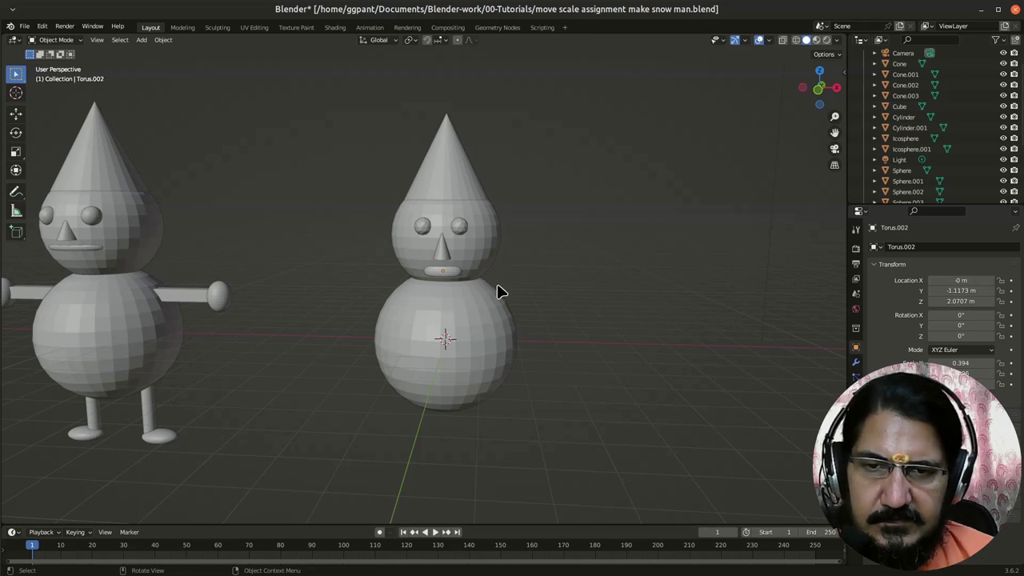
# Step: Make the mouth torus flatter vertically and wider along X
pyautogui.press('s')
pyautogui.press('z')
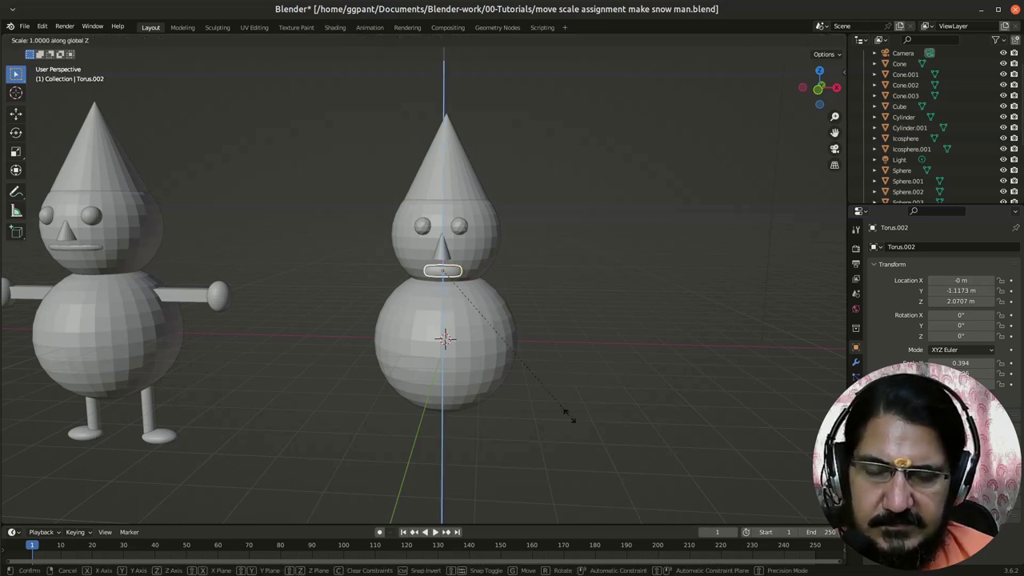
pyautogui.click(512, 358)
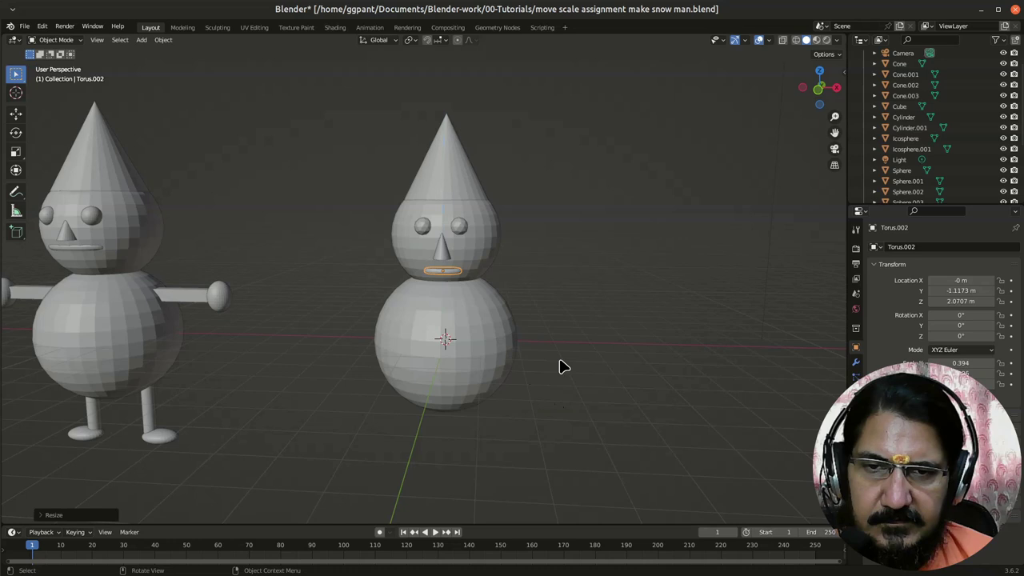
pyautogui.press('s')
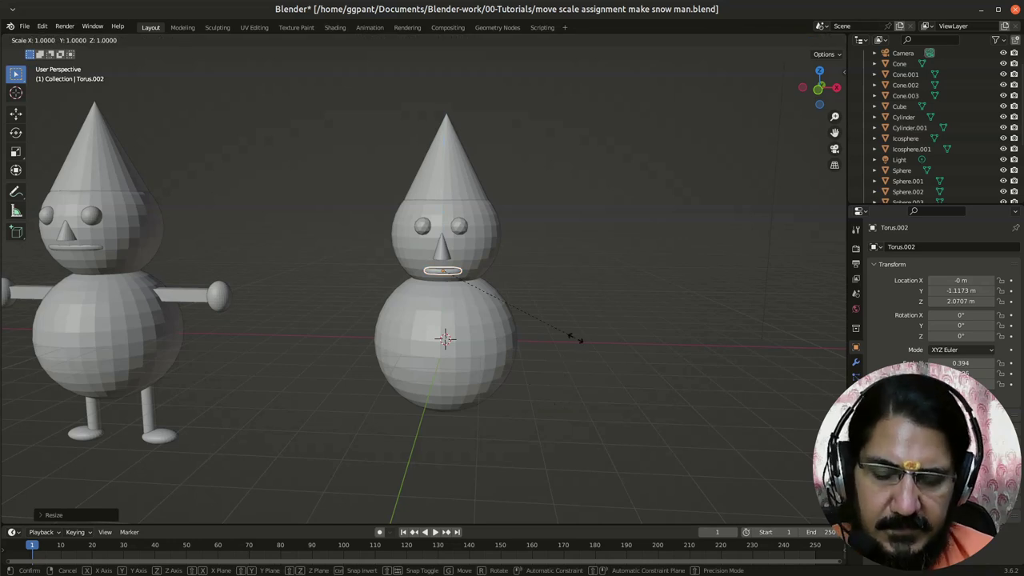
pyautogui.press('x')
pyautogui.click(573, 338)
pyautogui.moveTo(574, 361); pyautogui.dragTo(560, 345, button='middle')
# Step: Resize the nose cone Cone.003 along the vertical axis
pyautogui.click(440, 239)
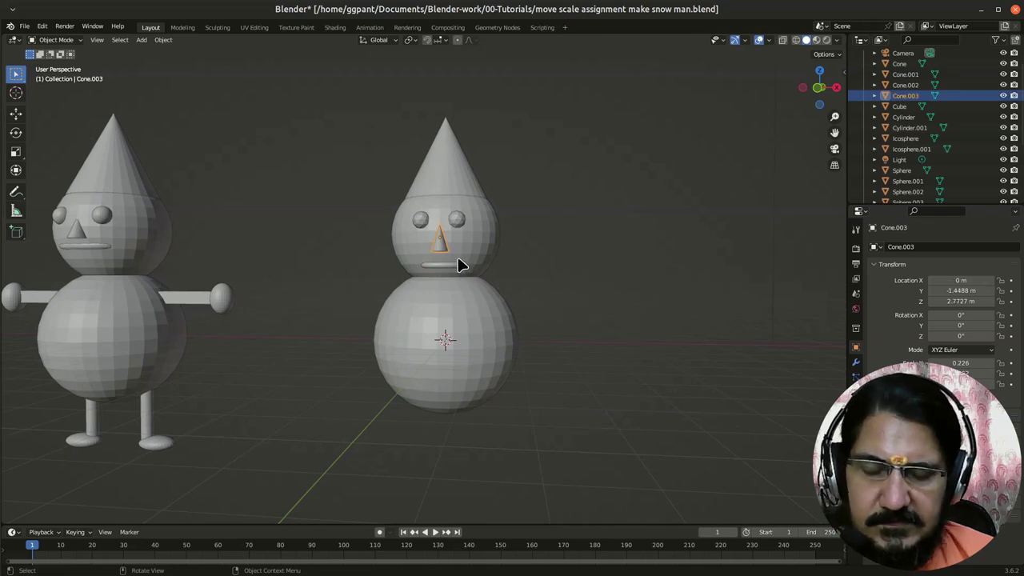
pyautogui.press('s')
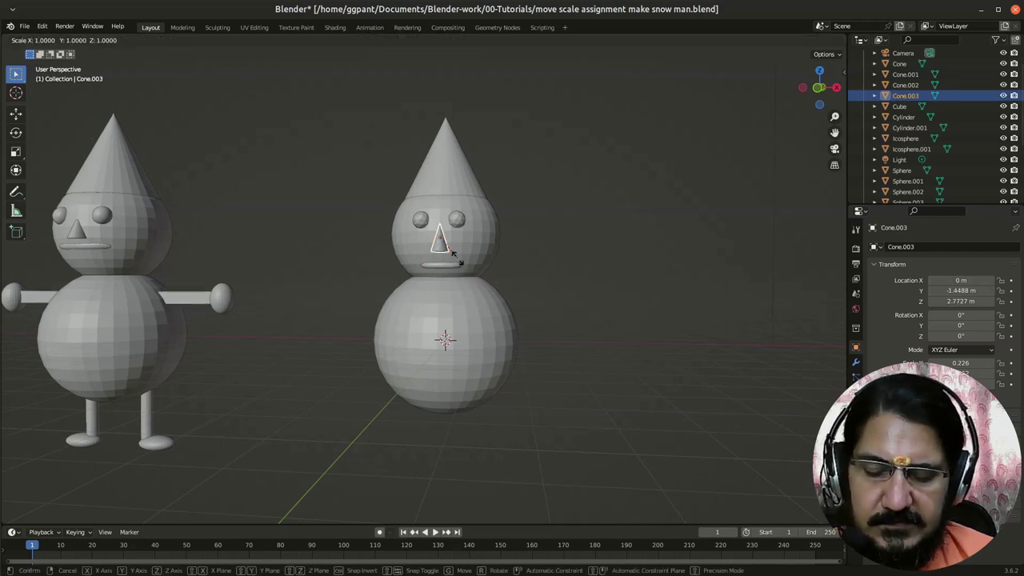
pyautogui.press('z')
pyautogui.click(452, 266)
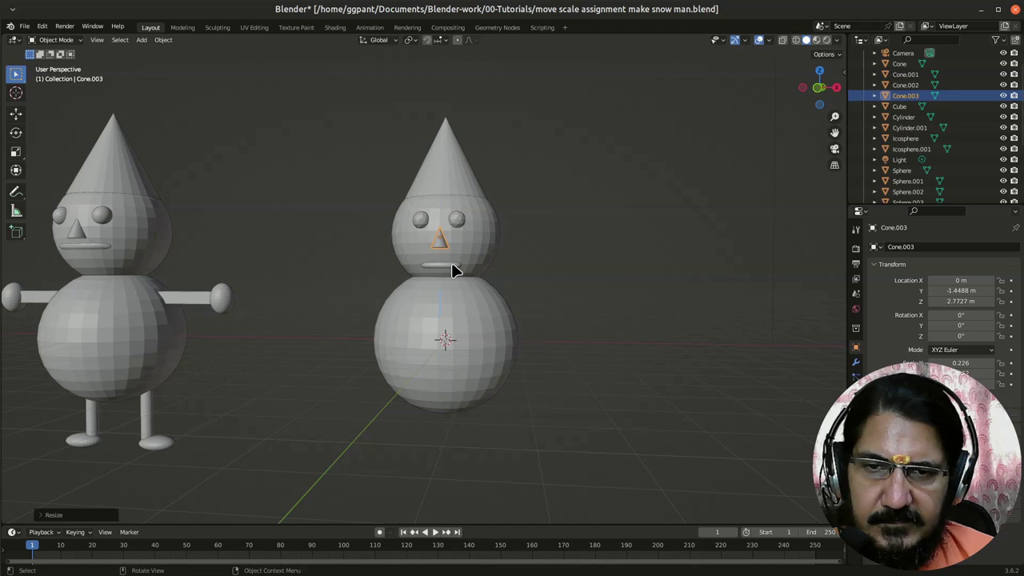
# Step: Raise the mouth torus along Z to 2.2638 m, closer under the nose
pyautogui.click(451, 267)
pyautogui.press('g')
pyautogui.press('z')
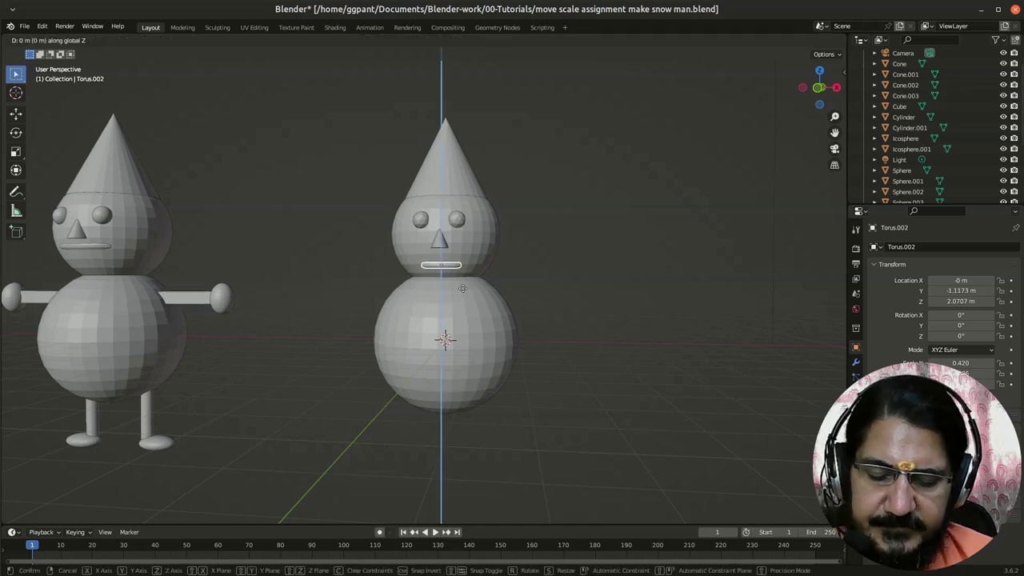
pyautogui.click(604, 276)
pyautogui.moveTo(641, 359); pyautogui.dragTo(698, 377, button='middle')
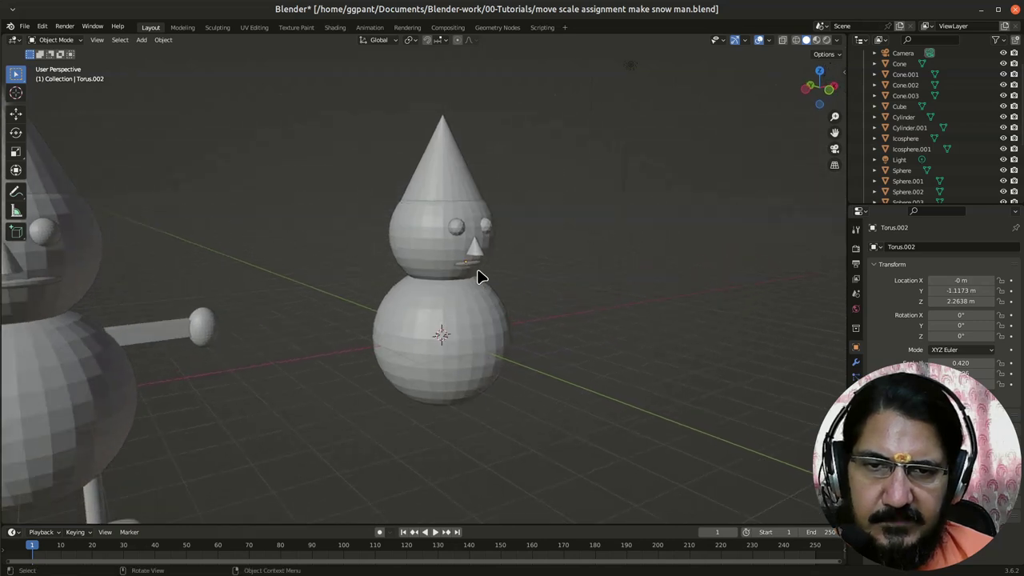
# Step: Add a cube and move it along X to the right of the snowman
pyautogui.press('KP_1')
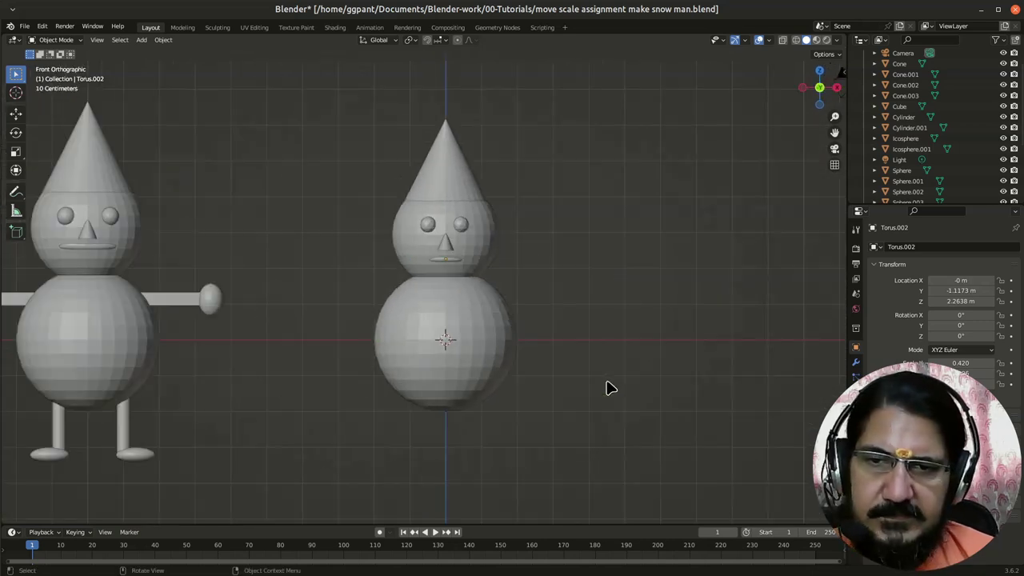
pyautogui.scroll(-4, 430, 320)
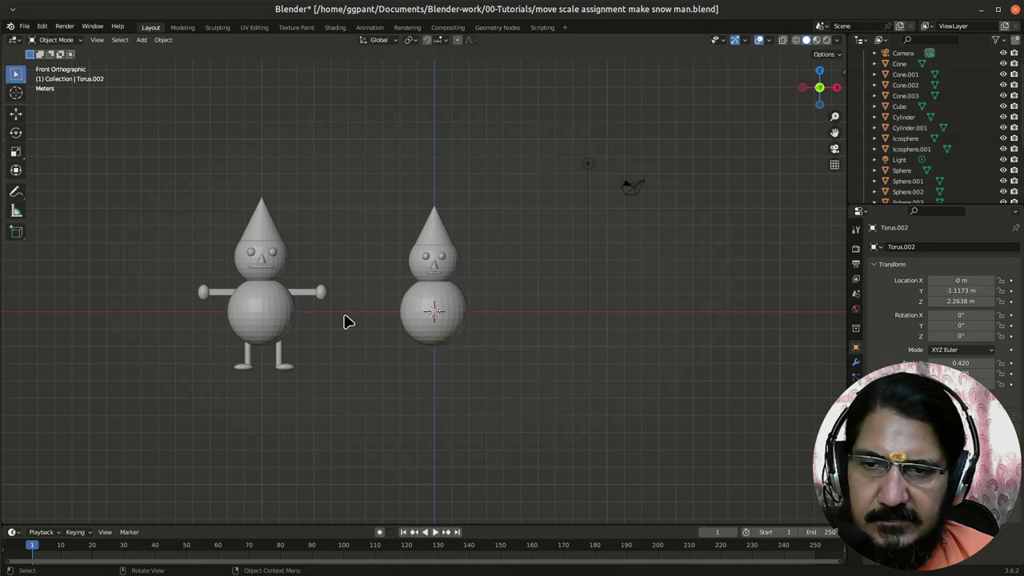
pyautogui.hotkey('shift', 'a')
pyautogui.moveTo(393, 361)
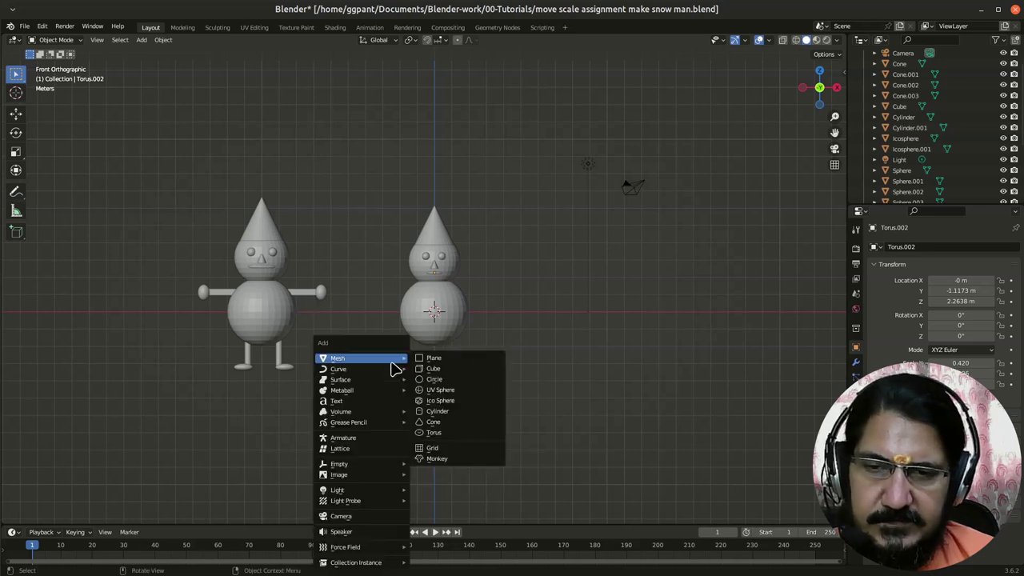
pyautogui.click(464, 369)
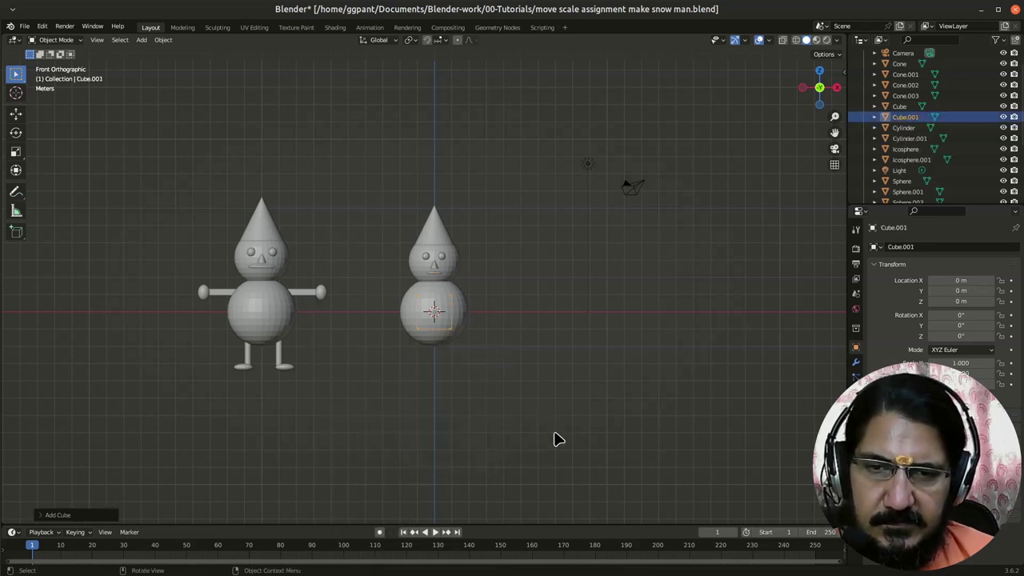
pyautogui.press('g')
pyautogui.press('x')
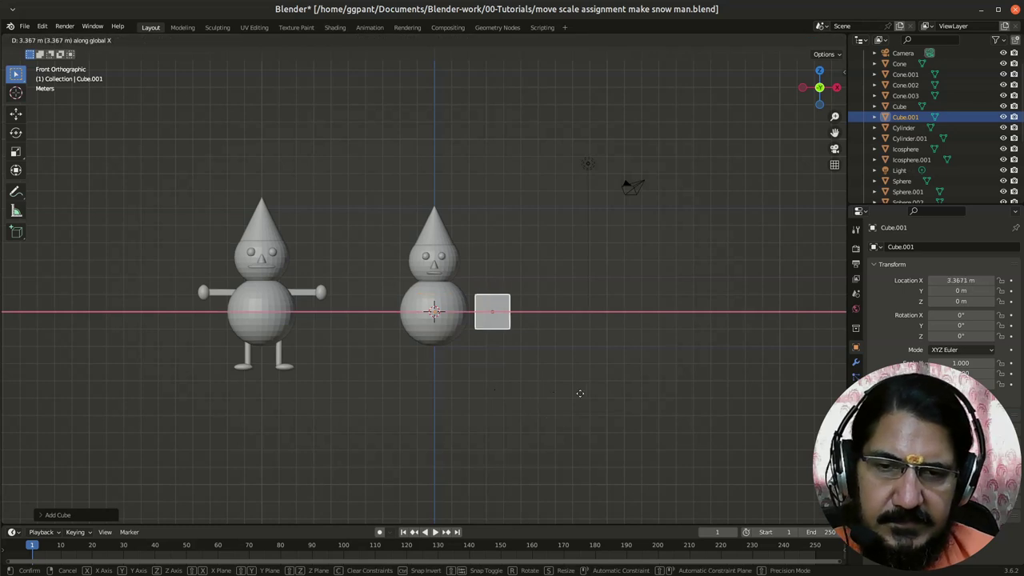
pyautogui.click(608, 418)
# Step: Shrink the cube, then stretch it nine-fold into a long thin bar
pyautogui.press('s')
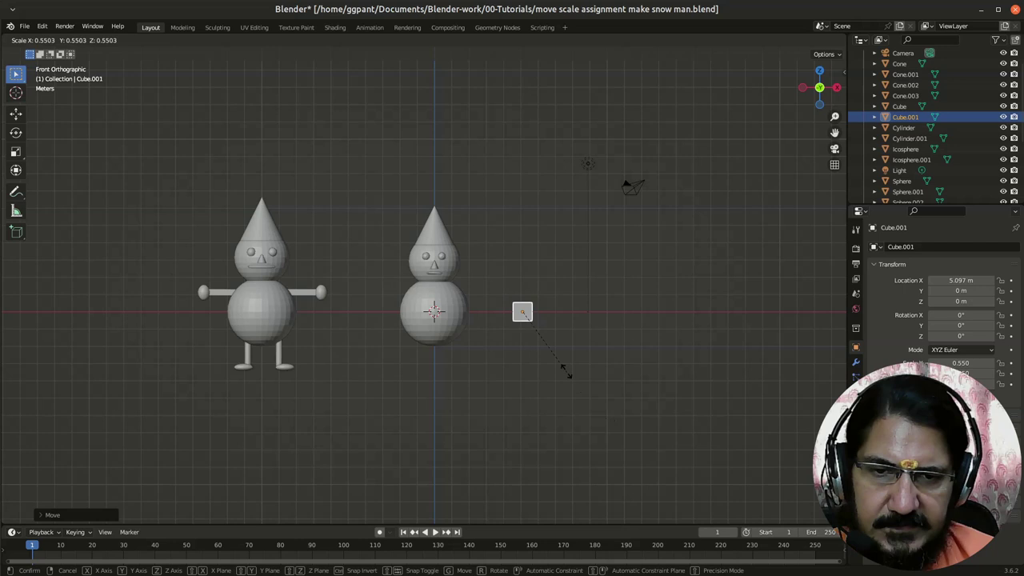
pyautogui.click(547, 346)
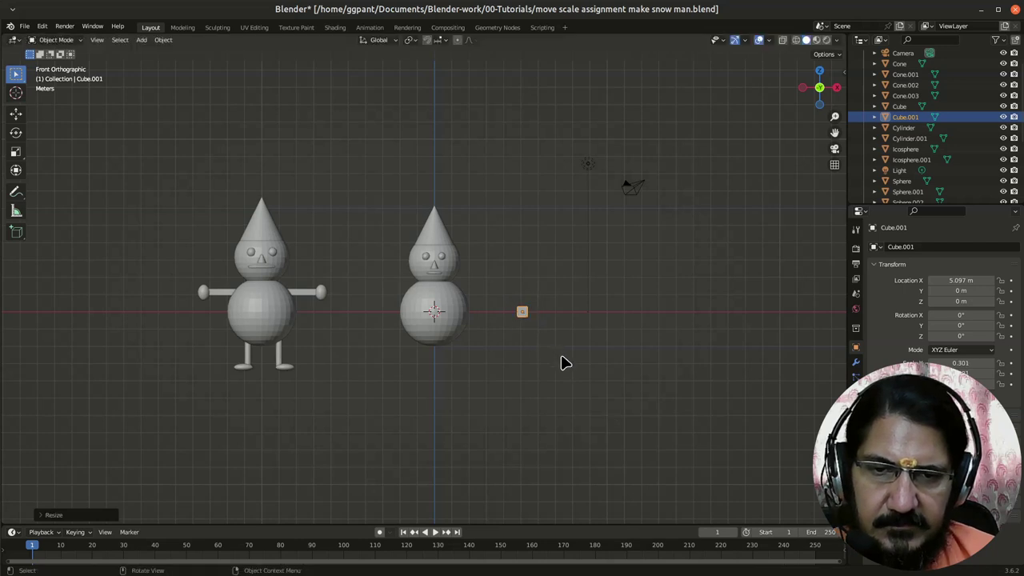
pyautogui.scroll(3, 576, 369)
pyautogui.press('s')
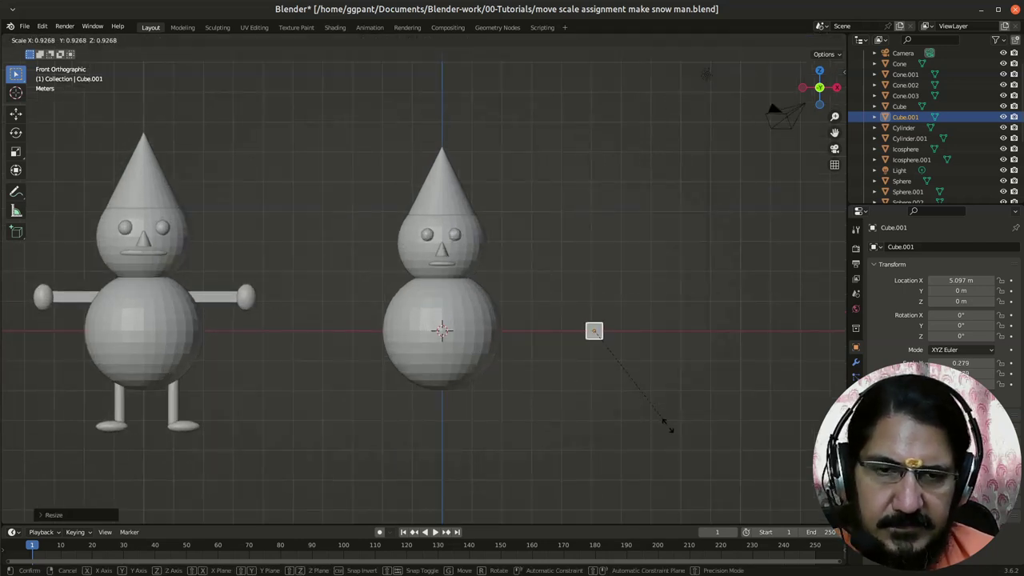
pyautogui.click(664, 425)
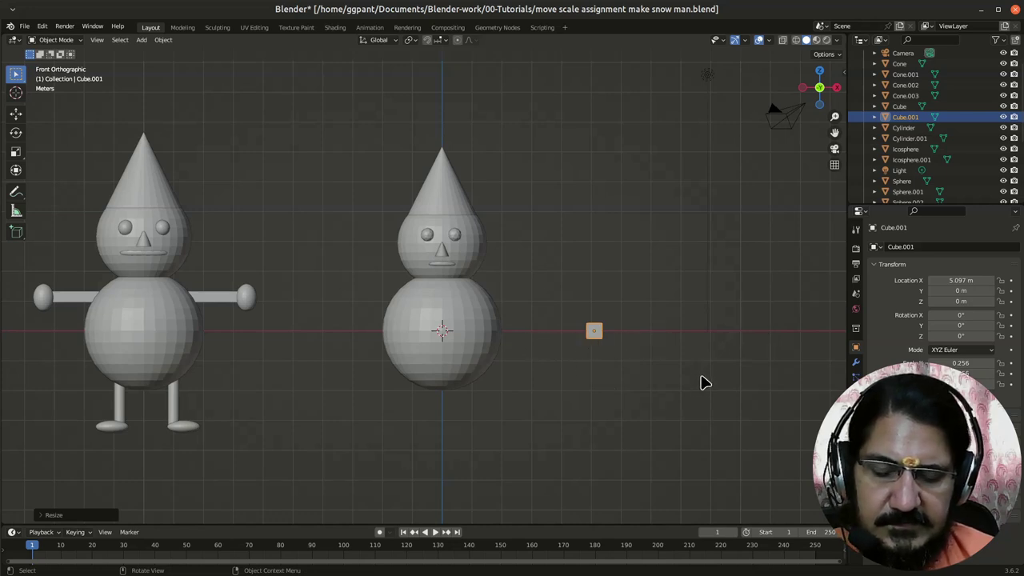
pyautogui.press('s')
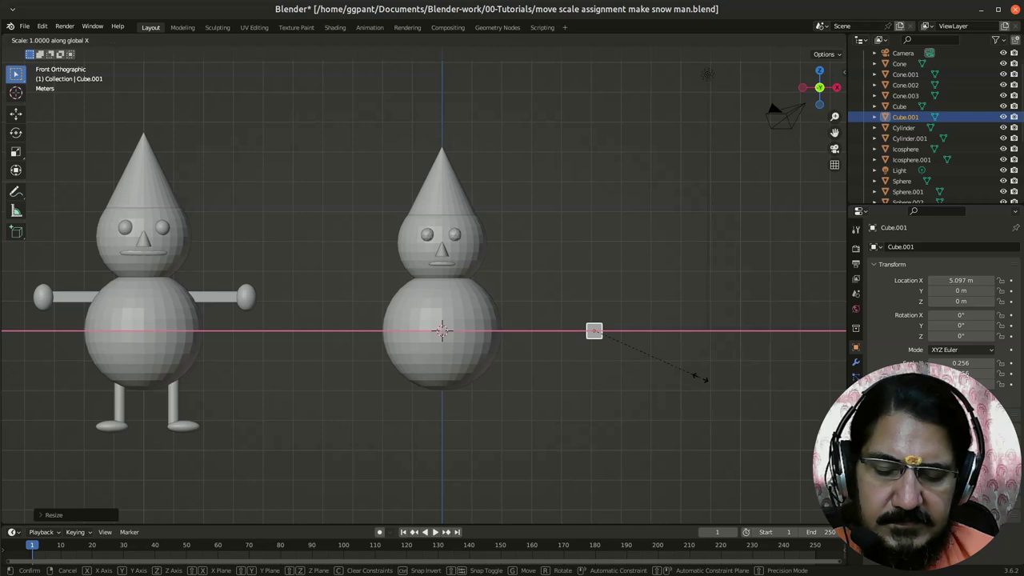
pyautogui.write('4')
pyautogui.press('BackSpace')
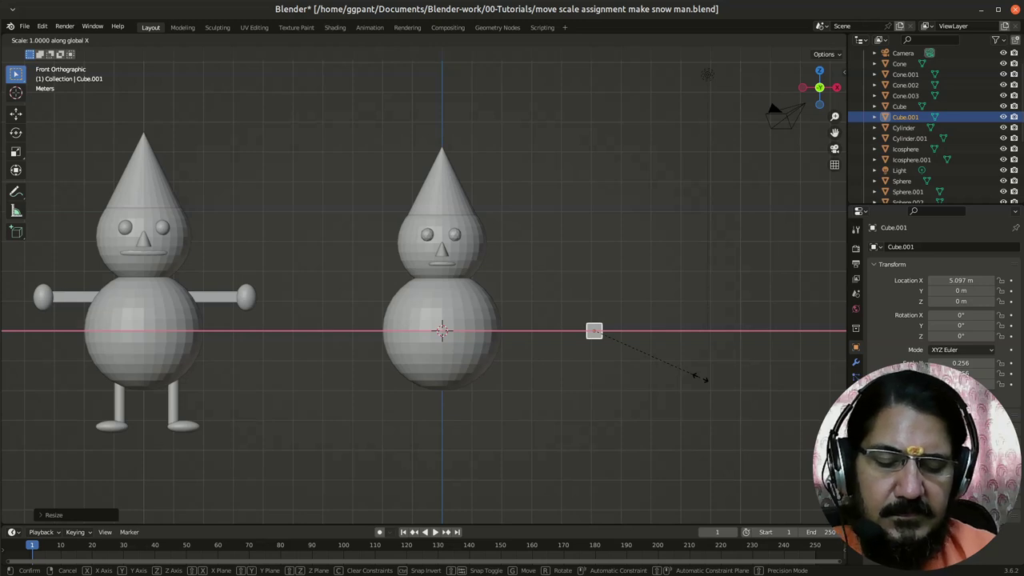
pyautogui.write('9')
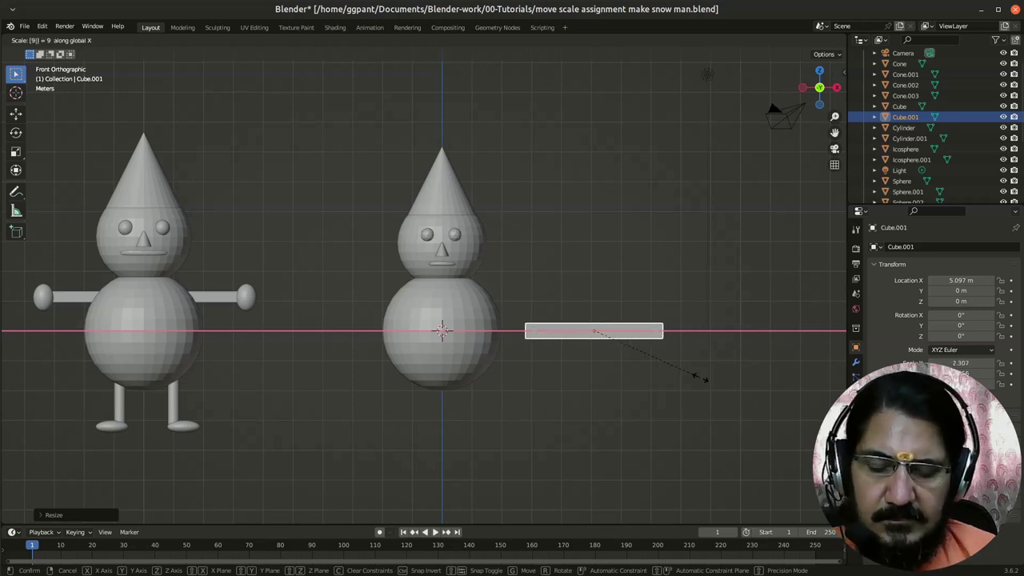
pyautogui.press('Return')
# Step: Move the arm bar onto the second snowman's body at Z 0.98679 m
pyautogui.press('g')
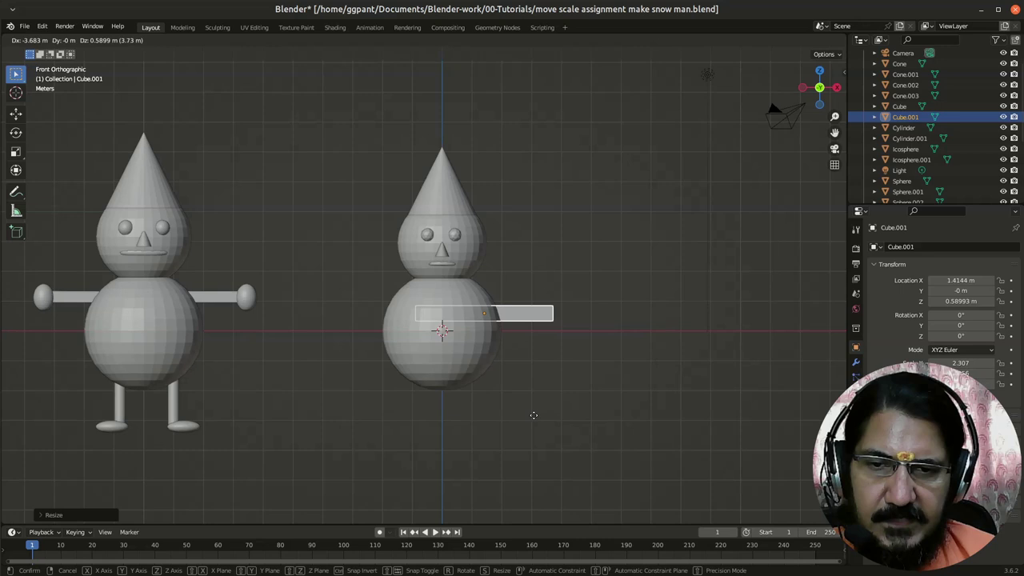
pyautogui.press('ctrl')
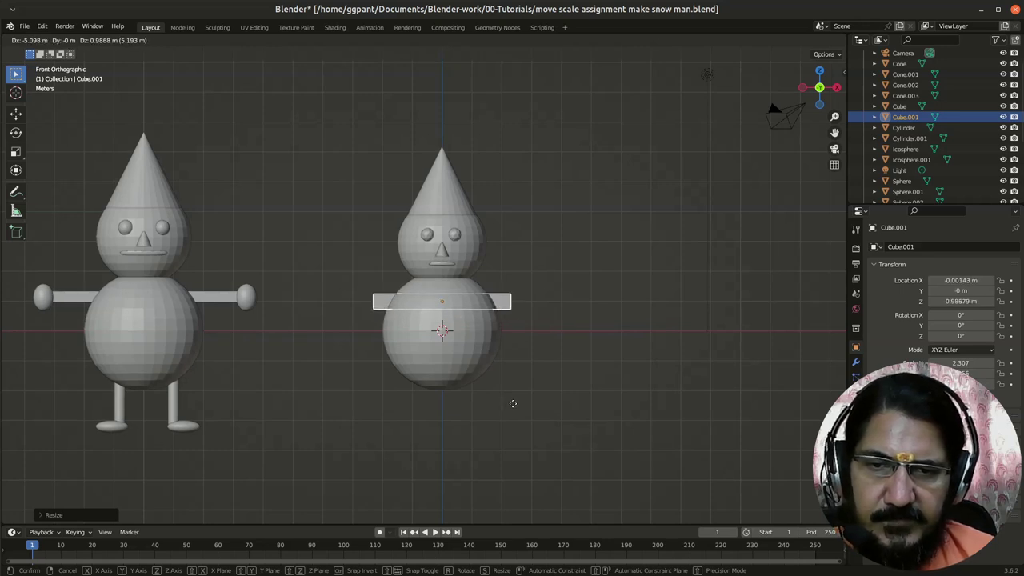
pyautogui.click(516, 409)
pyautogui.moveTo(516, 410); pyautogui.dragTo(568, 383, button='middle')
pyautogui.press('KP_1')
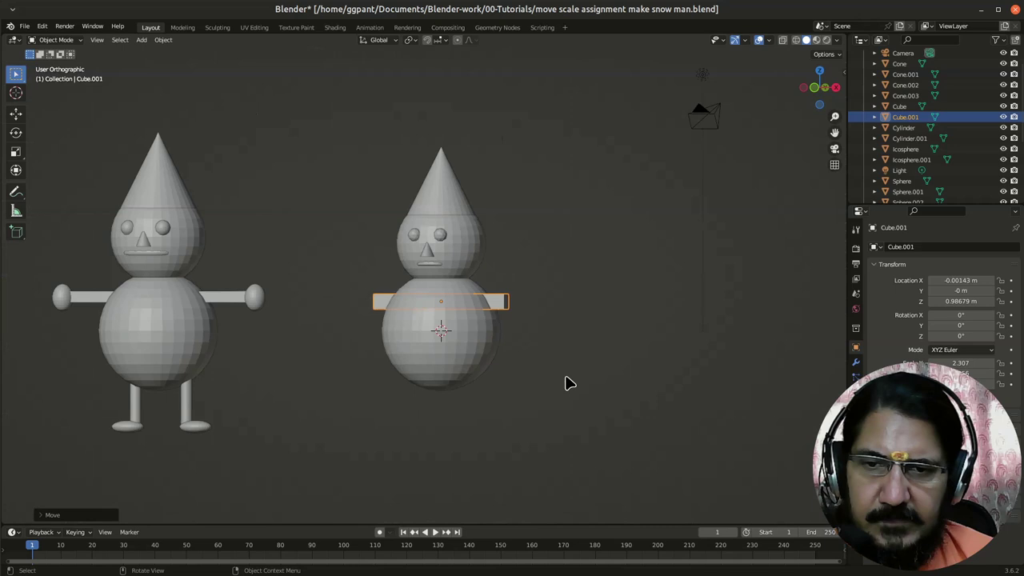
# Step: Try widening the arm bar 1.5 times along X, then undo it
pyautogui.press('s')
pyautogui.press('x')
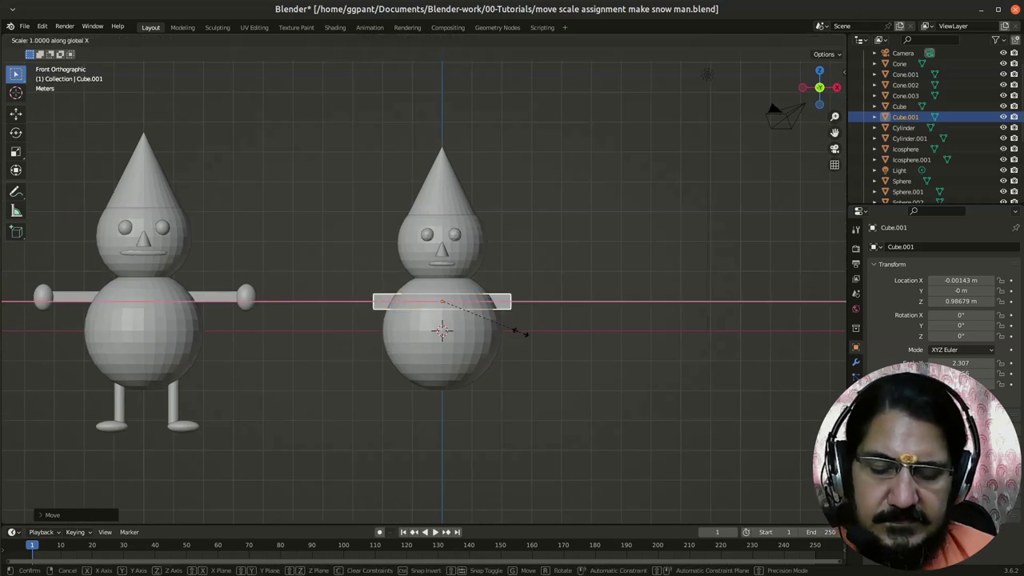
pyautogui.write('1')
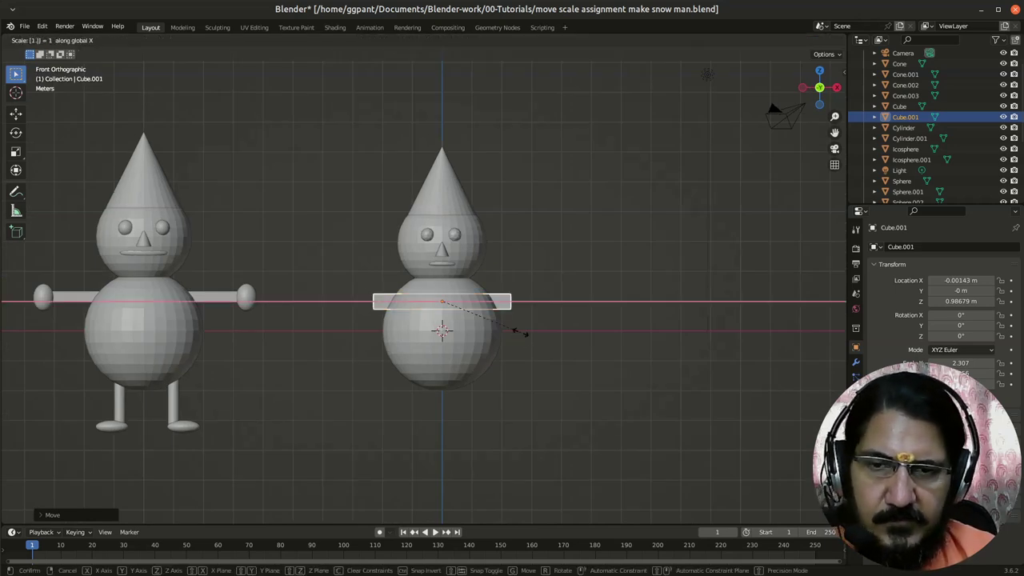
pyautogui.write('.5')
pyautogui.press('Return')
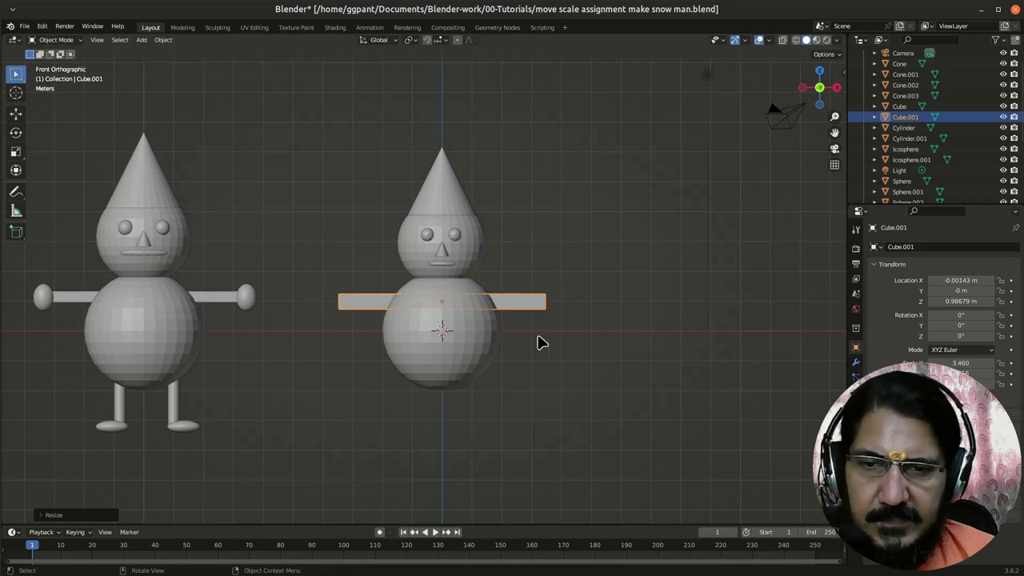
pyautogui.click(573, 345)
pyautogui.moveTo(613, 371); pyautogui.dragTo(556, 356, button='middle')
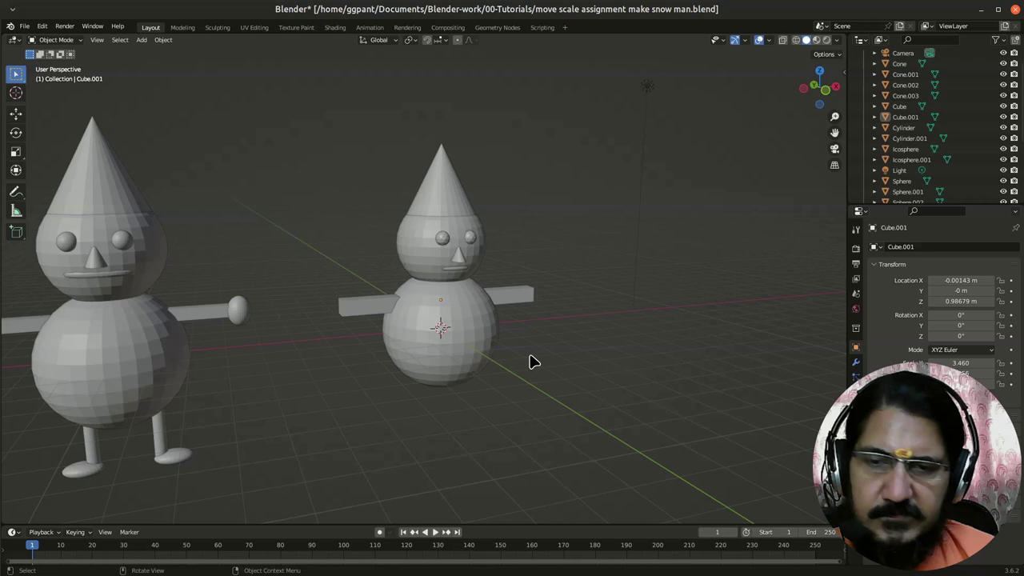
pyautogui.hotkey('ctrl', 'z')
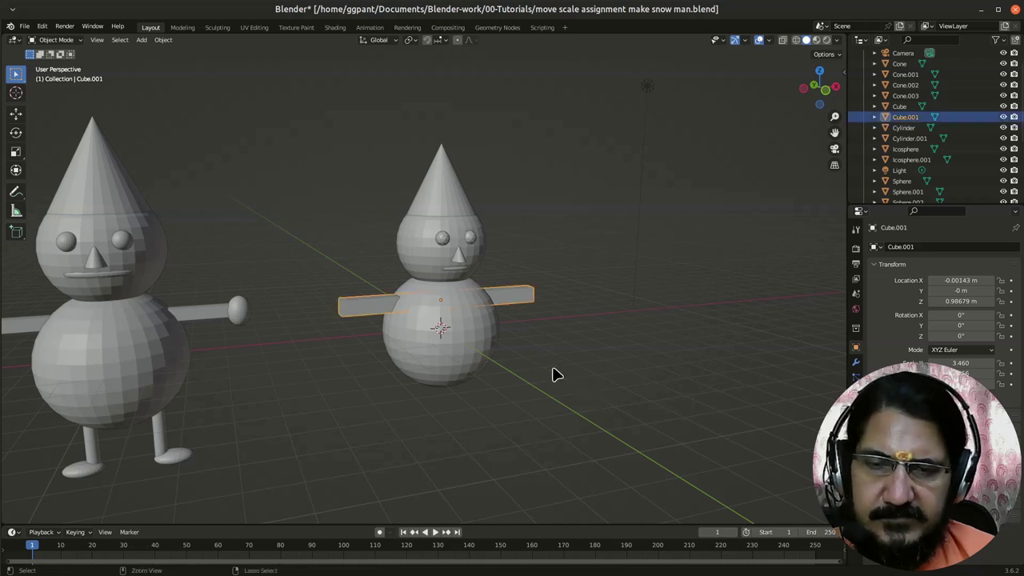
pyautogui.hotkey('ctrl', 'z')
pyautogui.press('KP_1')
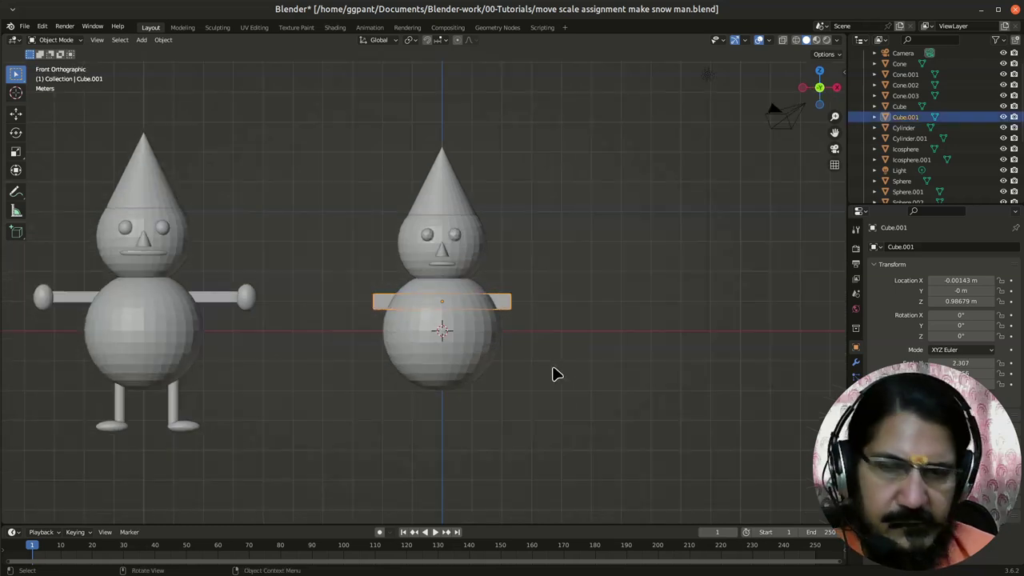
# Step: Stretch the arm bar along X to scale 2.855 so it extends past both sides
pyautogui.press('s')
pyautogui.press('x')
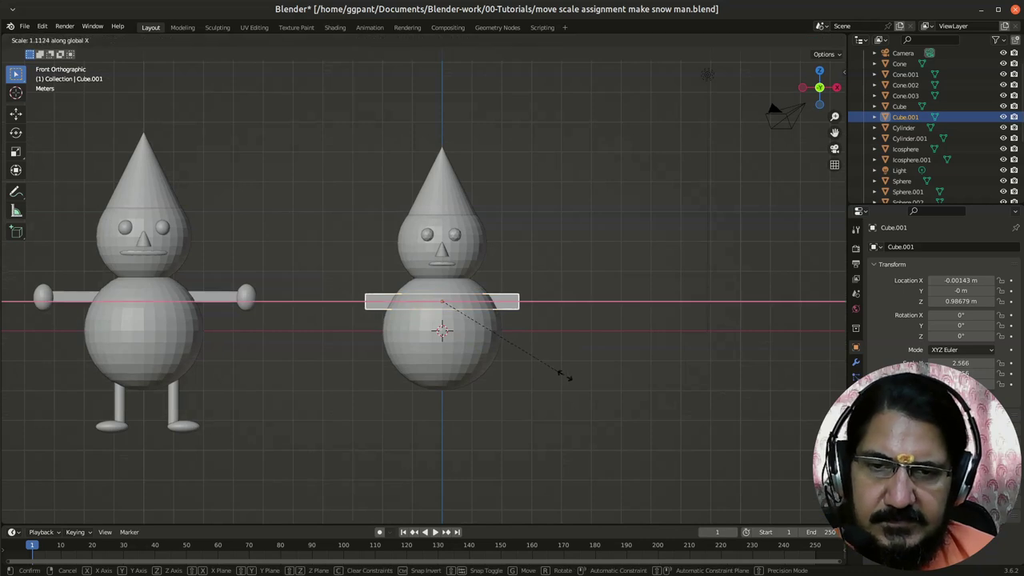
pyautogui.click(582, 388)
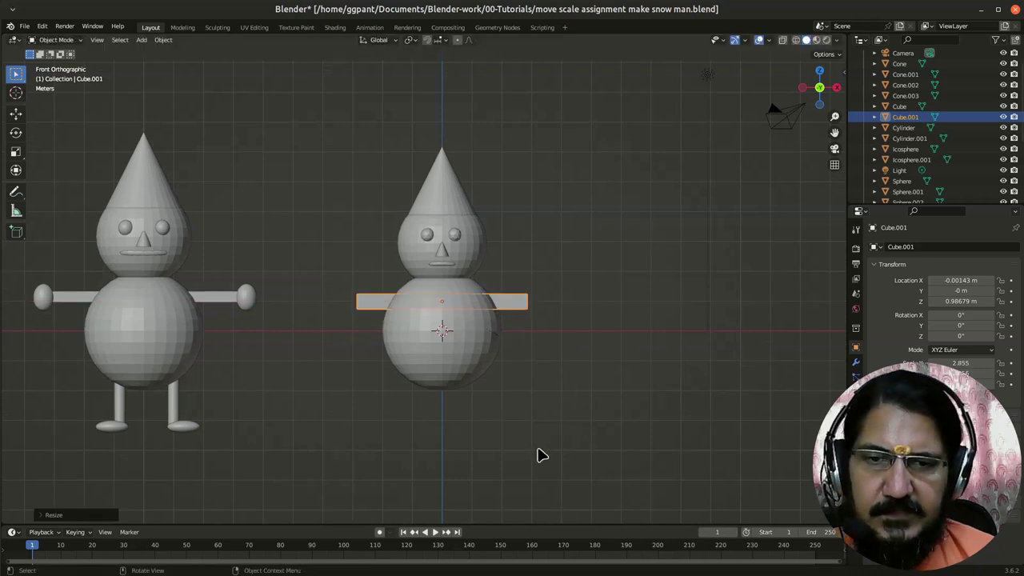
pyautogui.click(480, 458)
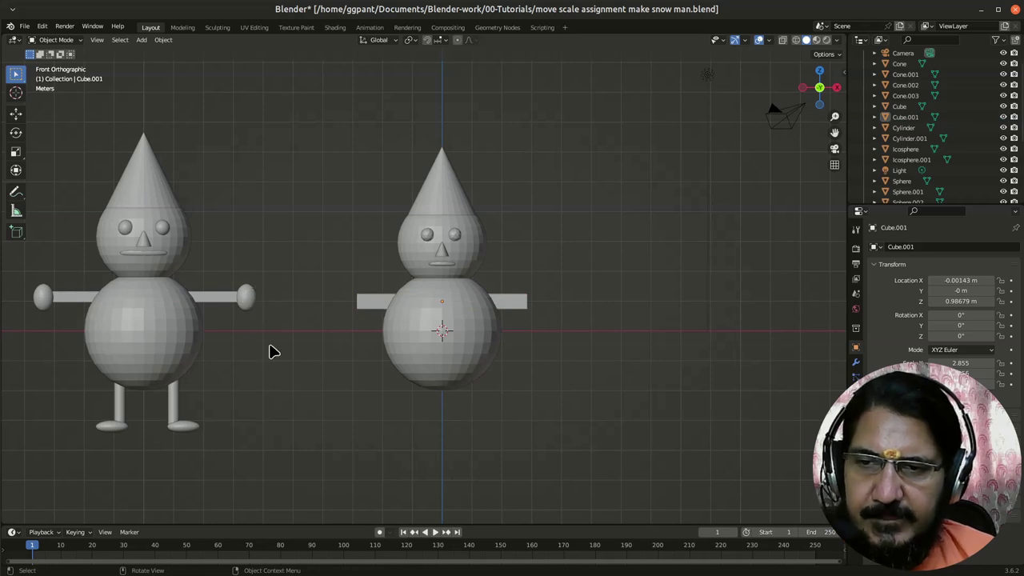
# Step: Add a UV sphere at the left arm end and shrink it to about half size
pyautogui.hotkey('shift', 'a')
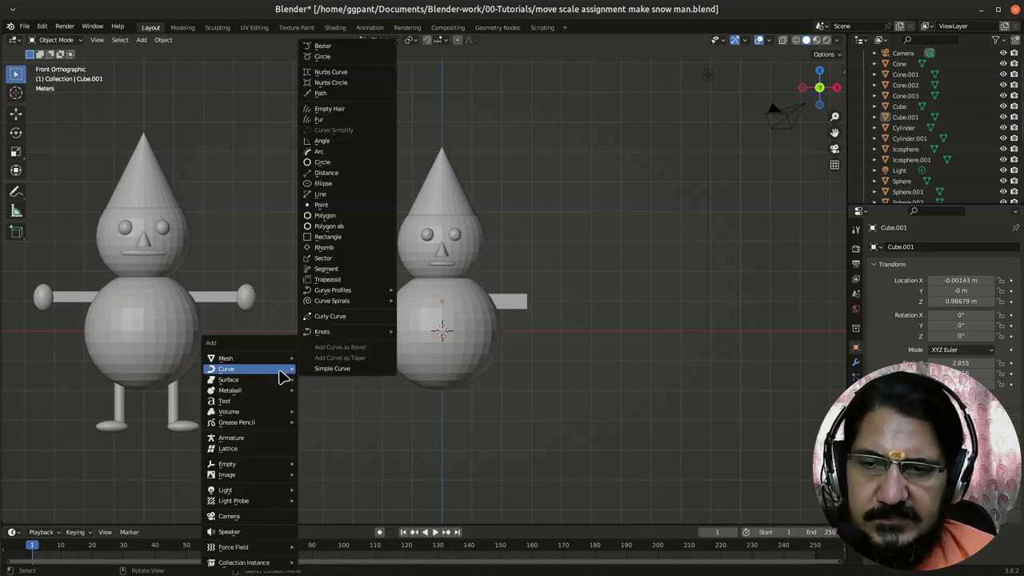
pyautogui.moveTo(277, 362)
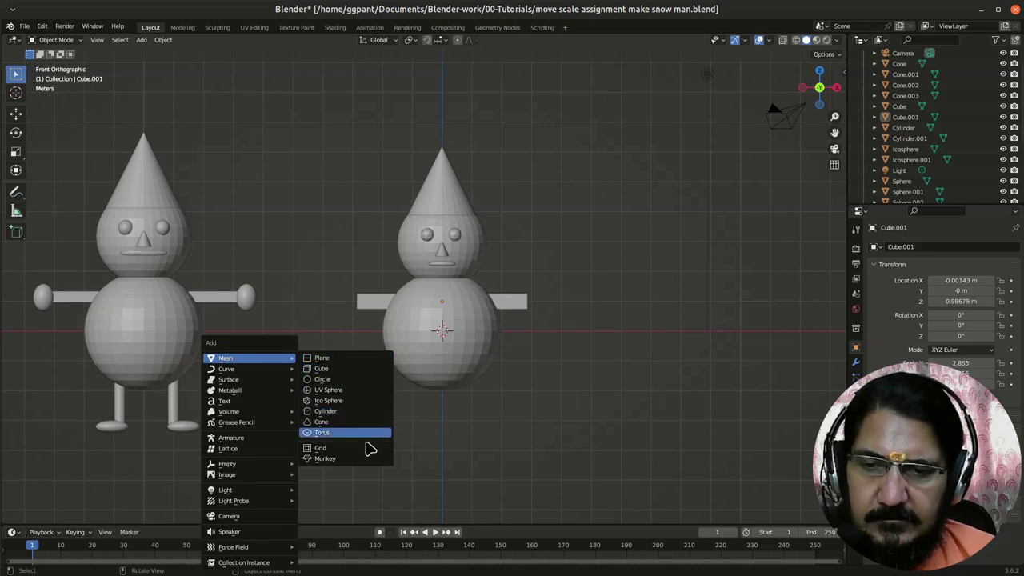
pyautogui.click(372, 396)
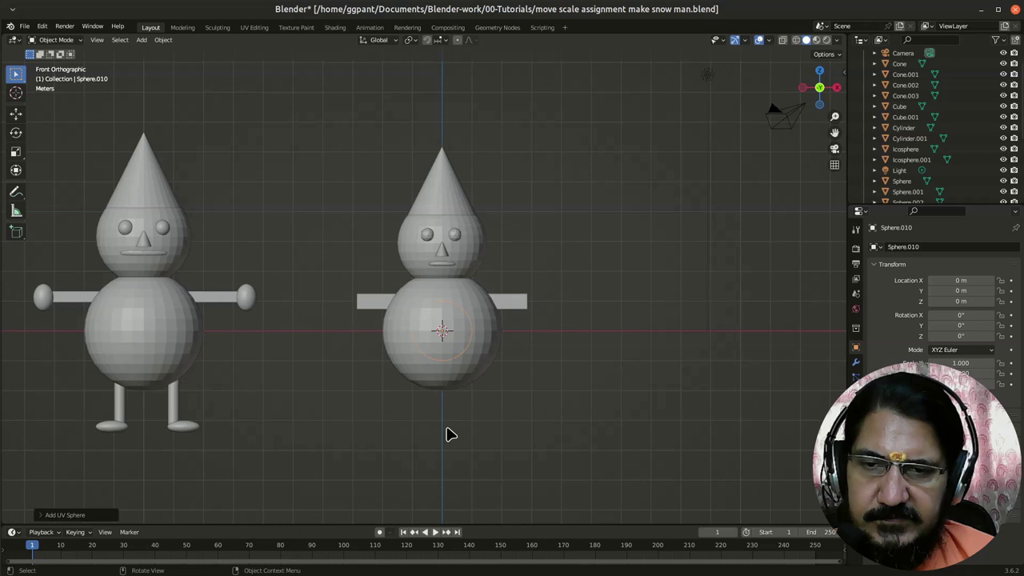
pyautogui.press('g')
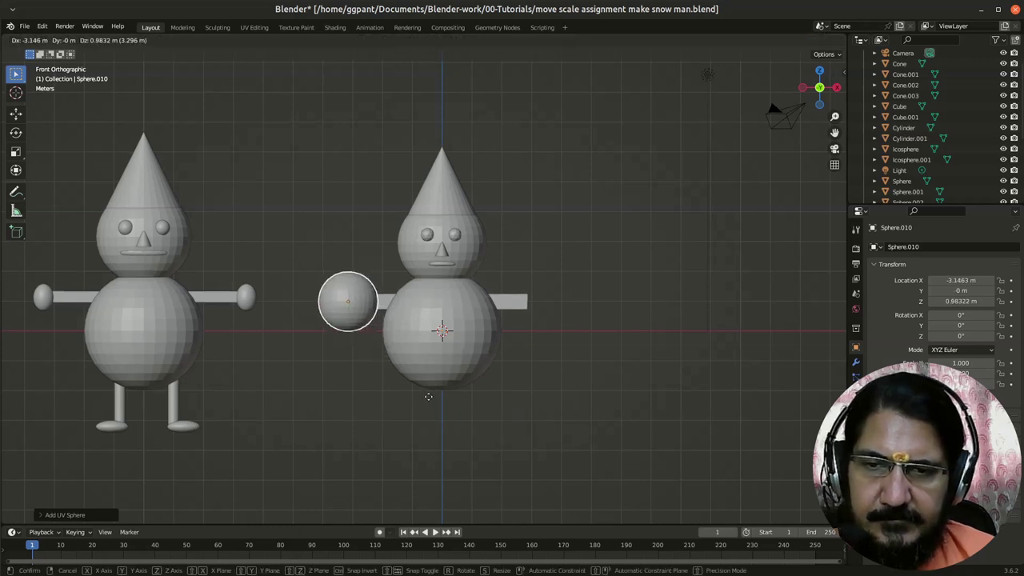
pyautogui.click(430, 404)
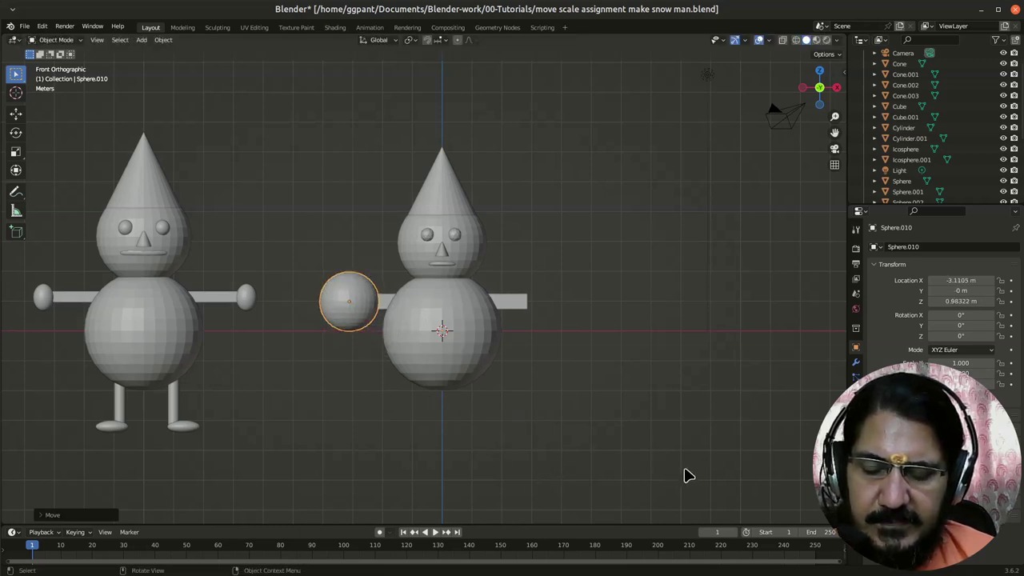
pyautogui.press('s')
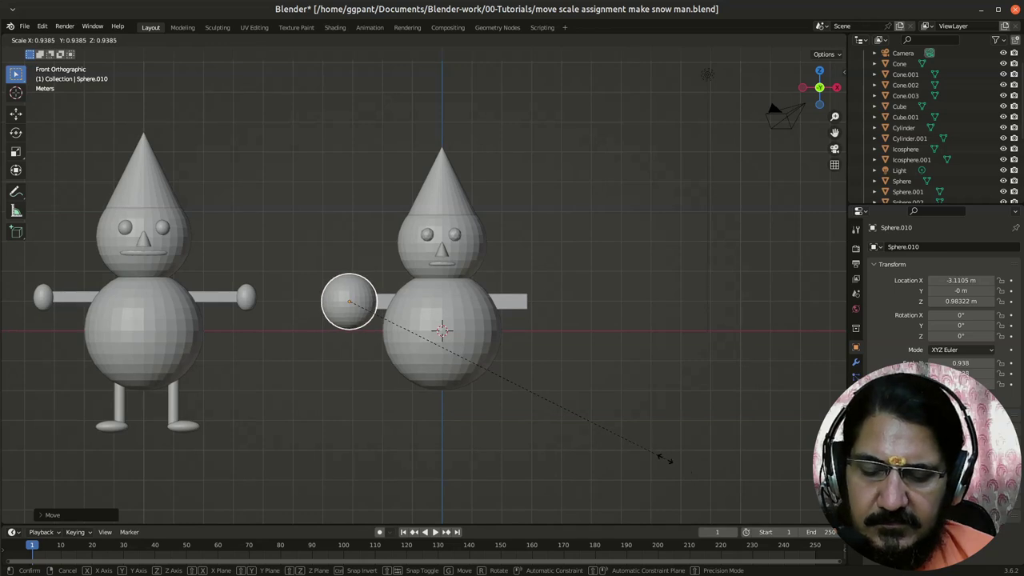
pyautogui.click(516, 412)
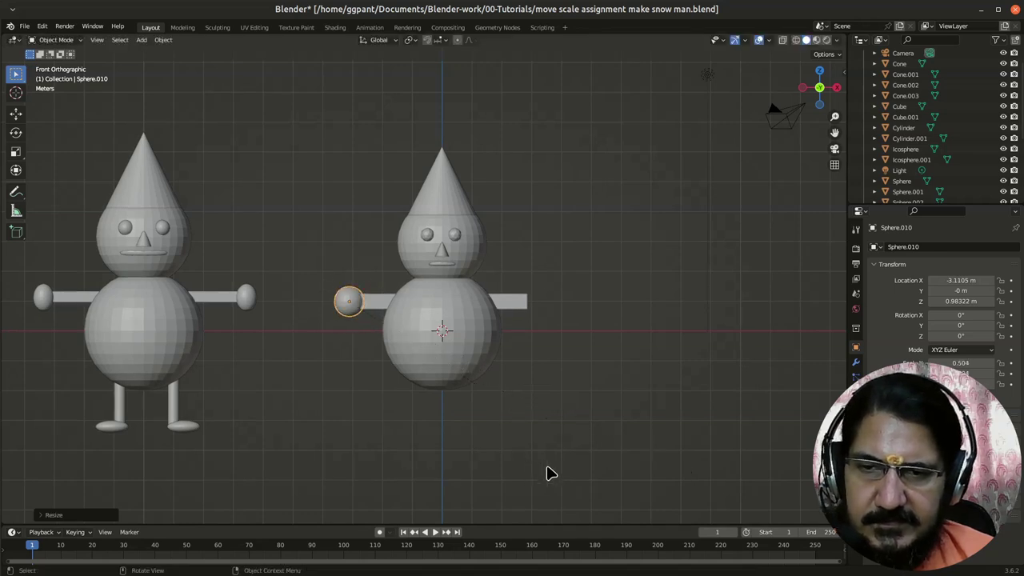
# Step: Flatten the hand sphere along the X and Y axes
pyautogui.press('s')
pyautogui.press('x')
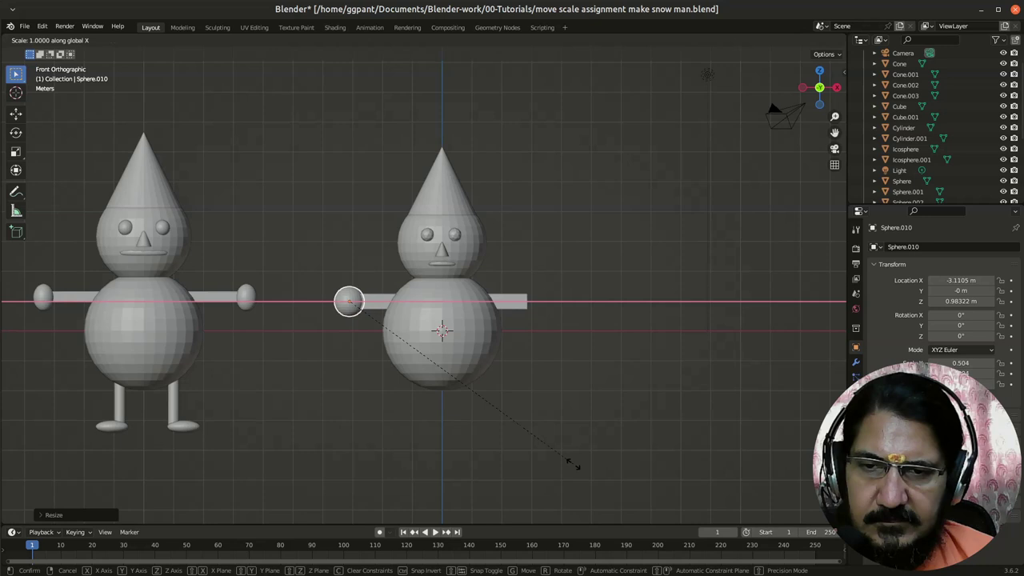
pyautogui.click(460, 418)
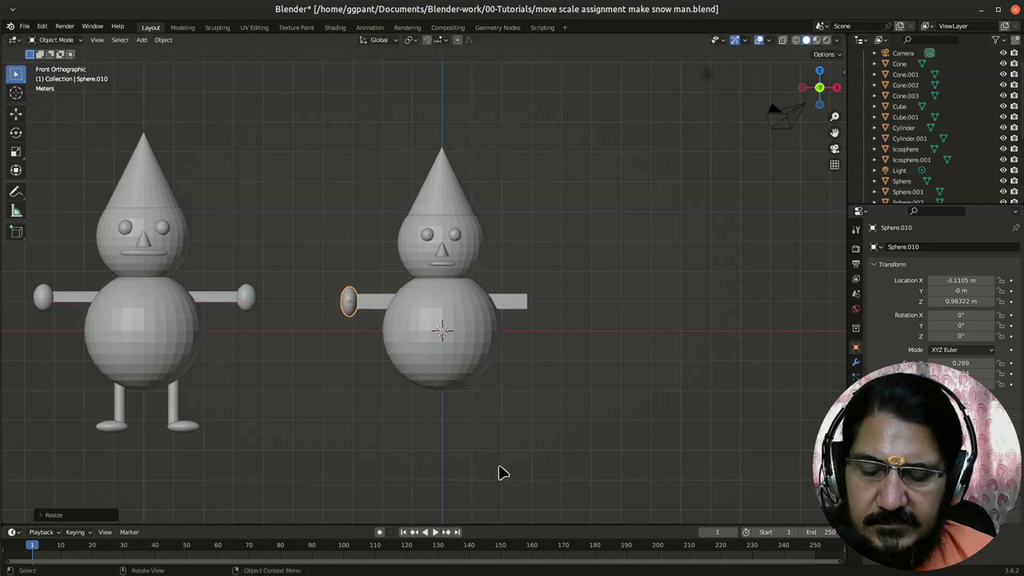
pyautogui.moveTo(368, 472); pyautogui.dragTo(522, 441, button='middle')
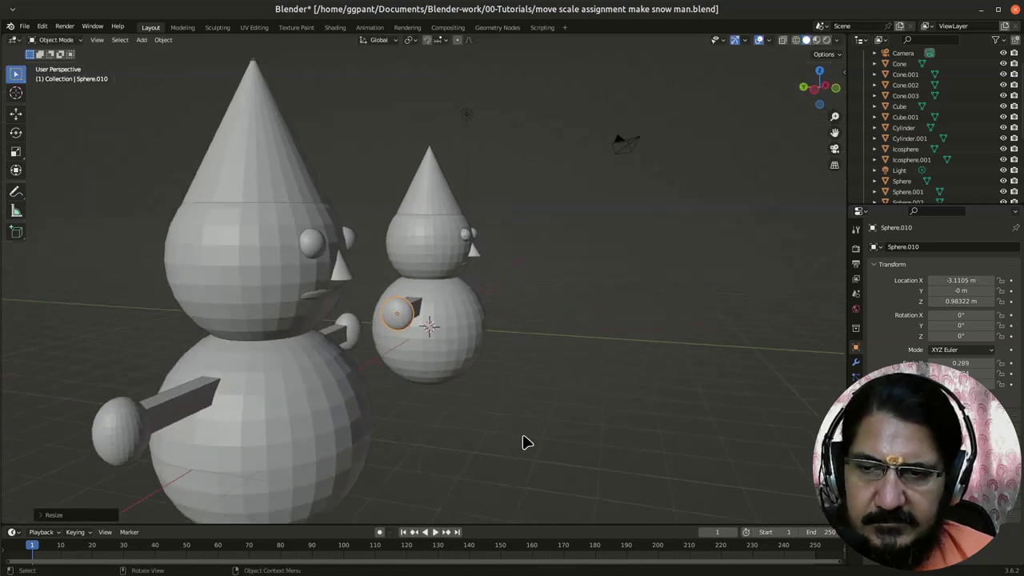
pyautogui.press('s')
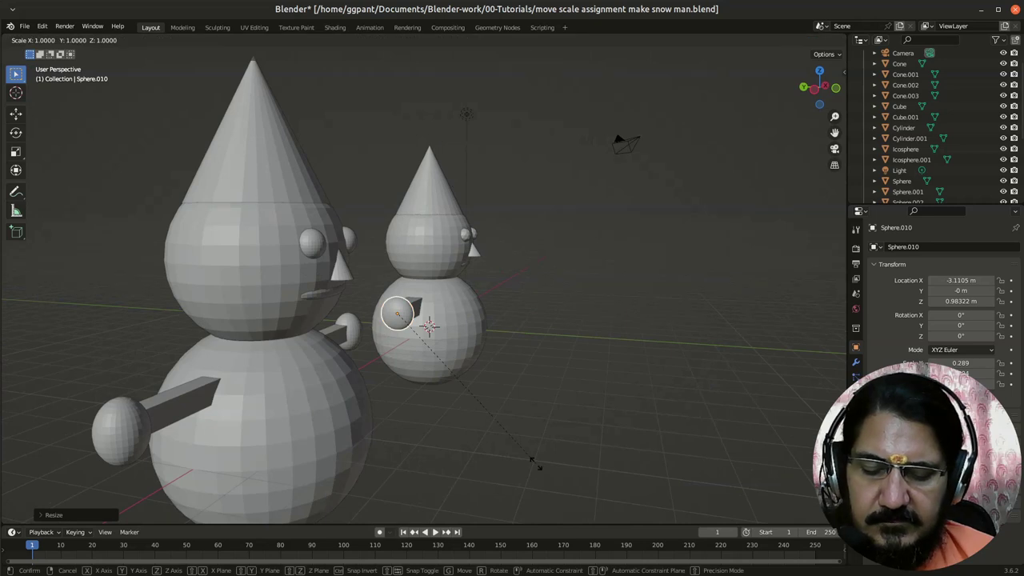
pyautogui.press('y')
pyautogui.click(489, 437)
pyautogui.moveTo(489, 437); pyautogui.dragTo(517, 463, button='middle')
pyautogui.press('KP_1')
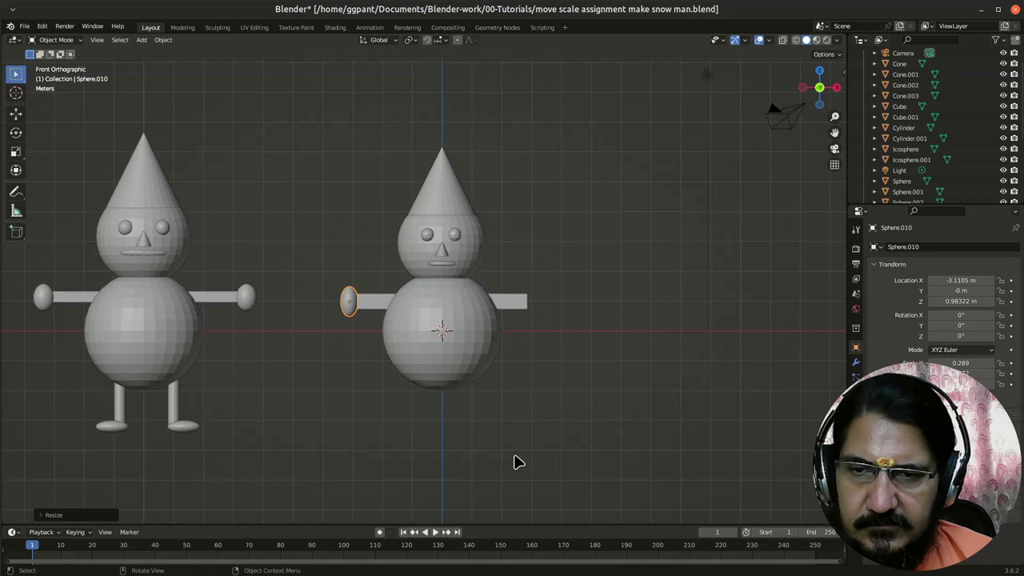
# Step: Copy-paste the hand and slide the duplicate along X to the right arm end
pyautogui.hotkey('ctrl', 'c')
pyautogui.hotkey('ctrl', 'v')
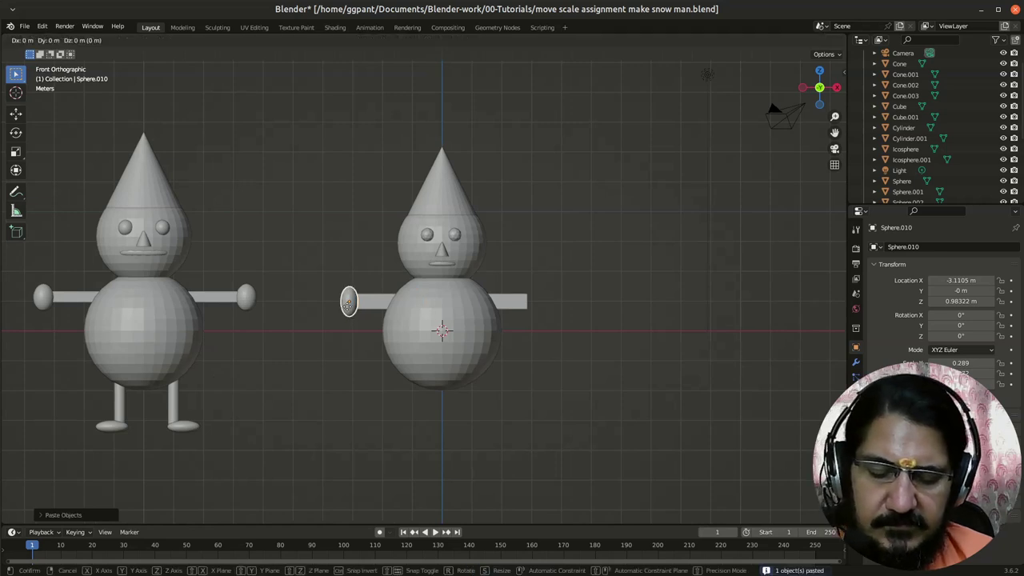
pyautogui.press('g')
pyautogui.press('x')
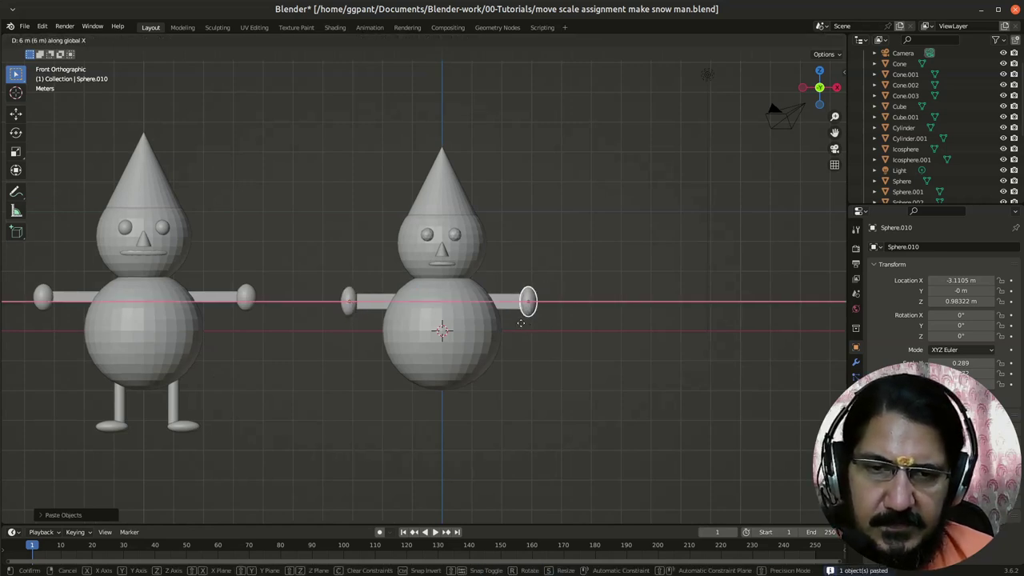
pyautogui.click(523, 330)
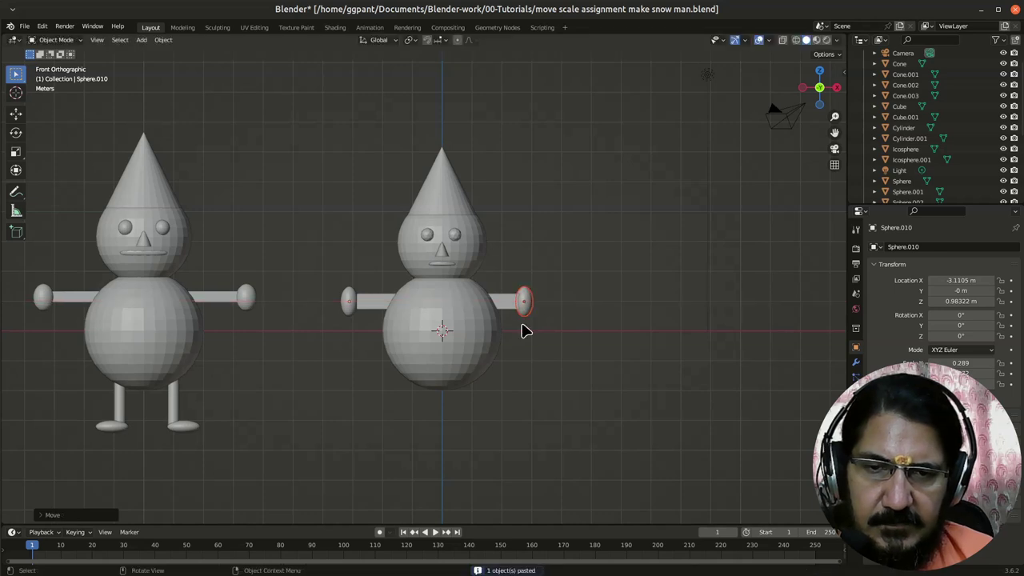
pyautogui.moveTo(524, 331)
pyautogui.mouseDown(button='middle')
pyautogui.moveTo(535, 404)
pyautogui.moveTo(421, 445)
pyautogui.moveTo(280, 351)
pyautogui.moveTo(534, 346)
pyautogui.mouseUp(button='middle')
pyautogui.press('KP_3')
pyautogui.press('KP_1')
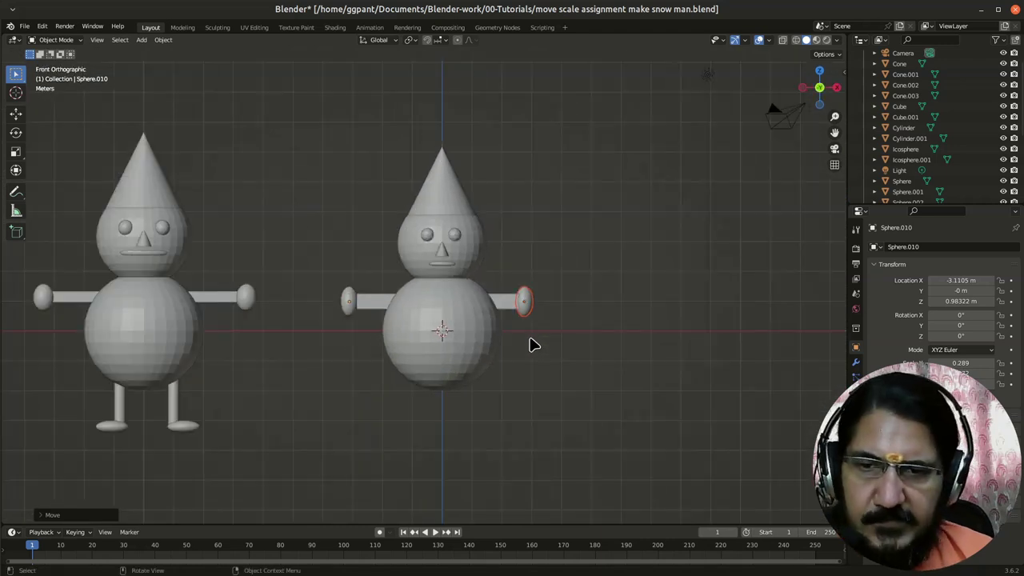
pyautogui.scroll(-1, 368, 447)
pyautogui.keyDown('shift'); pyautogui.moveTo(408, 453); pyautogui.dragTo(361, 412, button='middle'); pyautogui.keyUp('shift')
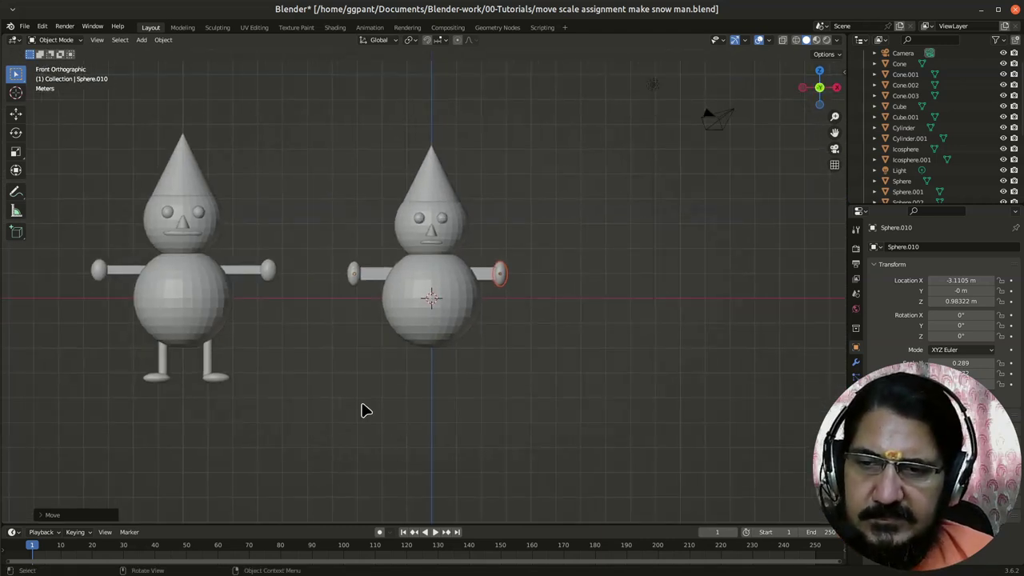
# Step: Add a cylinder and lower it along Z below the snowman's body
pyautogui.hotkey('shift', 'a')
pyautogui.moveTo(373, 359)
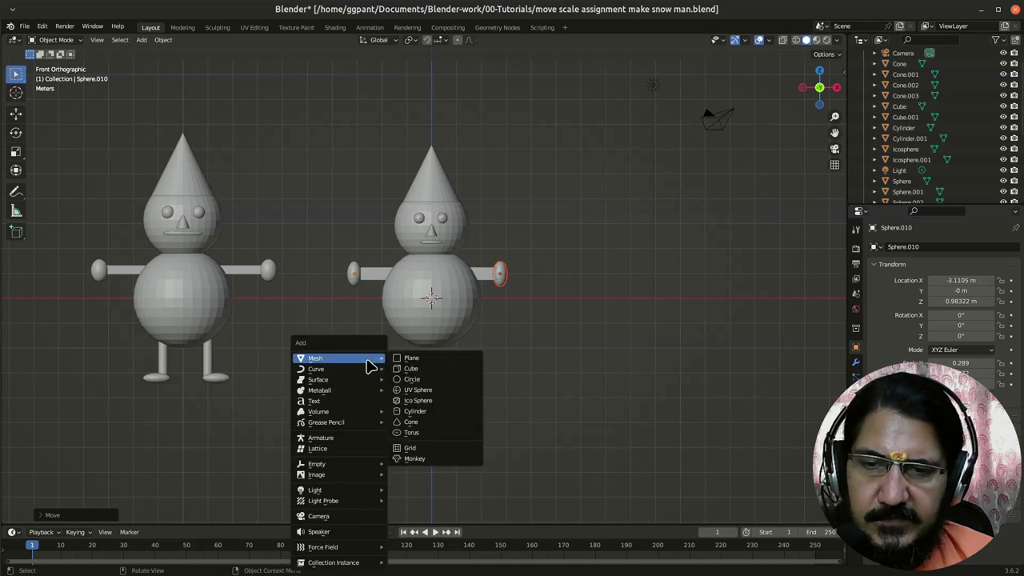
pyautogui.click(455, 412)
pyautogui.press('g')
pyautogui.press('z')
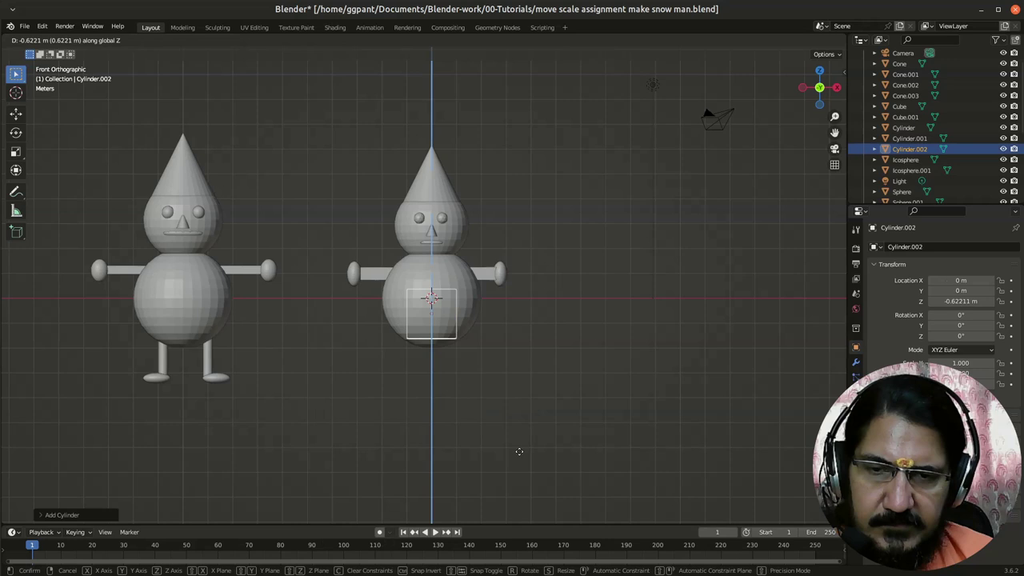
pyautogui.click(541, 429)
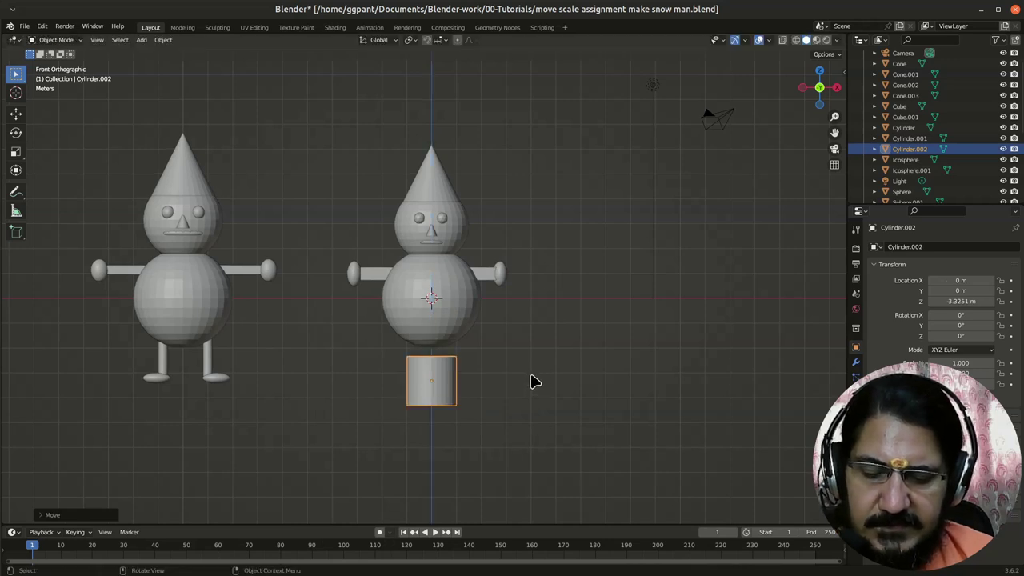
# Step: Narrow the cylinder into a thin leg, keeping its height, under the body's left side
pyautogui.press('s')
pyautogui.hotkey('shift', 'z')
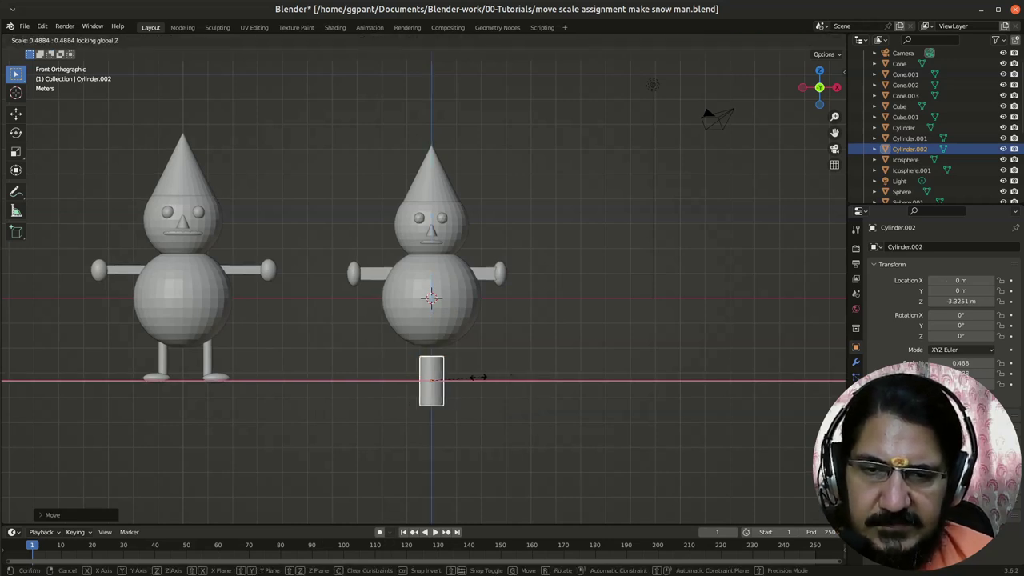
pyautogui.click(449, 373)
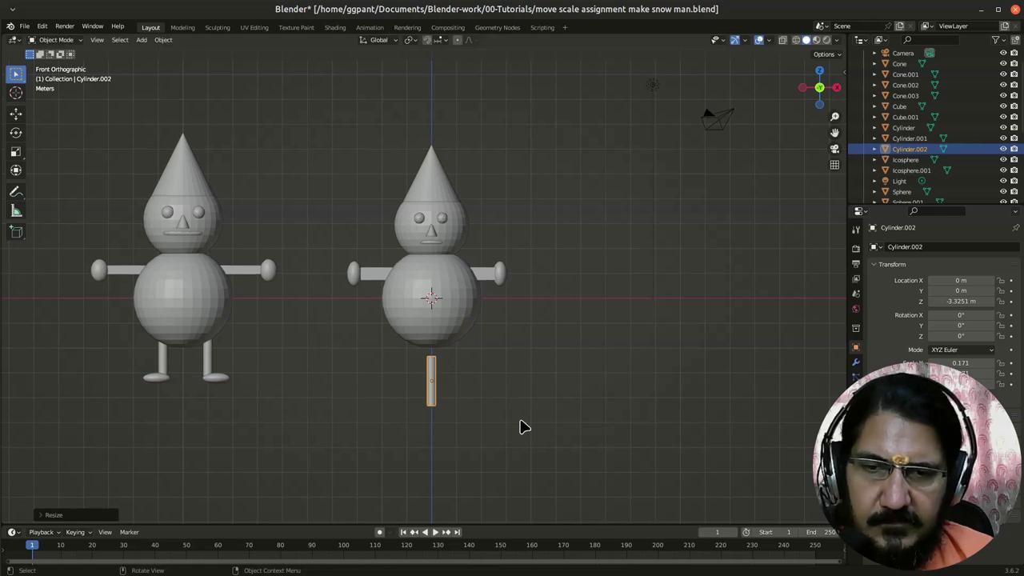
pyautogui.press('g')
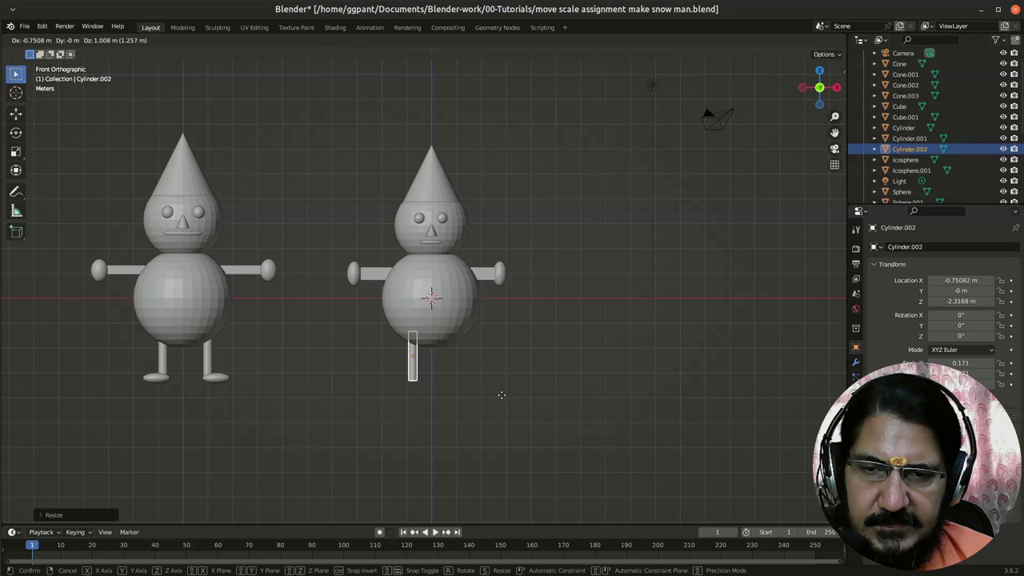
pyautogui.click(502, 395)
pyautogui.scroll(4, 491, 414)
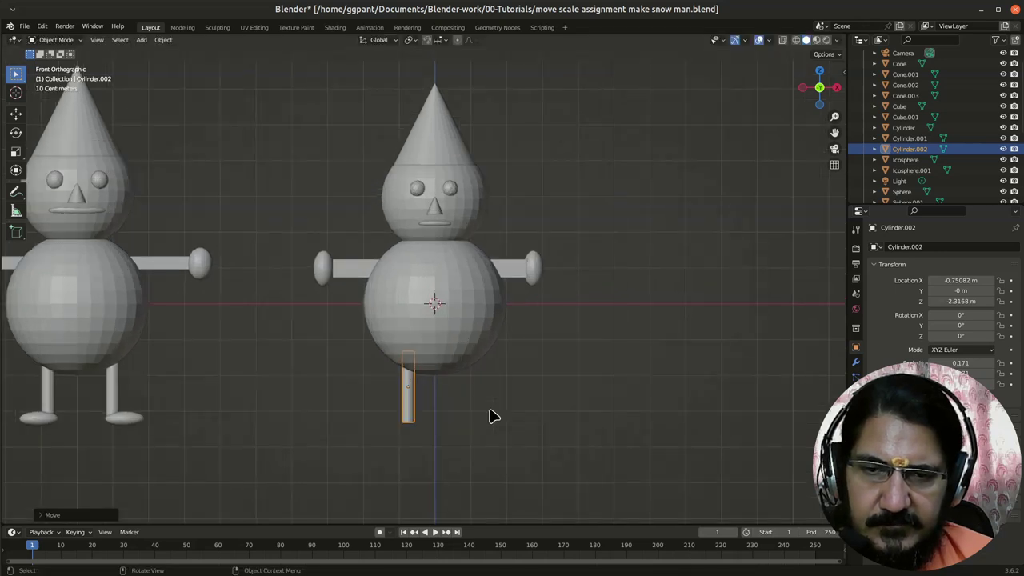
# Step: Copy-paste the leg and slide the duplicate along X under the body's right side
pyautogui.hotkey('ctrl', 'c')
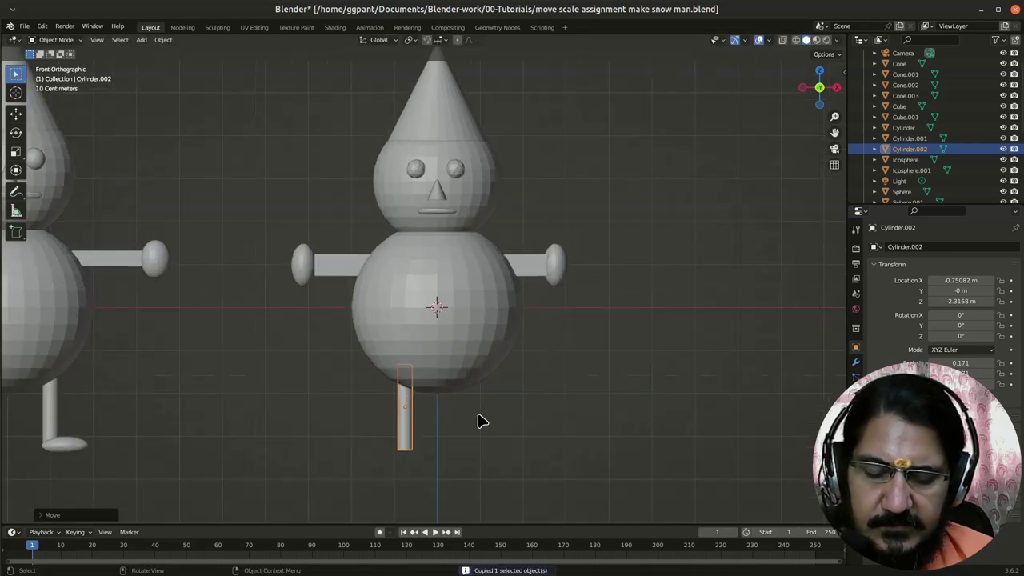
pyautogui.hotkey('ctrl', 'v')
pyautogui.press('g')
pyautogui.press('x')
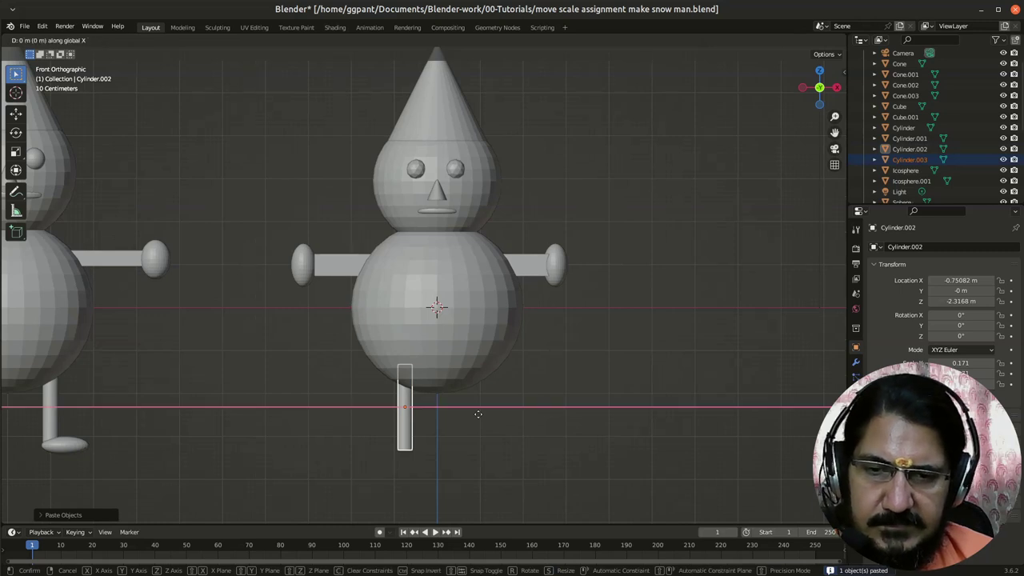
pyautogui.click(551, 430)
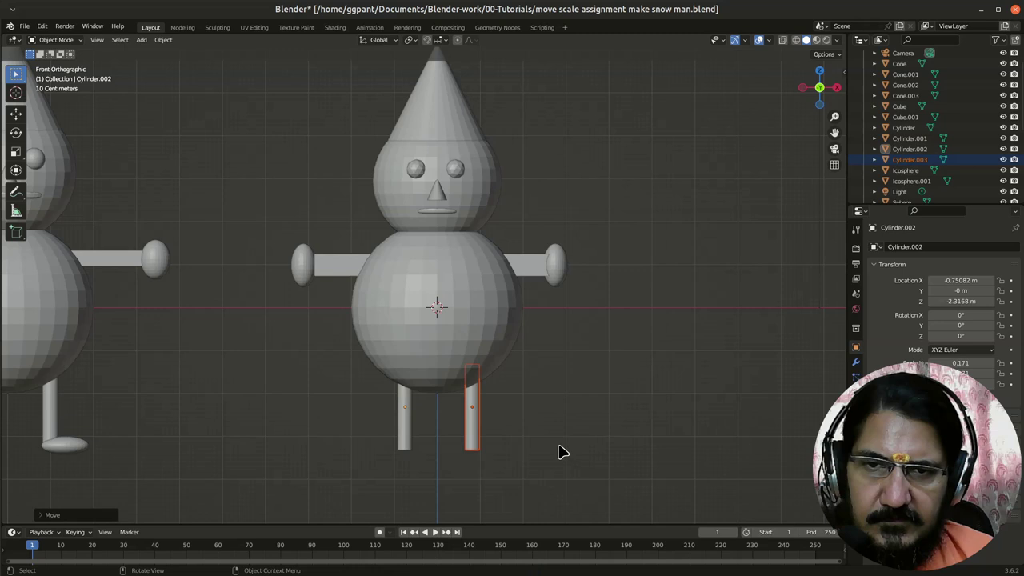
pyautogui.moveTo(555, 434); pyautogui.dragTo(428, 313, button='middle')
# Step: Stretch the body sphere Sphere.008 taller and lower it to Z −0.35753 m
pyautogui.click(442, 342)
pyautogui.press('KP_1')
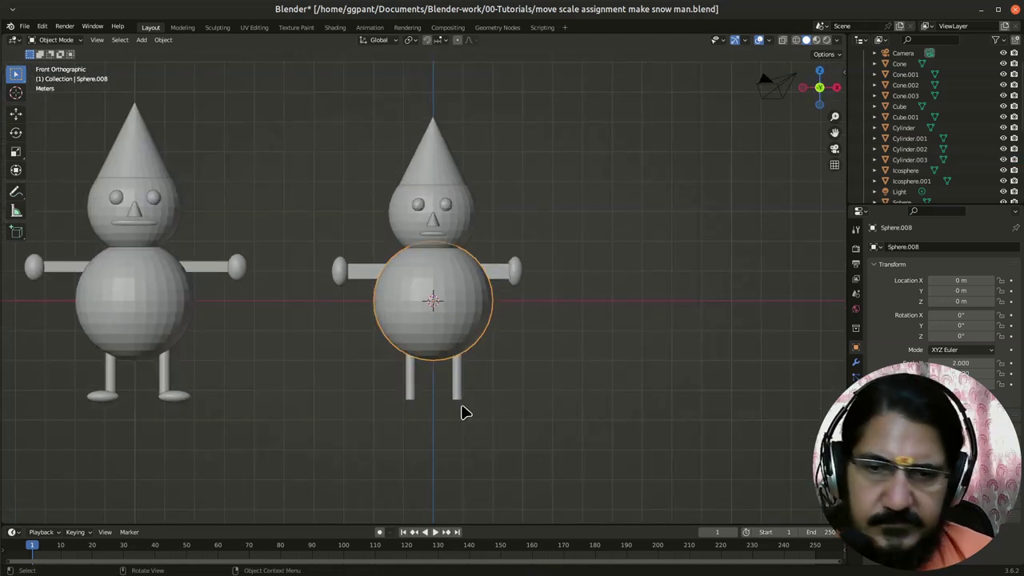
pyautogui.press('s')
pyautogui.press('z')
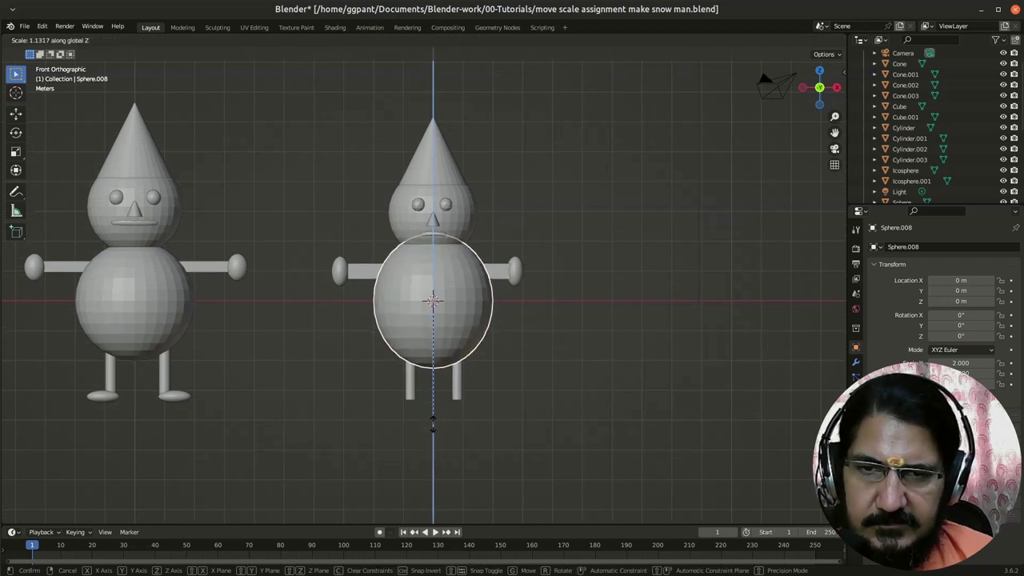
pyautogui.click(433, 425)
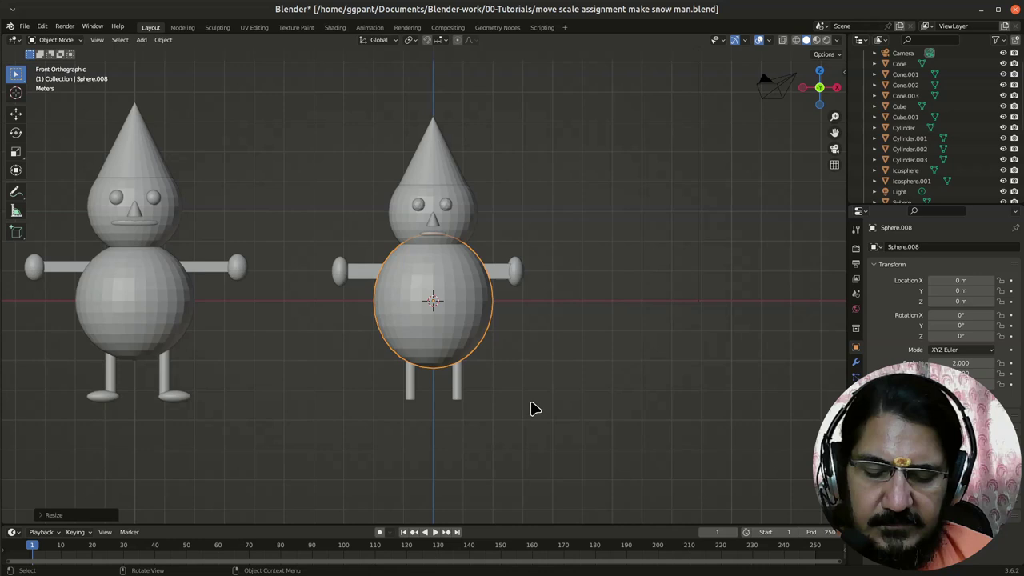
pyautogui.press('g')
pyautogui.press('z')
pyautogui.click(535, 419)
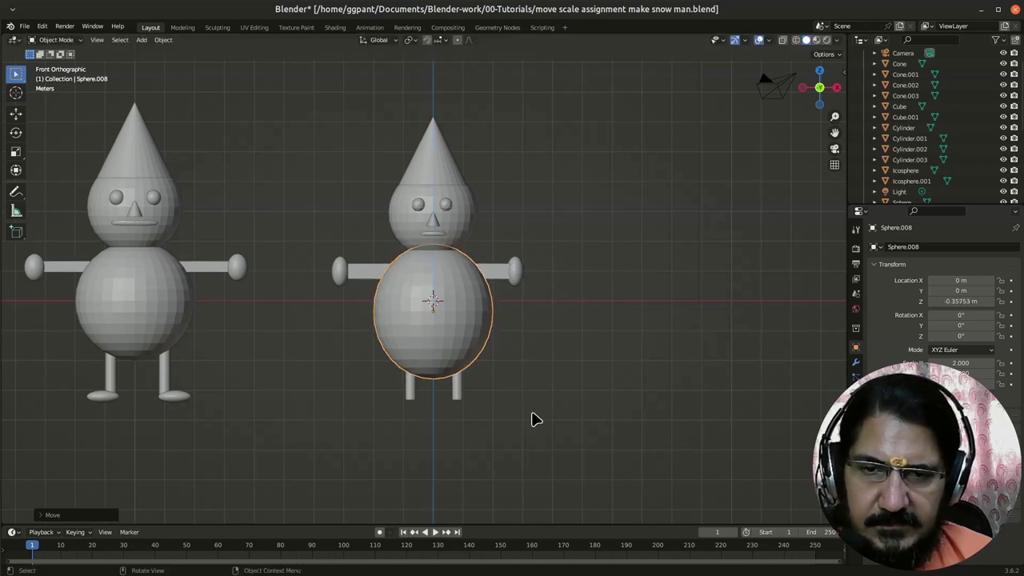
# Step: Box-select both leg cylinders and move them down along Z beneath the body
pyautogui.moveTo(394, 389); pyautogui.dragTo(531, 440)
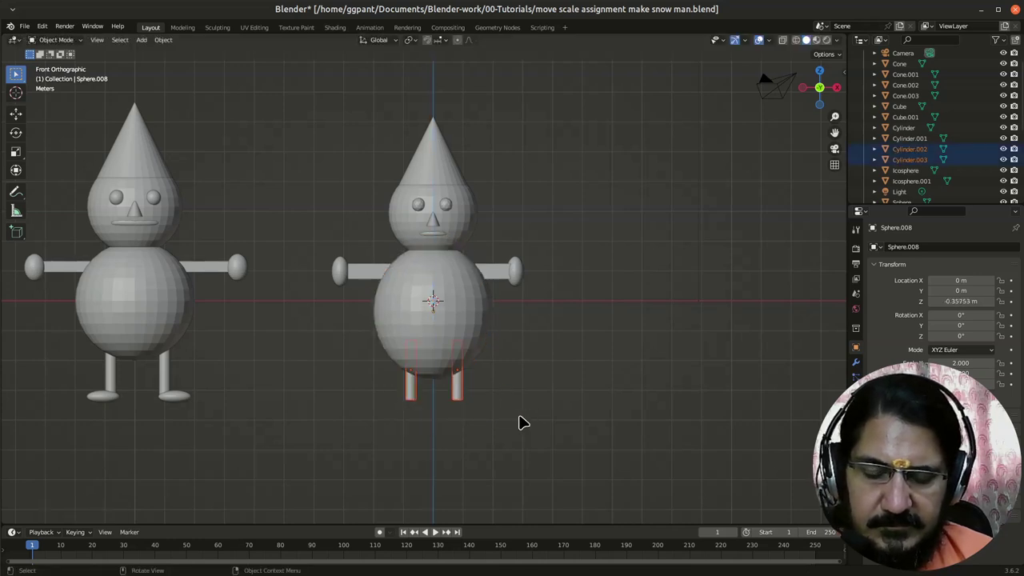
pyautogui.press('g')
pyautogui.press('z')
pyautogui.click(521, 436)
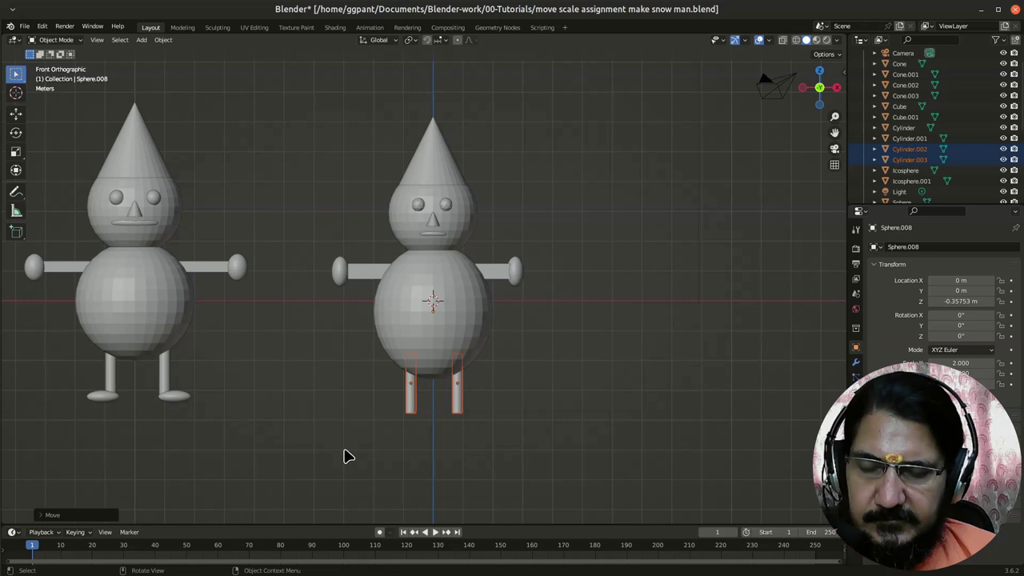
# Step: Copy the left hand sphere and drop the copy to foot level under the left leg
pyautogui.click(339, 270)
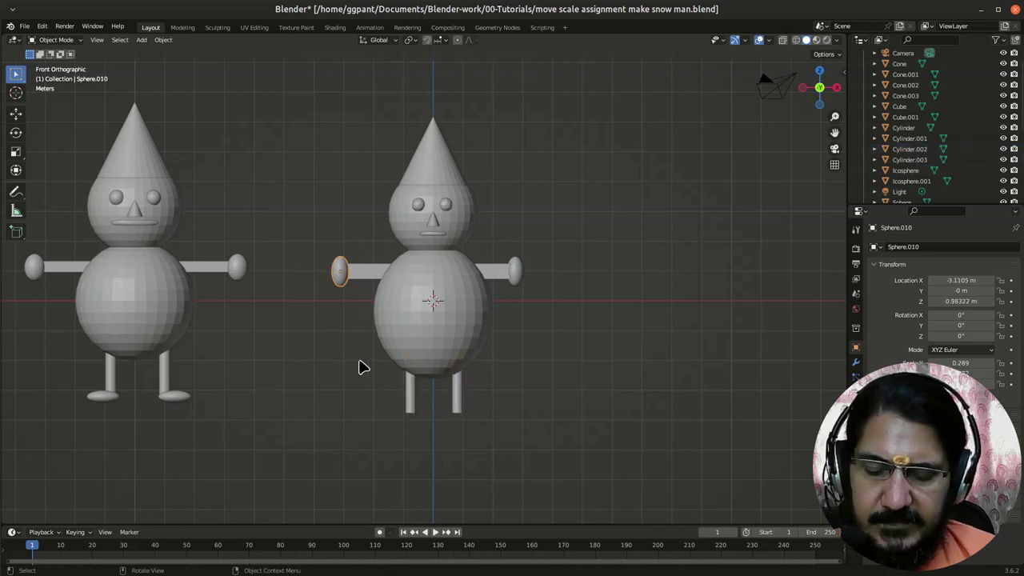
pyautogui.press('g')
pyautogui.press('Escape')
pyautogui.hotkey('ctrl', 'c')
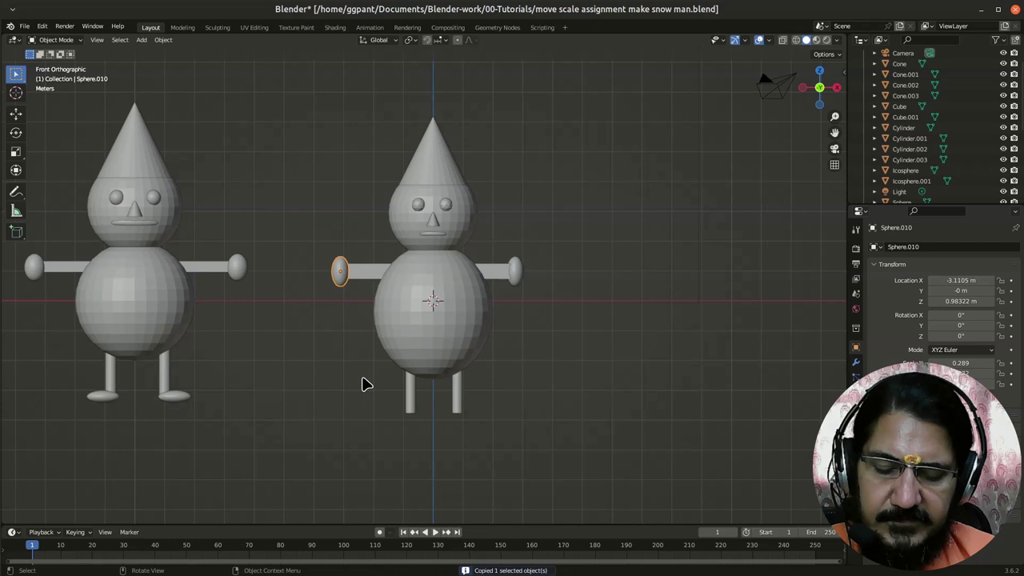
pyautogui.hotkey('ctrl', 'v')
pyautogui.press('g')
pyautogui.press('z')
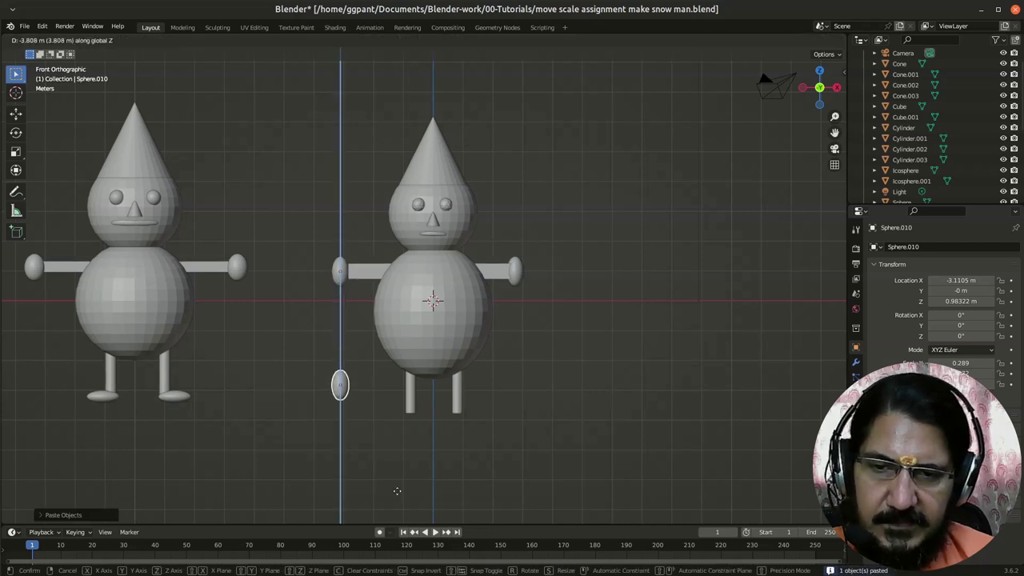
pyautogui.click(408, 526)
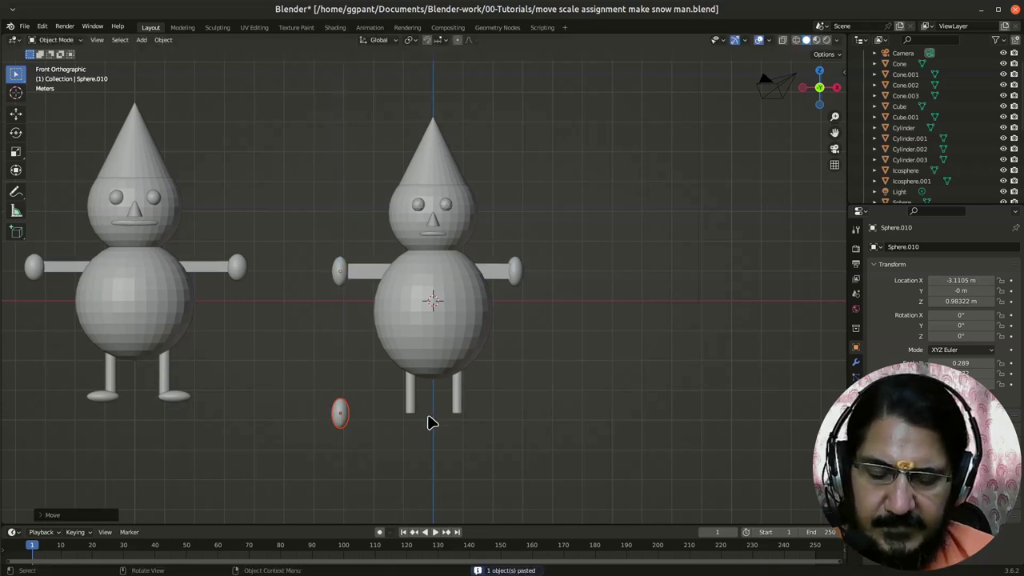
pyautogui.press('g')
pyautogui.press('x')
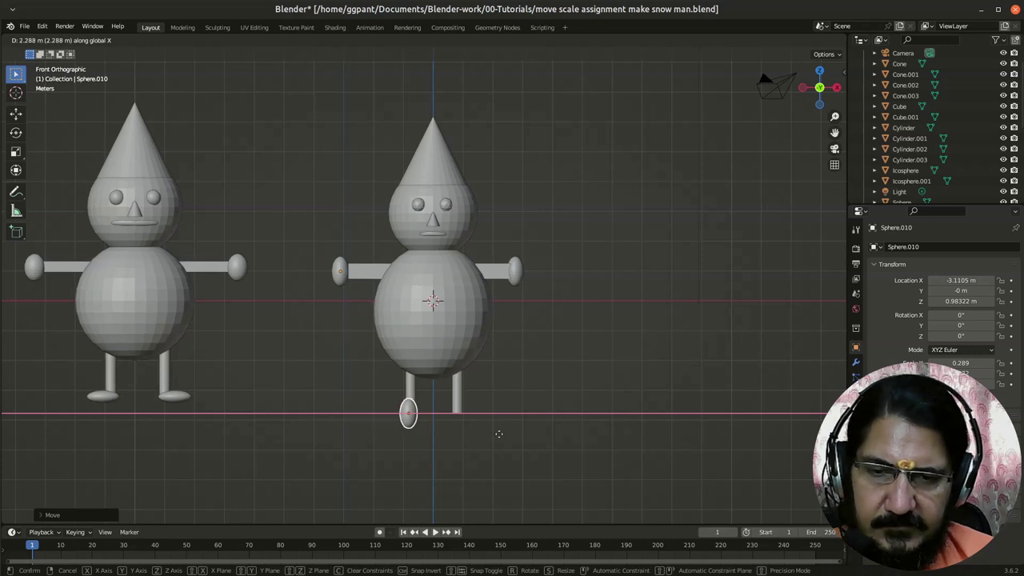
pyautogui.click(497, 432)
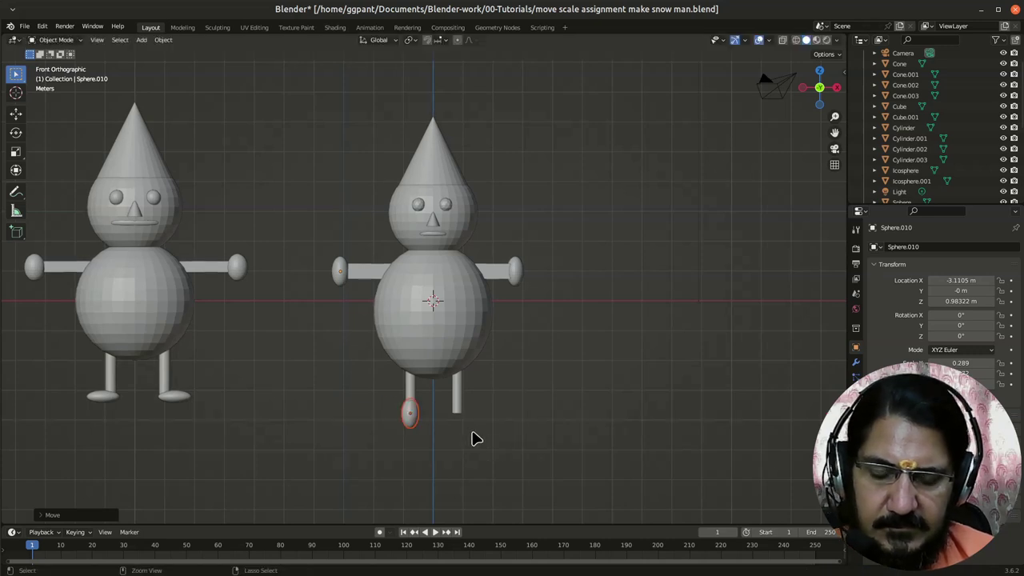
# Step: Duplicate that foot sphere and slide the copy along X under the right leg
pyautogui.hotkey('ctrl', 'c')
pyautogui.hotkey('ctrl', 'v')
pyautogui.press('g')
pyautogui.press('x')
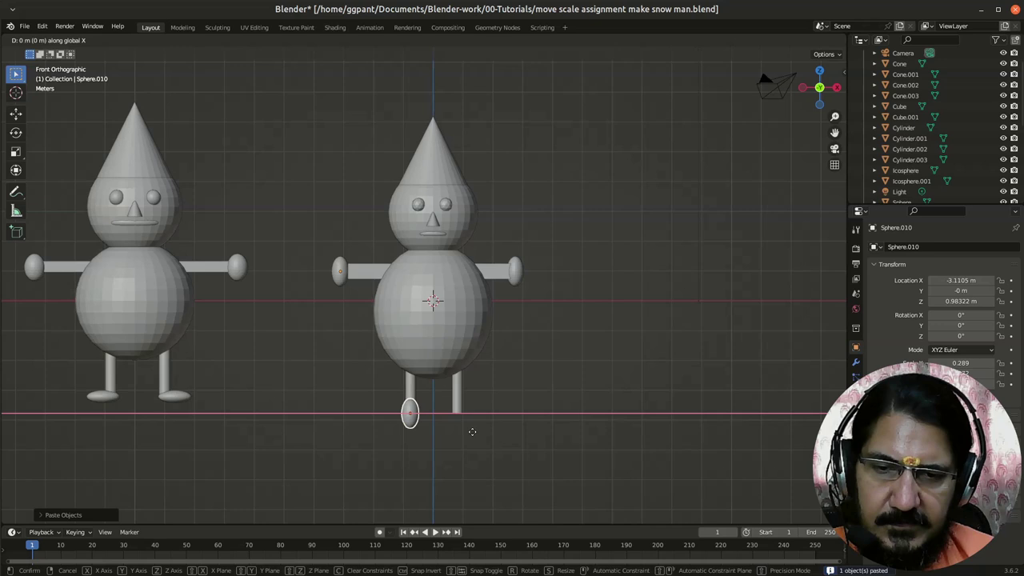
pyautogui.click(519, 436)
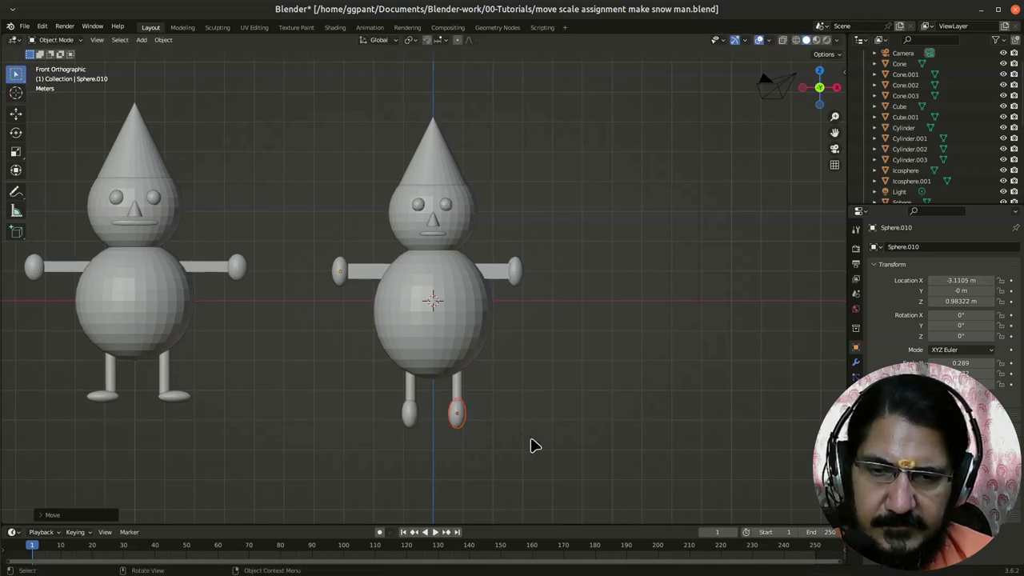
pyautogui.moveTo(530, 446); pyautogui.dragTo(387, 448, button='middle')
# Step: Flatten both foot spheres along Z and stretch them lengthwise along Y
pyautogui.moveTo(383, 422); pyautogui.dragTo(538, 450)
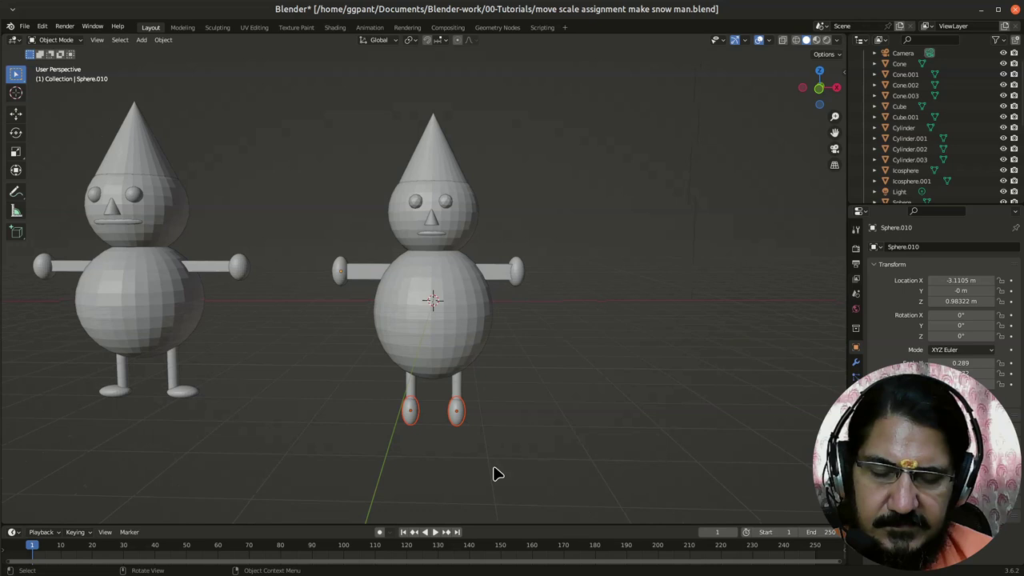
pyautogui.press('s')
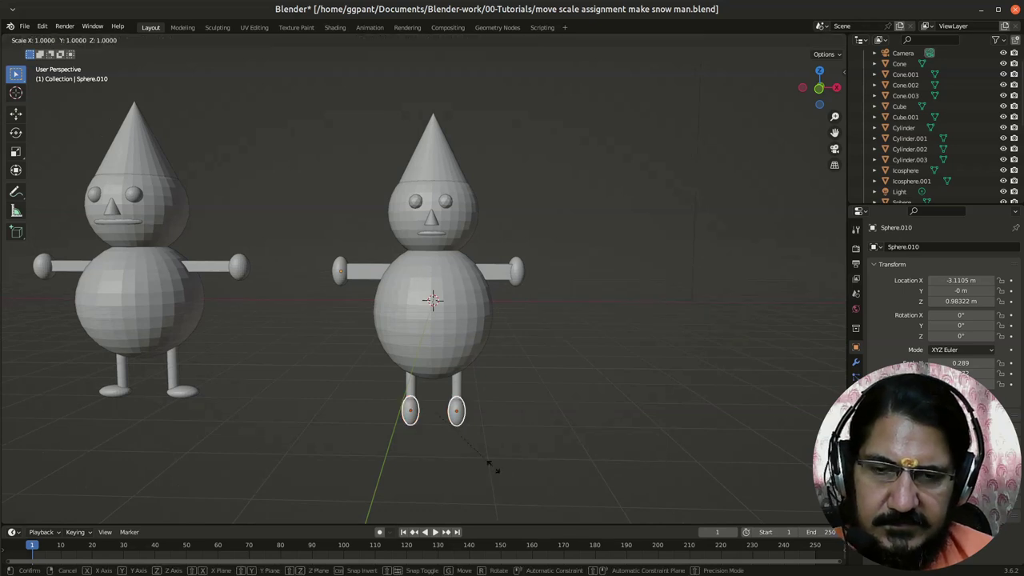
pyautogui.press('z')
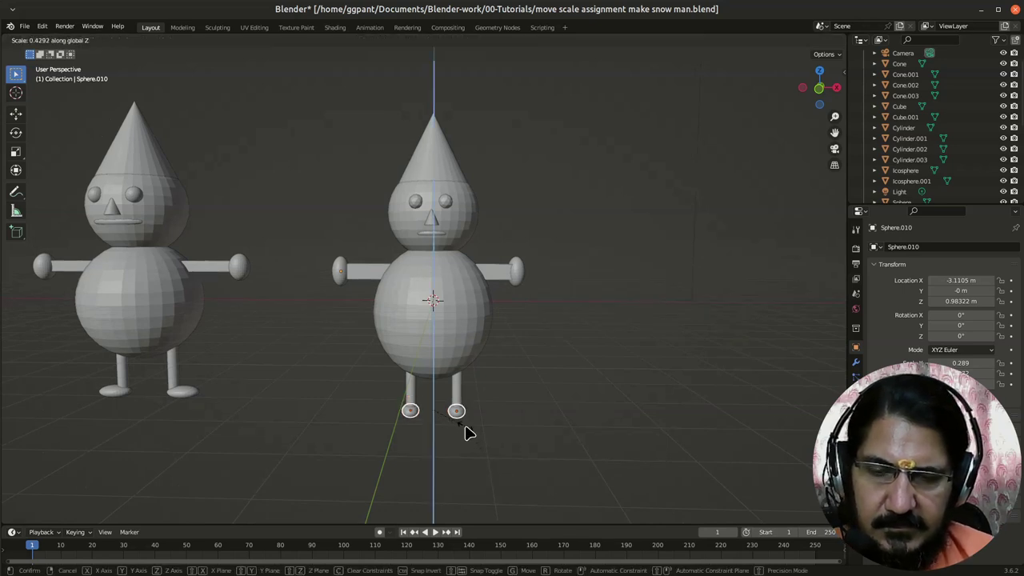
pyautogui.click(469, 433)
pyautogui.moveTo(469, 433); pyautogui.dragTo(448, 472, button='middle')
pyautogui.press('s')
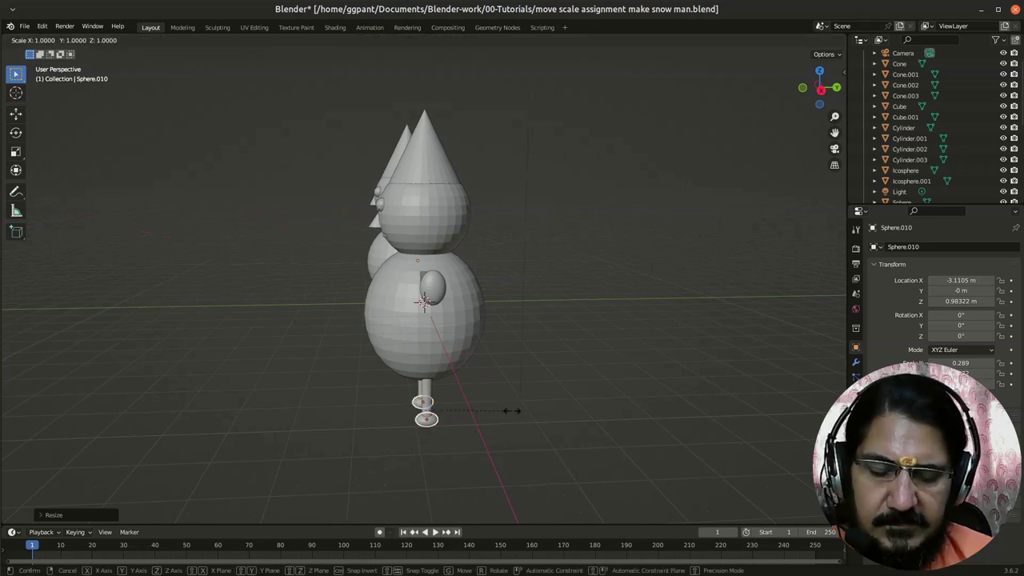
pyautogui.press('y')
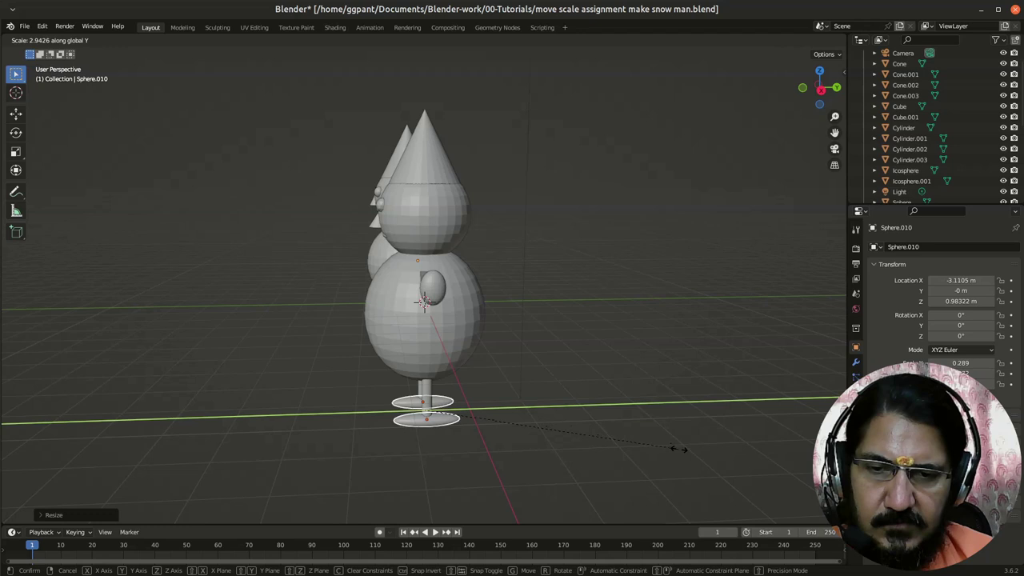
pyautogui.click(679, 449)
# Step: Move both feet forward along Y so they sit under the legs
pyautogui.moveTo(370, 439); pyautogui.dragTo(491, 413, button='middle')
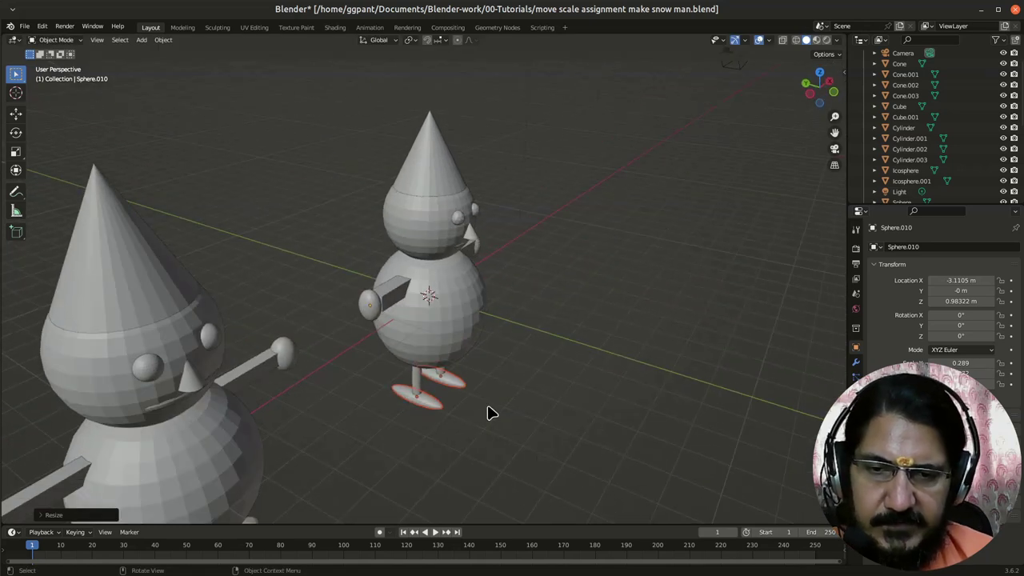
pyautogui.press('g')
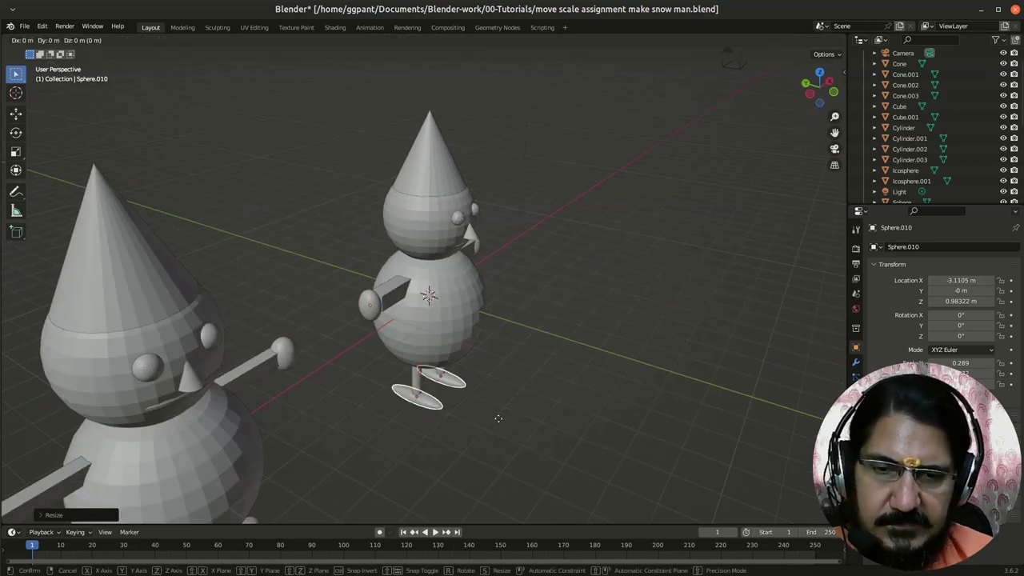
pyautogui.press('x')
pyautogui.press('y')
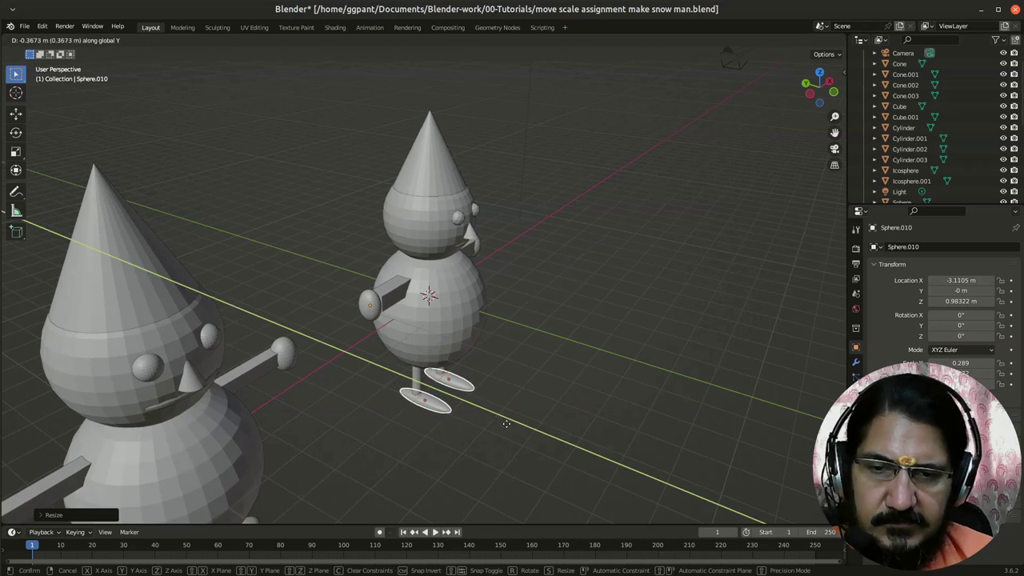
pyautogui.click(512, 432)
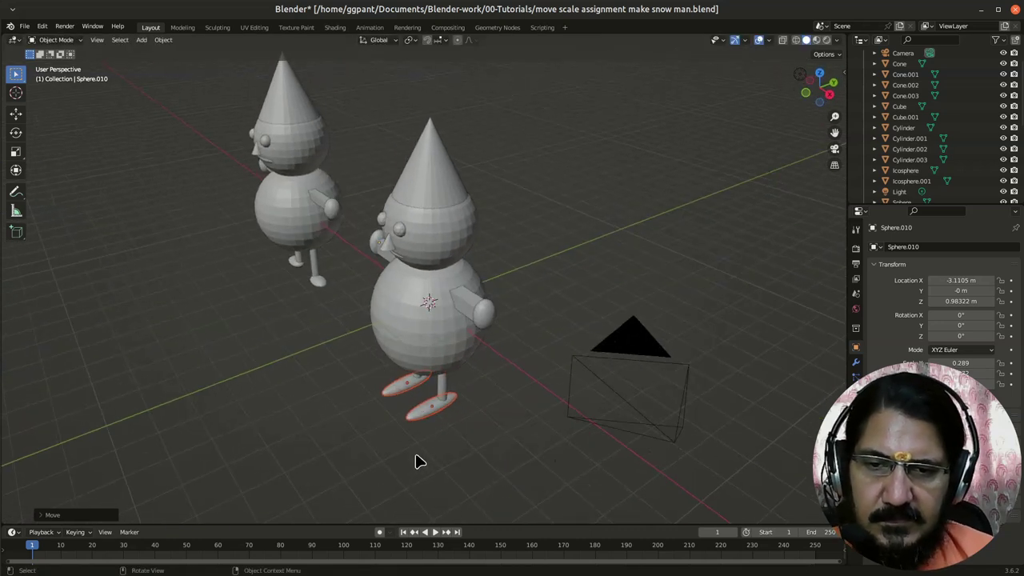